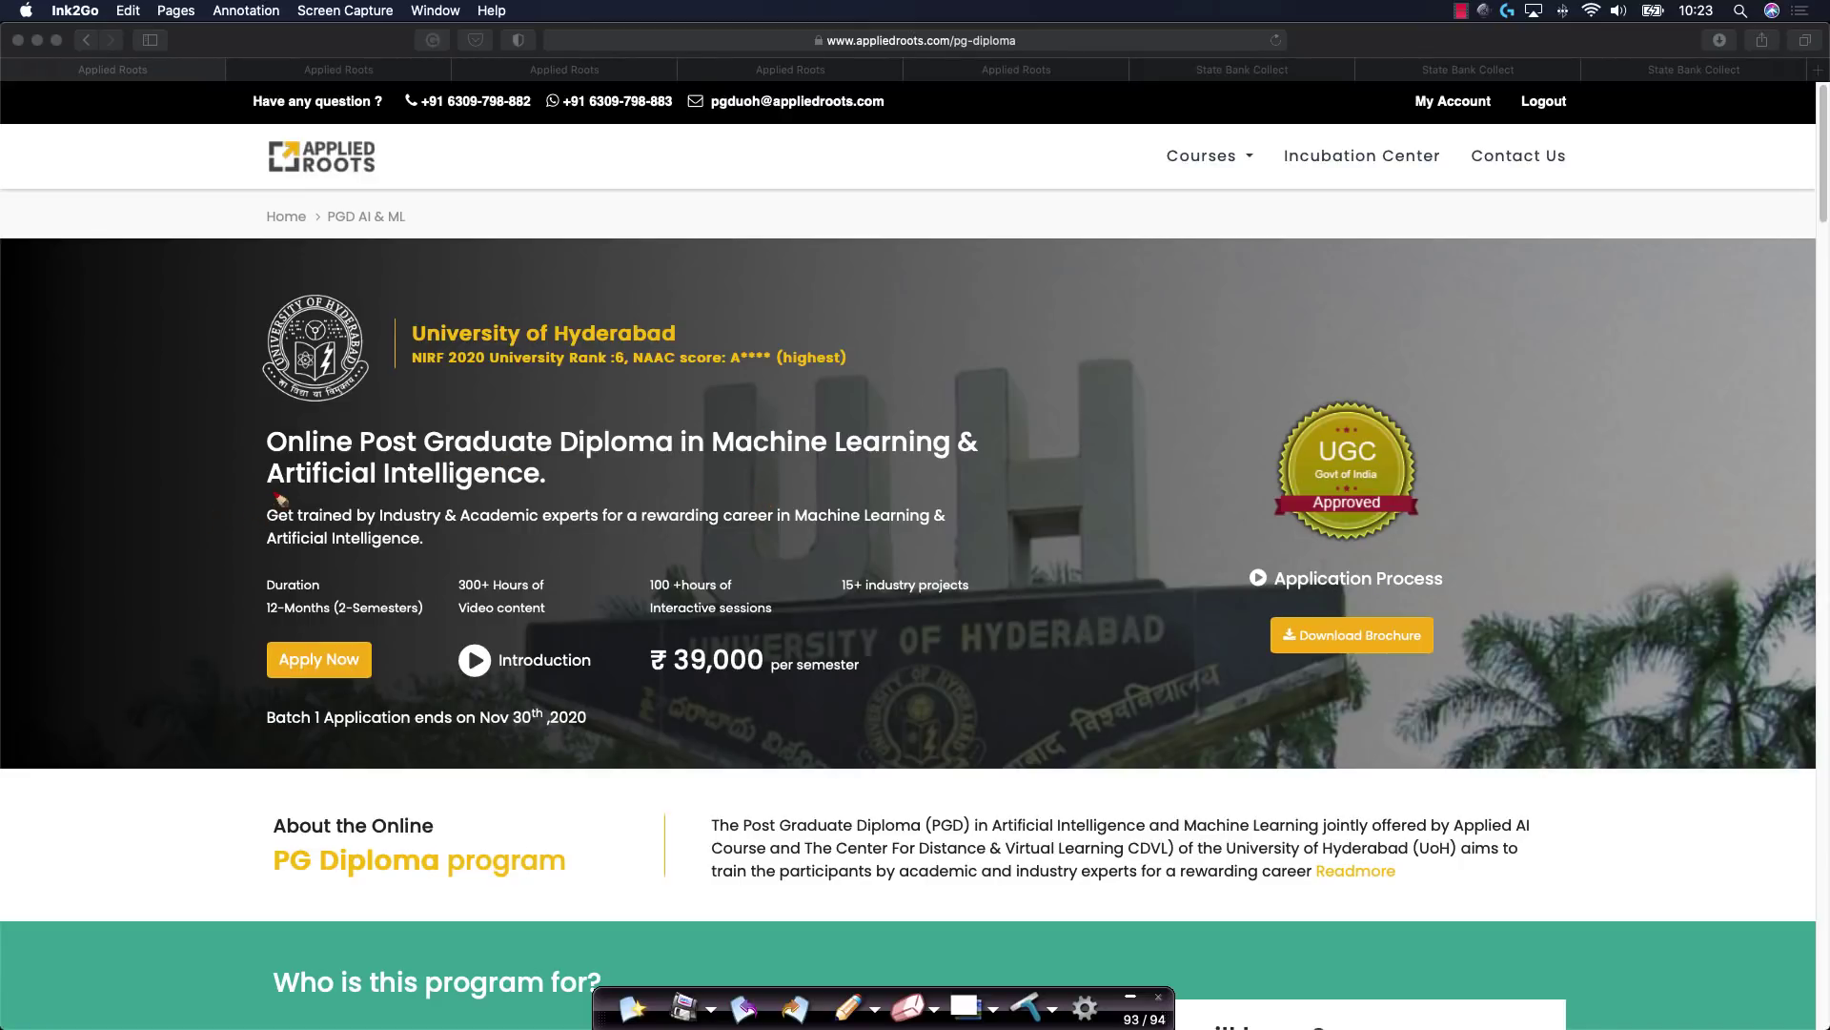
# Step: Mark the heading and Applied Roots logo in red, clear the ink, and return to the homepage
pyautogui.moveTo(258, 425)
pyautogui.mouseDown()
pyautogui.moveTo(250, 510)
pyautogui.moveTo(217, 469)
pyautogui.mouseUp()
pyautogui.click(684, 1006)
pyautogui.moveTo(360, 175); pyautogui.dragTo(440, 146)
pyautogui.click(633, 1008)
pyautogui.click(339, 158)
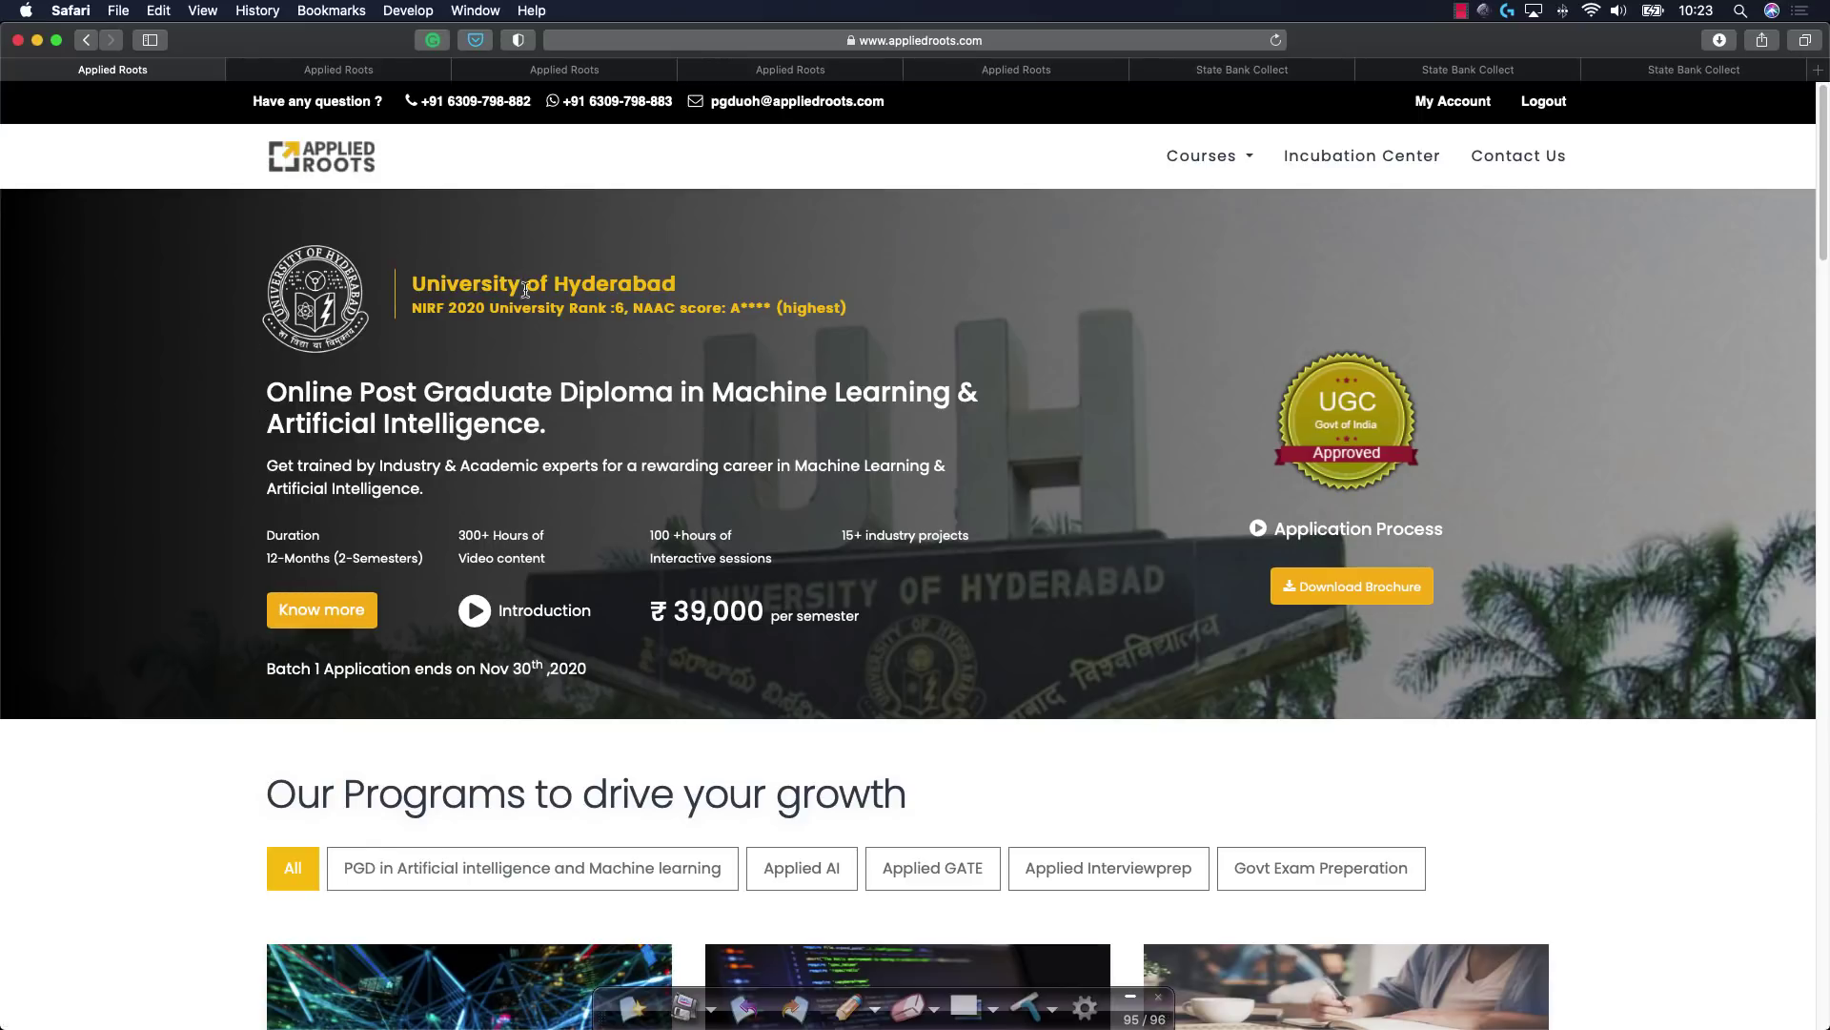
# Step: Open the PG Diploma program page and briefly underline its pg-diploma address in red
pyautogui.click(319, 624)
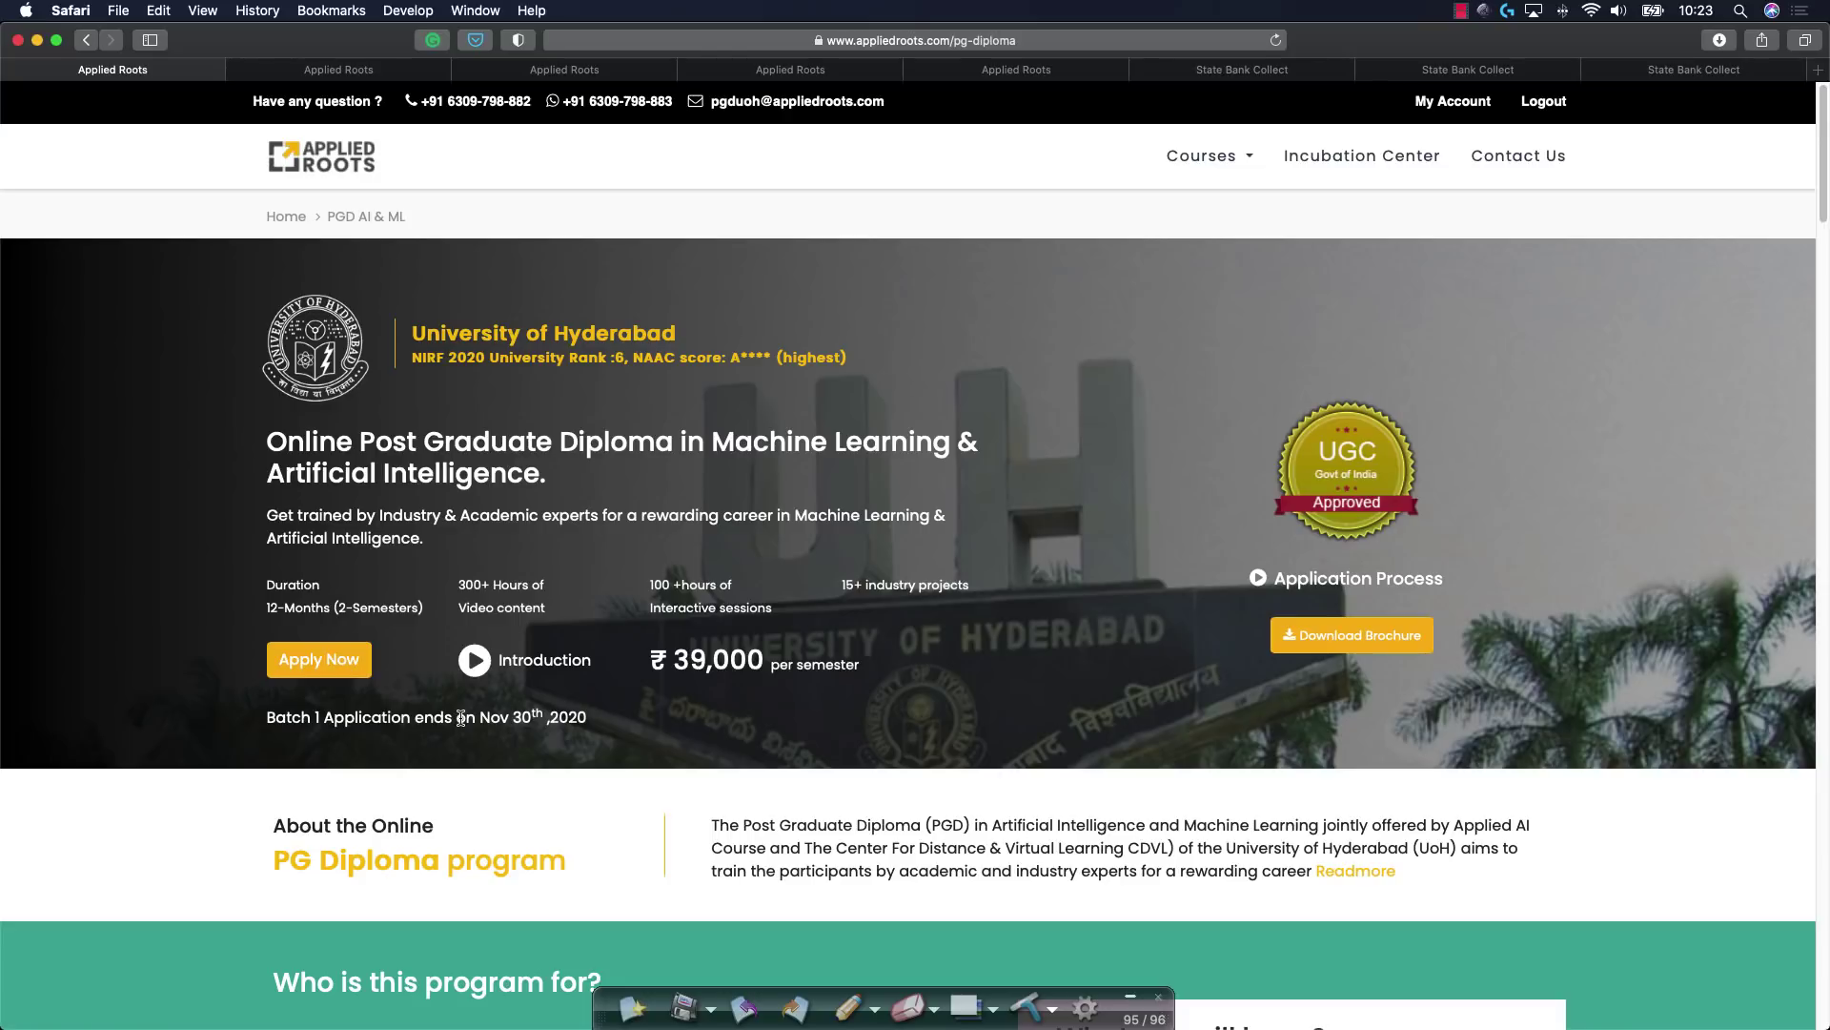
pyautogui.click(833, 1004)
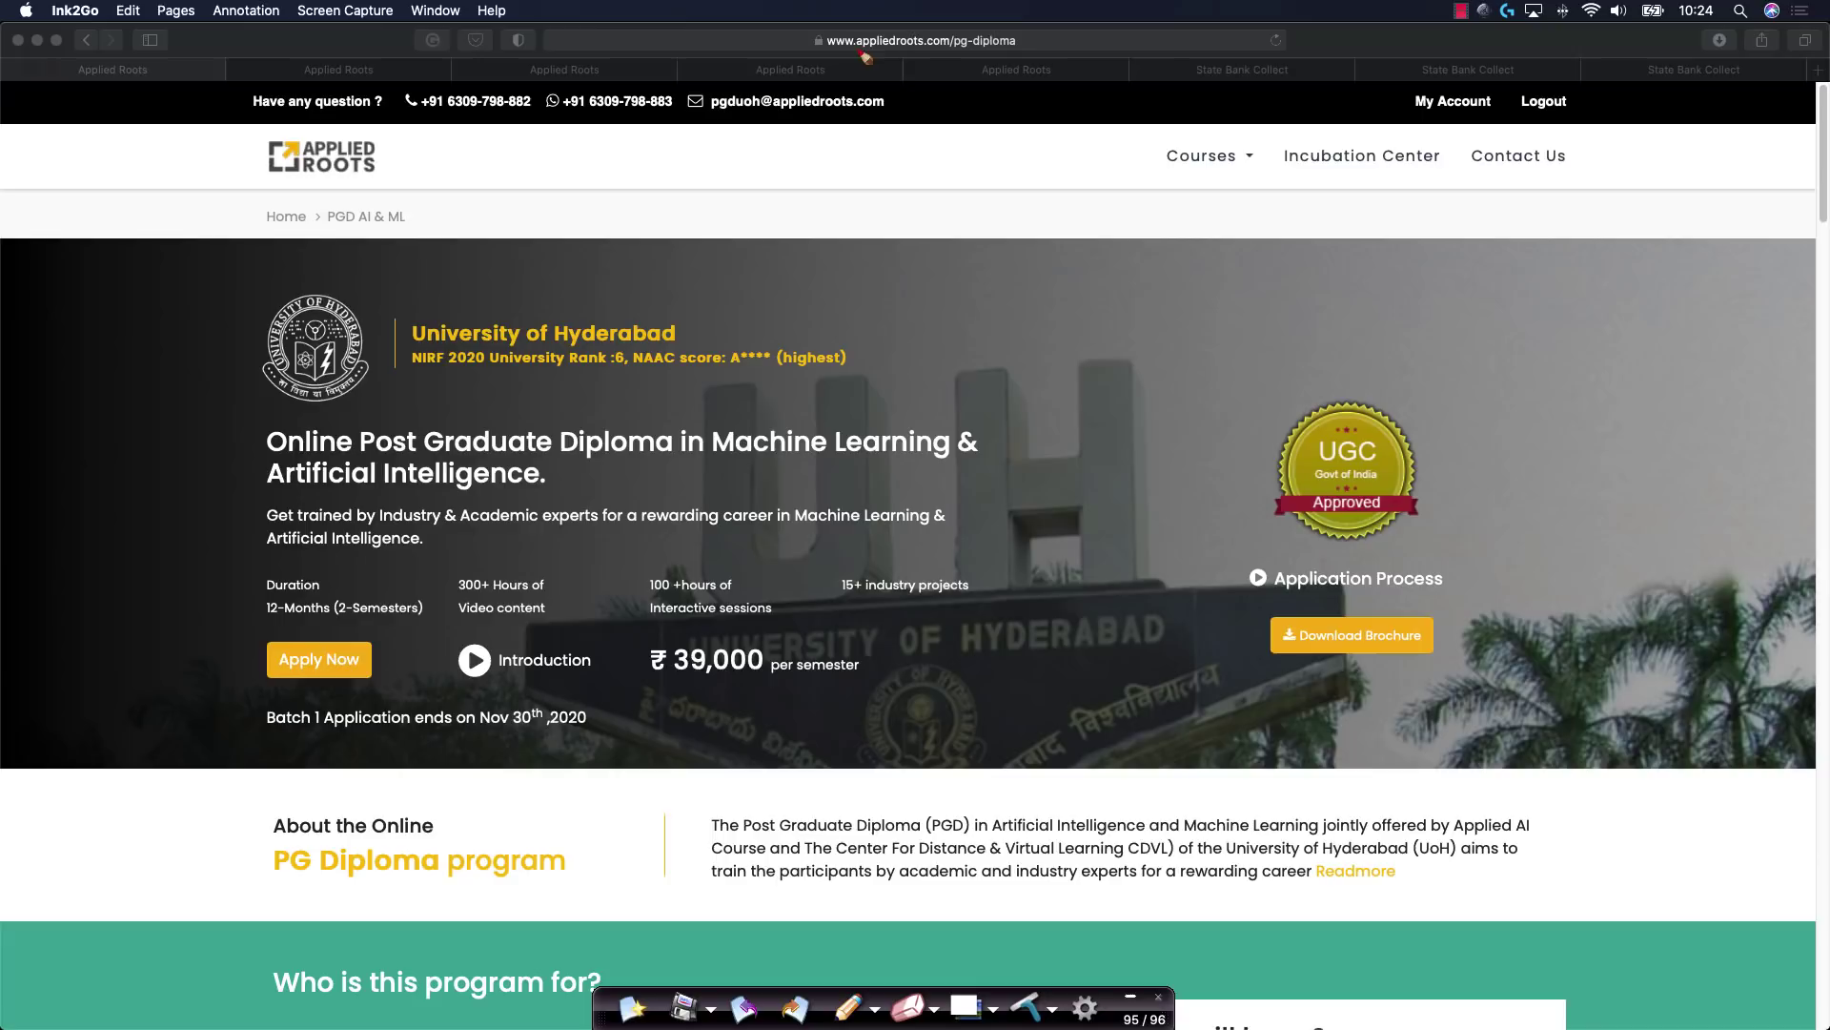
pyautogui.moveTo(860, 54); pyautogui.dragTo(1016, 55)
pyautogui.click(633, 1008)
# Step: Show the Login and Register pages, then switch to the signed-in PG Diploma tab
pyautogui.click(335, 73)
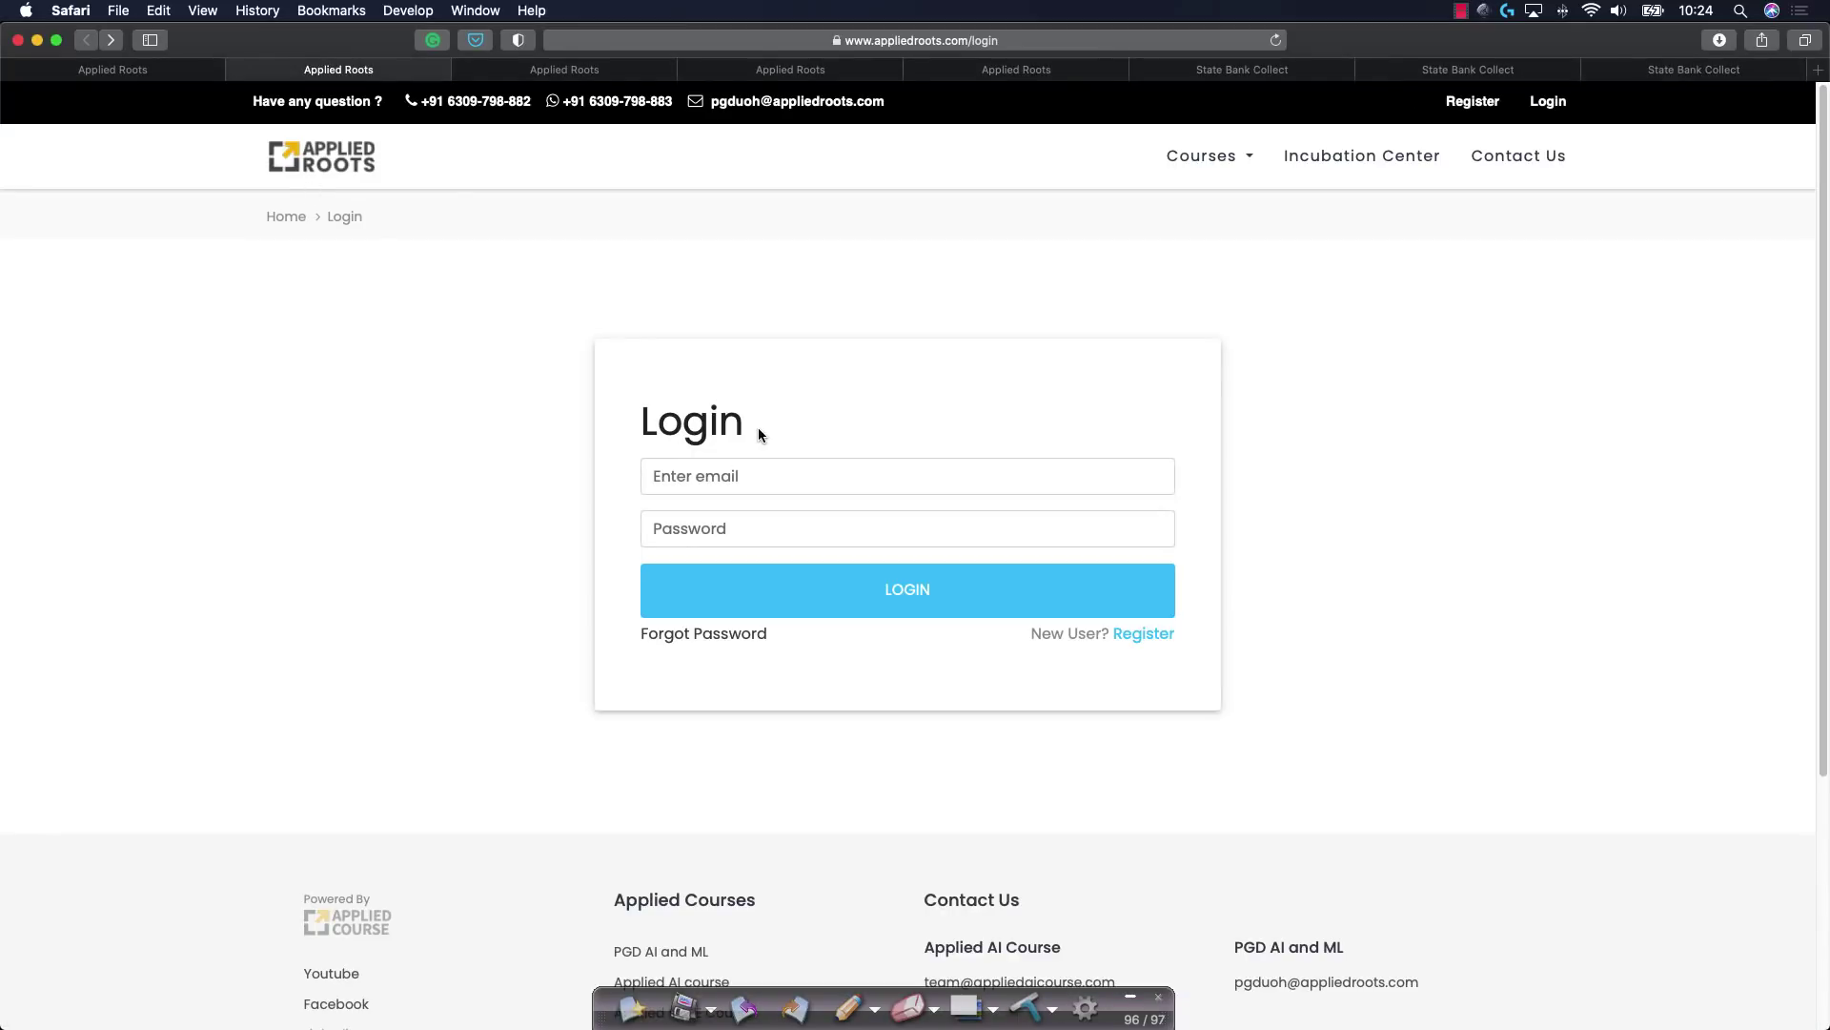
pyautogui.click(1143, 636)
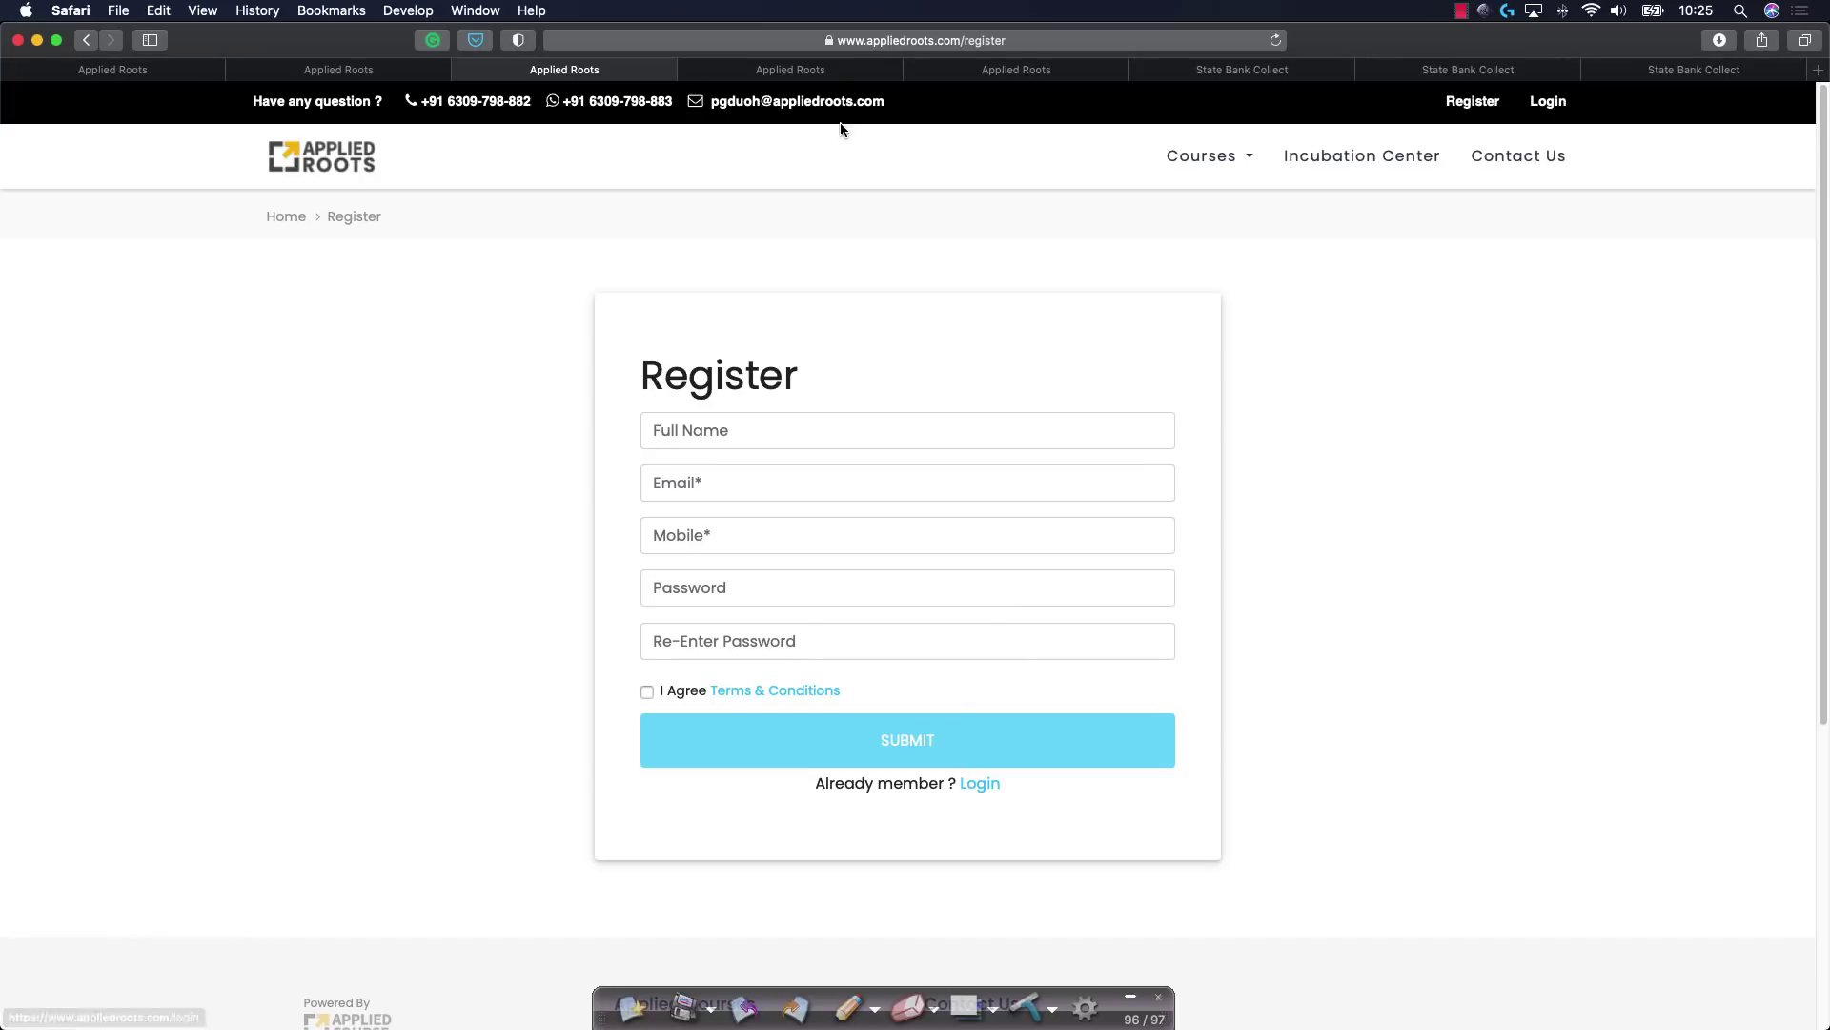
pyautogui.click(824, 72)
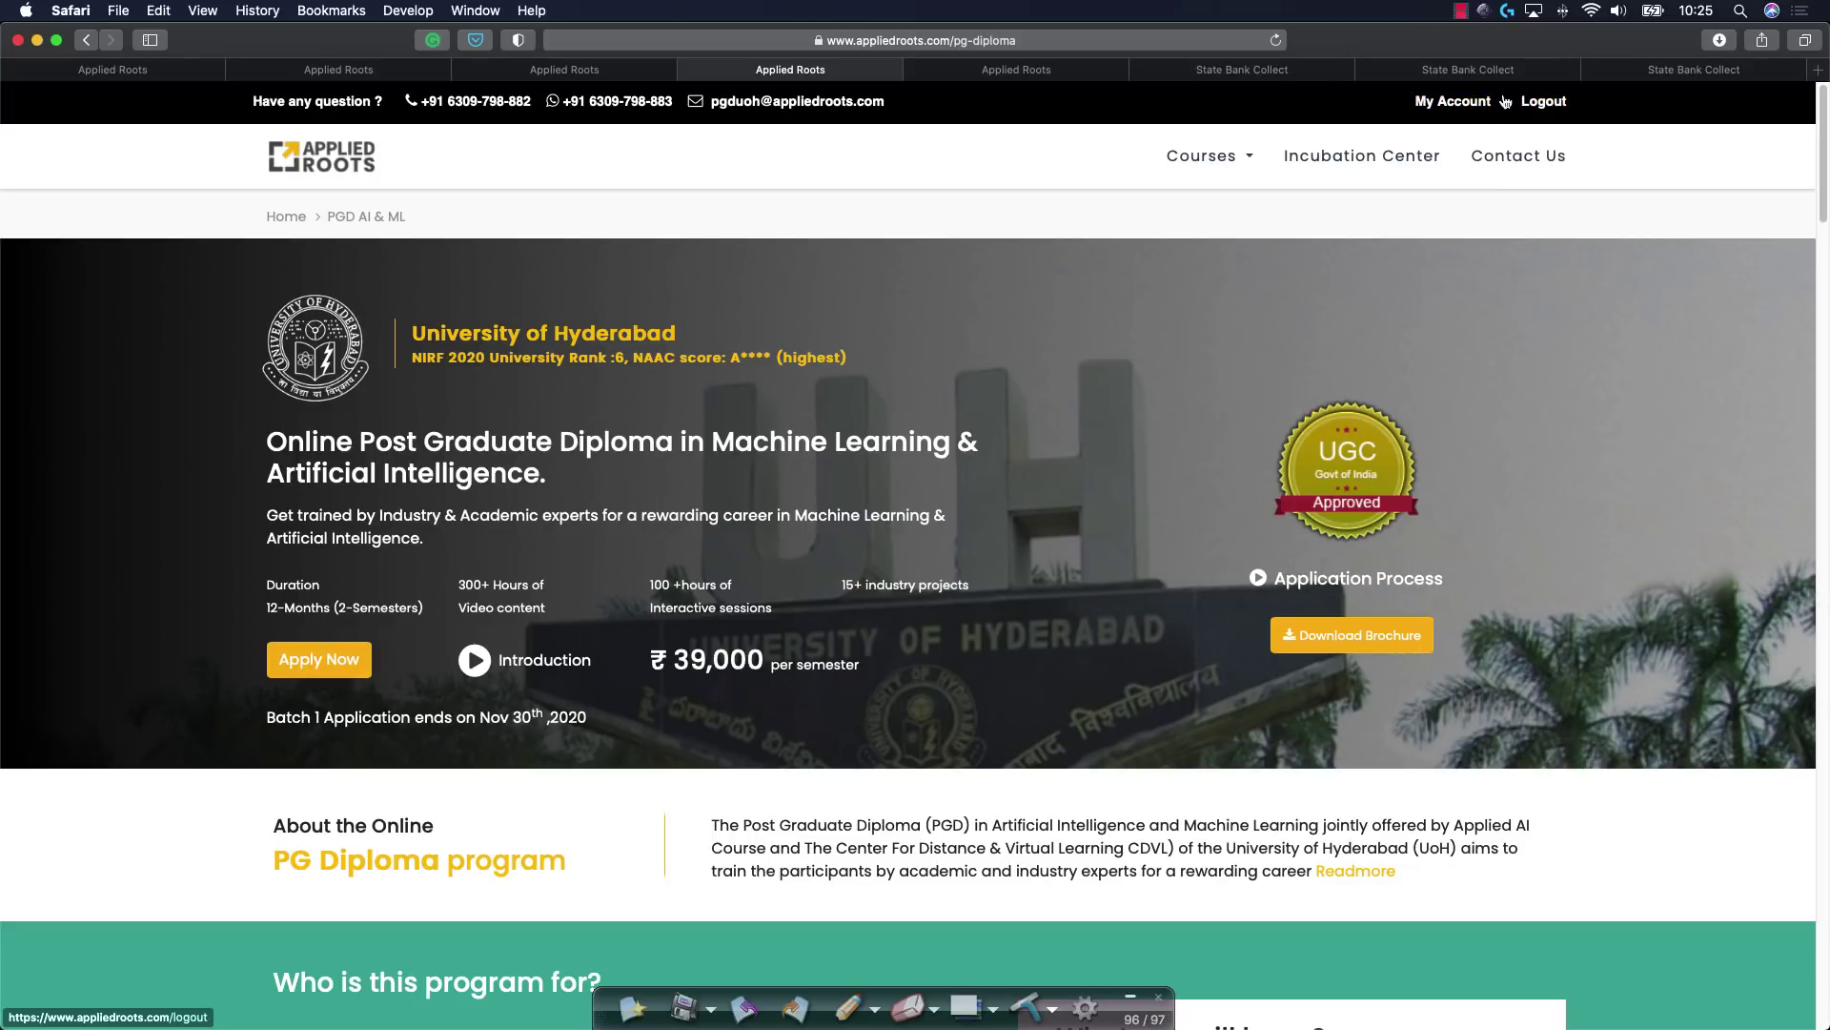
# Step: Open the application form and mark the contact phone number and e-mail with the pen
pyautogui.click(333, 674)
pyautogui.scroll(10, 633, 474)
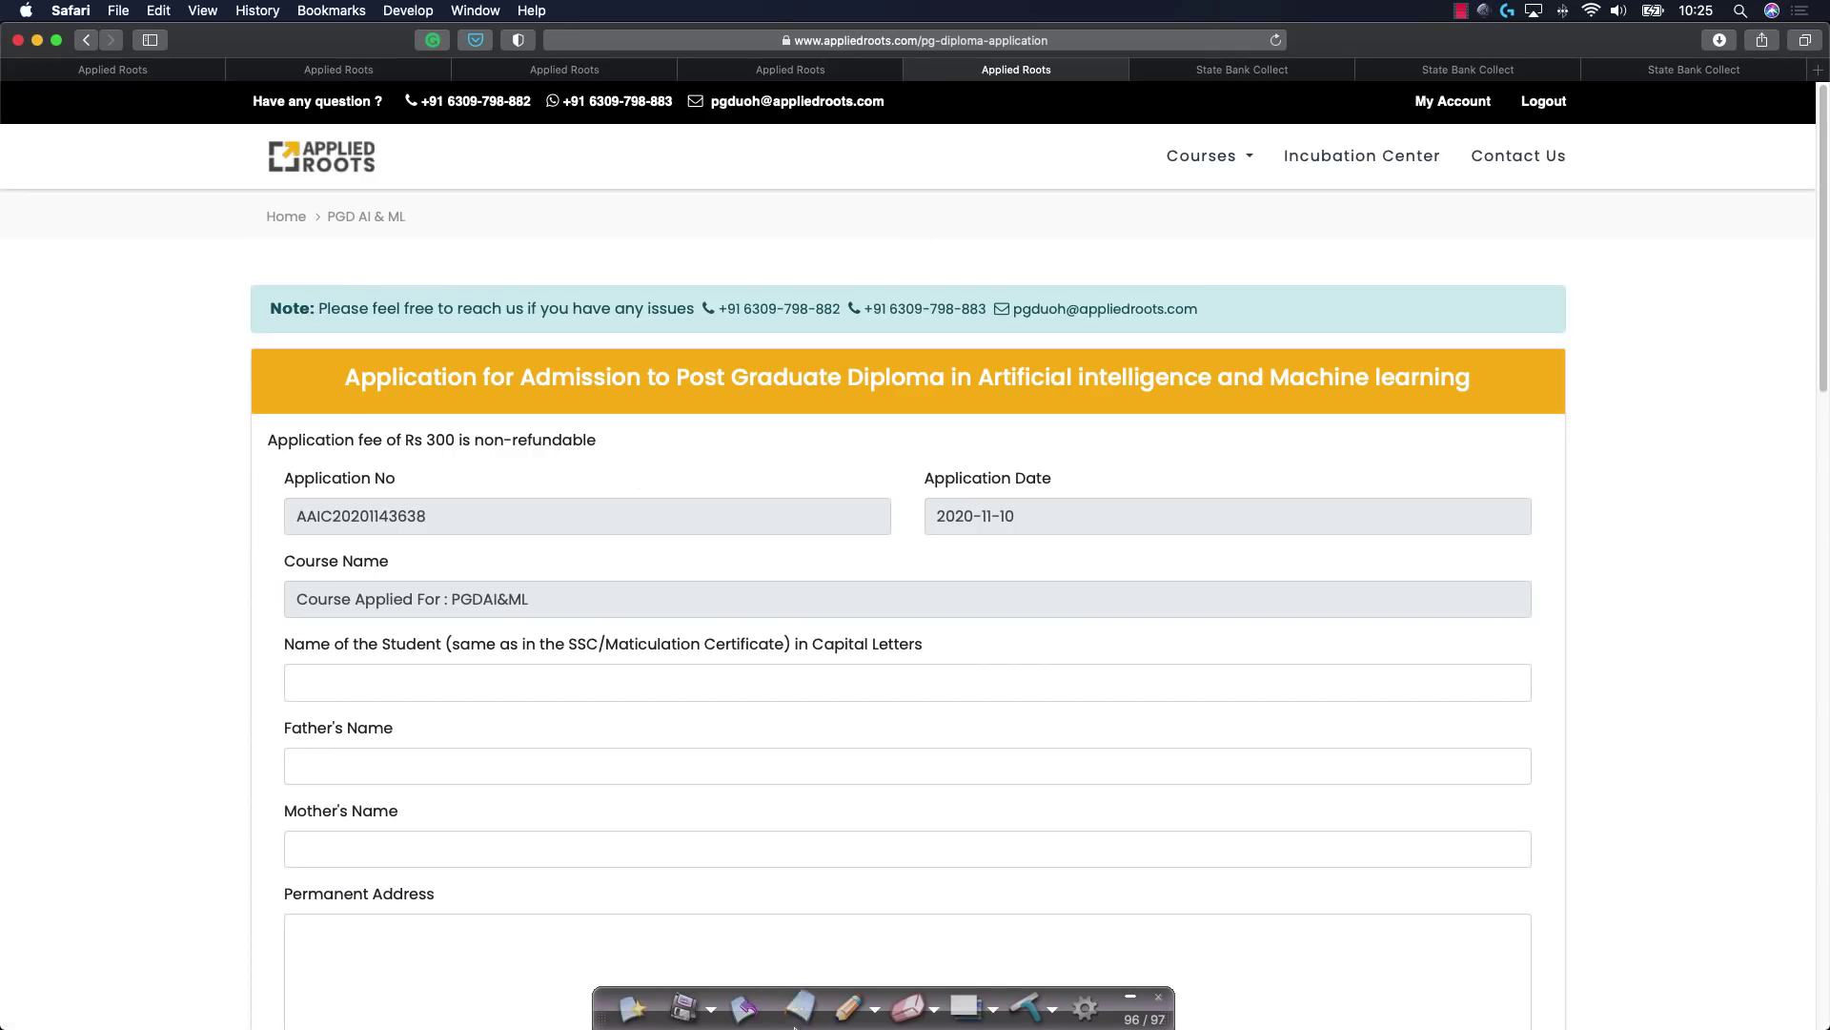
pyautogui.click(846, 1008)
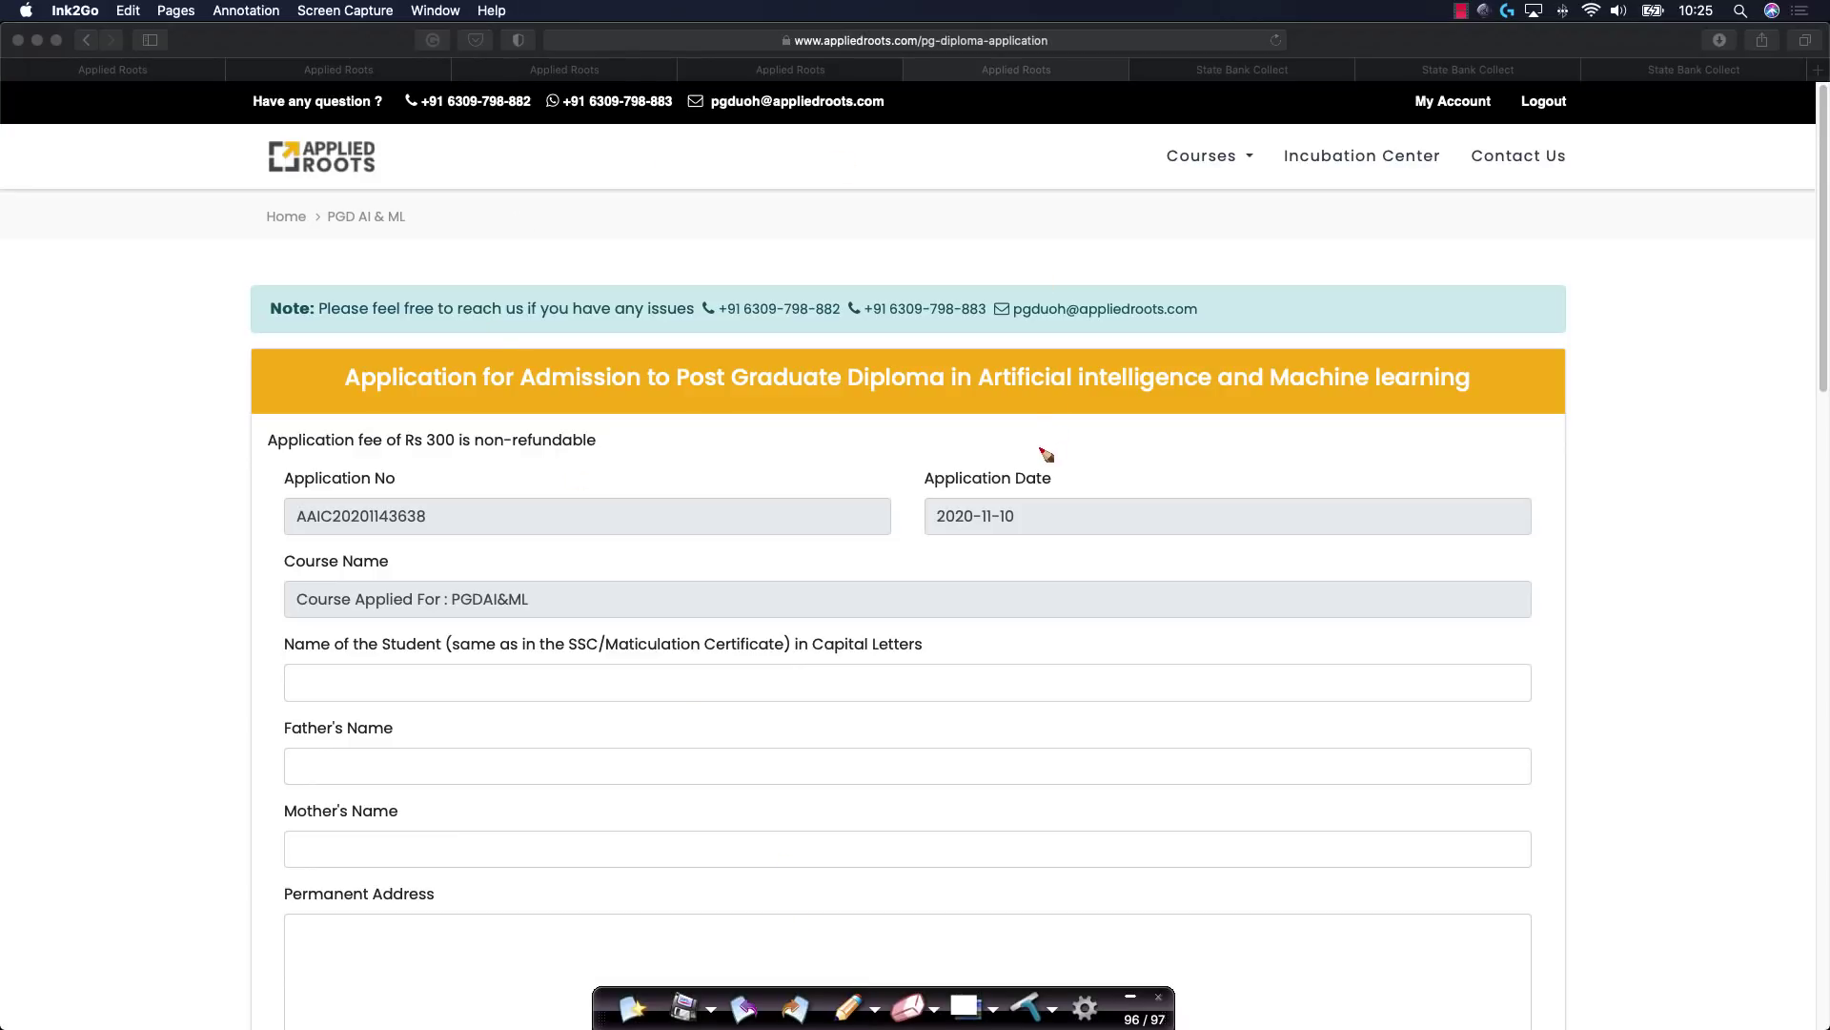
pyautogui.moveTo(756, 287); pyautogui.dragTo(792, 259)
pyautogui.moveTo(904, 296); pyautogui.dragTo(940, 269)
pyautogui.moveTo(1016, 326); pyautogui.dragTo(1056, 324)
pyautogui.click(632, 1005)
# Step: Underline and tick the non-refundable Rs 300 fee, then tick the Application No field
pyautogui.moveTo(405, 454); pyautogui.dragTo(446, 455)
pyautogui.moveTo(454, 392); pyautogui.dragTo(442, 423)
pyautogui.click(633, 1007)
pyautogui.moveTo(266, 512); pyautogui.dragTo(302, 497)
pyautogui.click(633, 1008)
# Step: Scroll down past personal details to the education tables, experience table and Register button
pyautogui.scroll(-1, 383, 704)
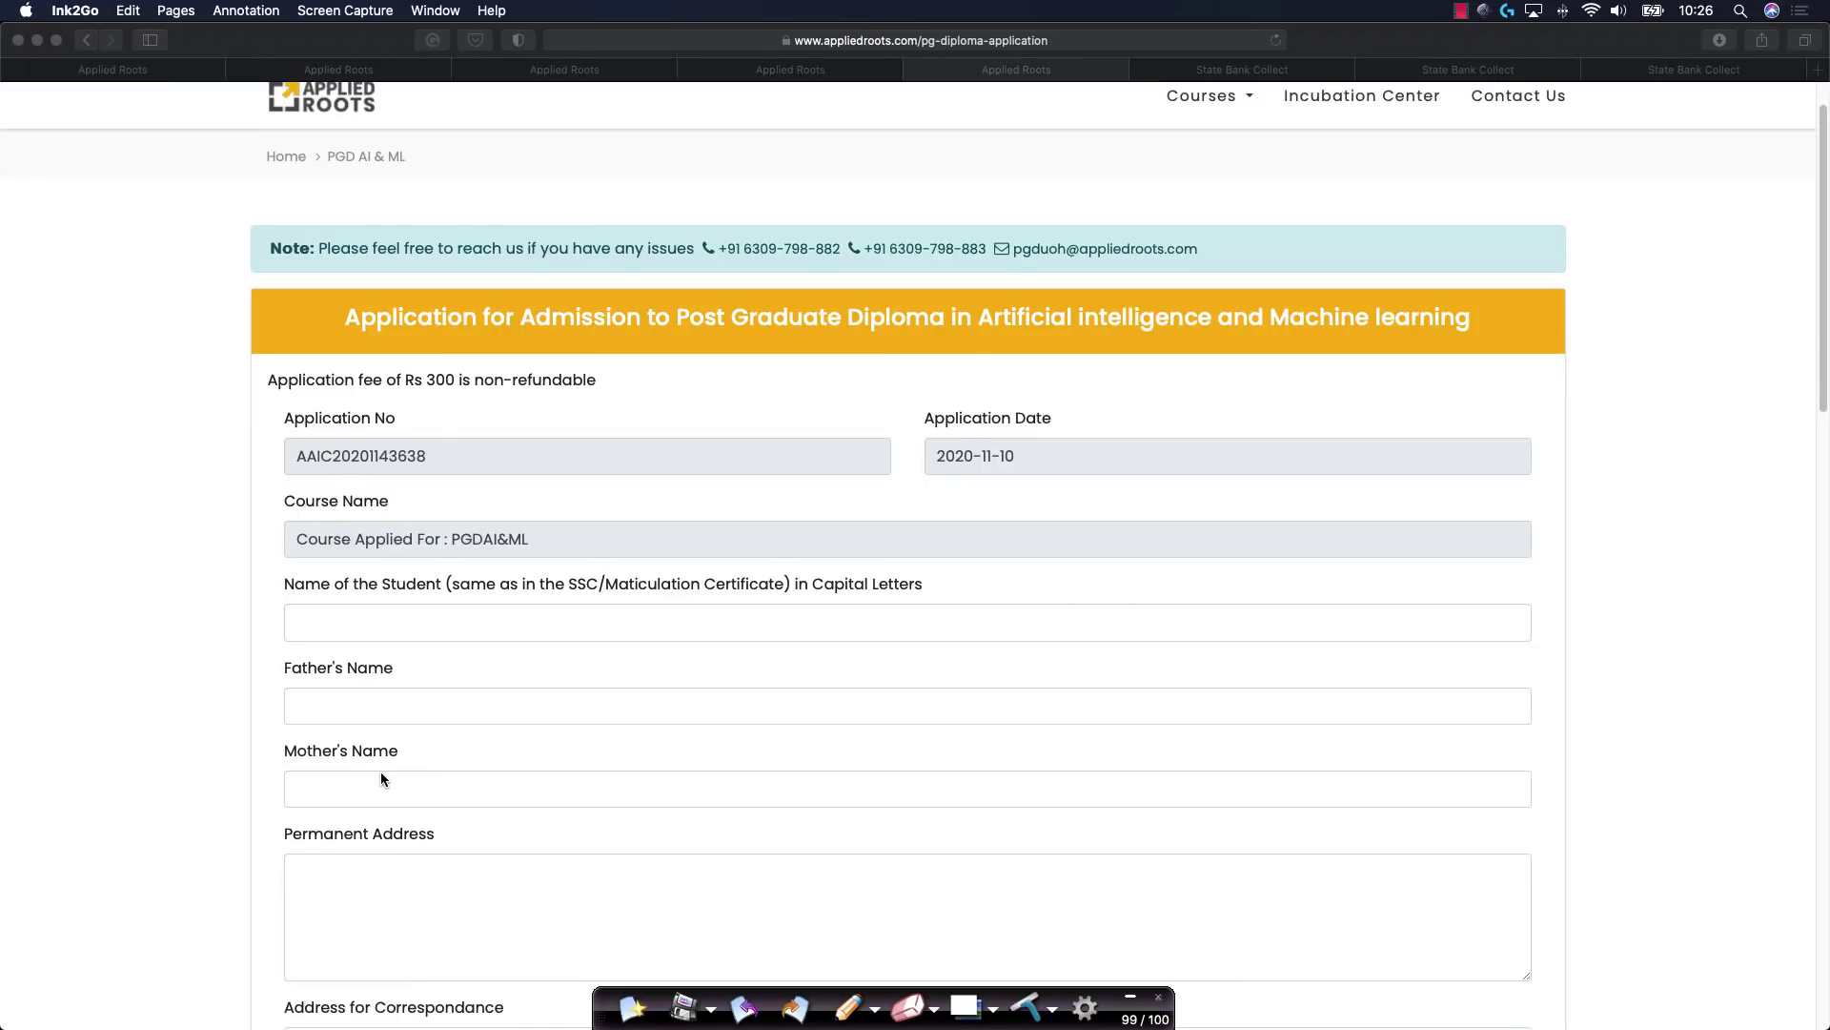
pyautogui.scroll(-3, 380, 779)
pyautogui.scroll(-1, 339, 814)
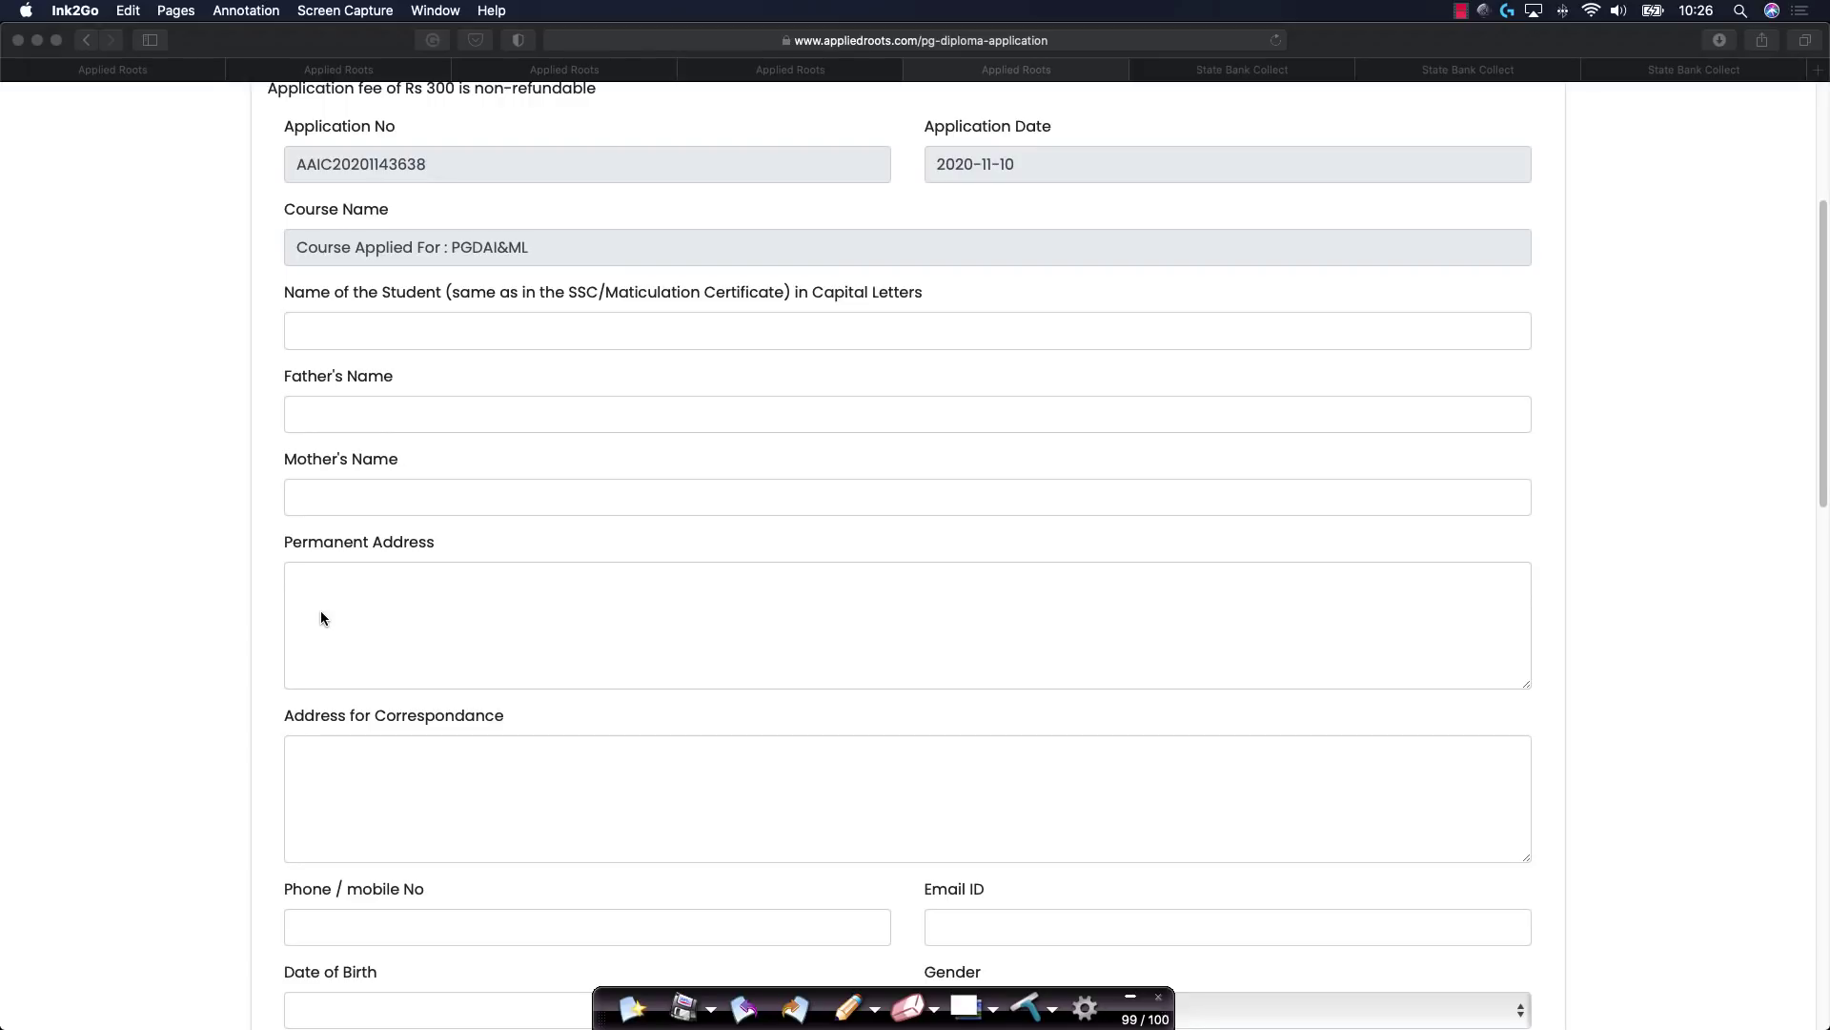
pyautogui.scroll(-5, 315, 622)
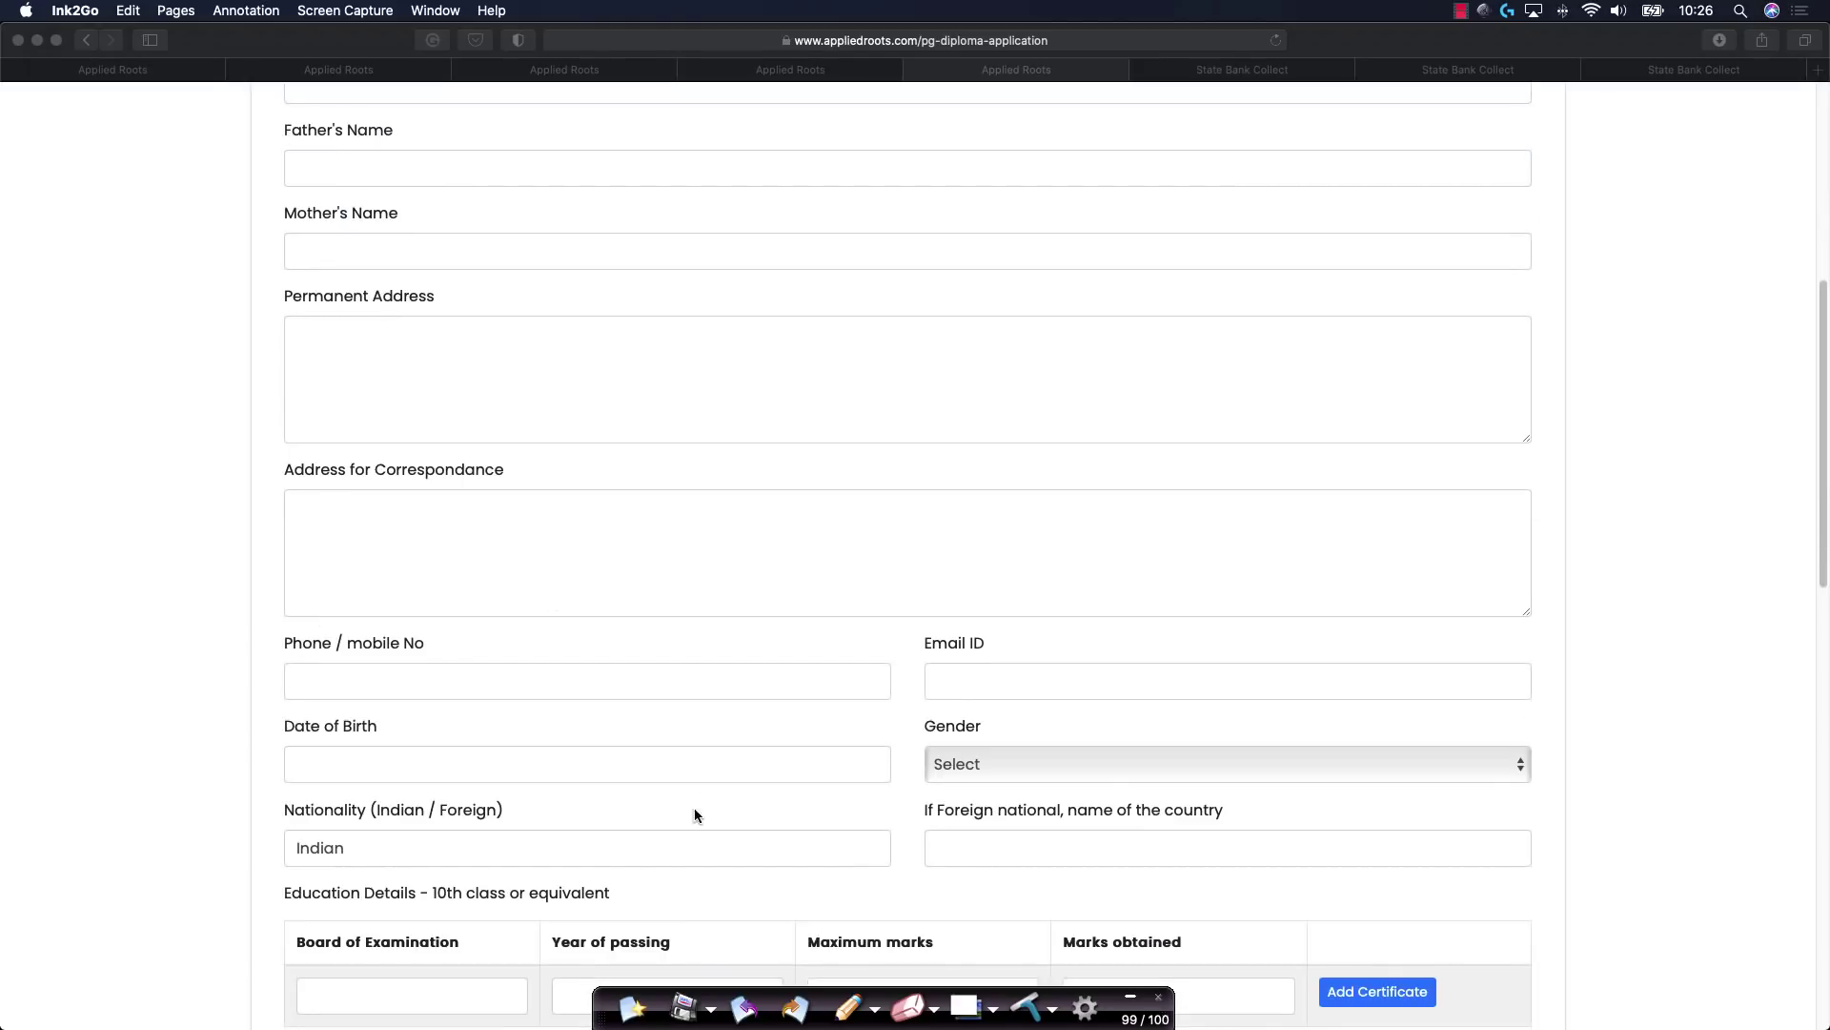
pyautogui.scroll(-5, 273, 838)
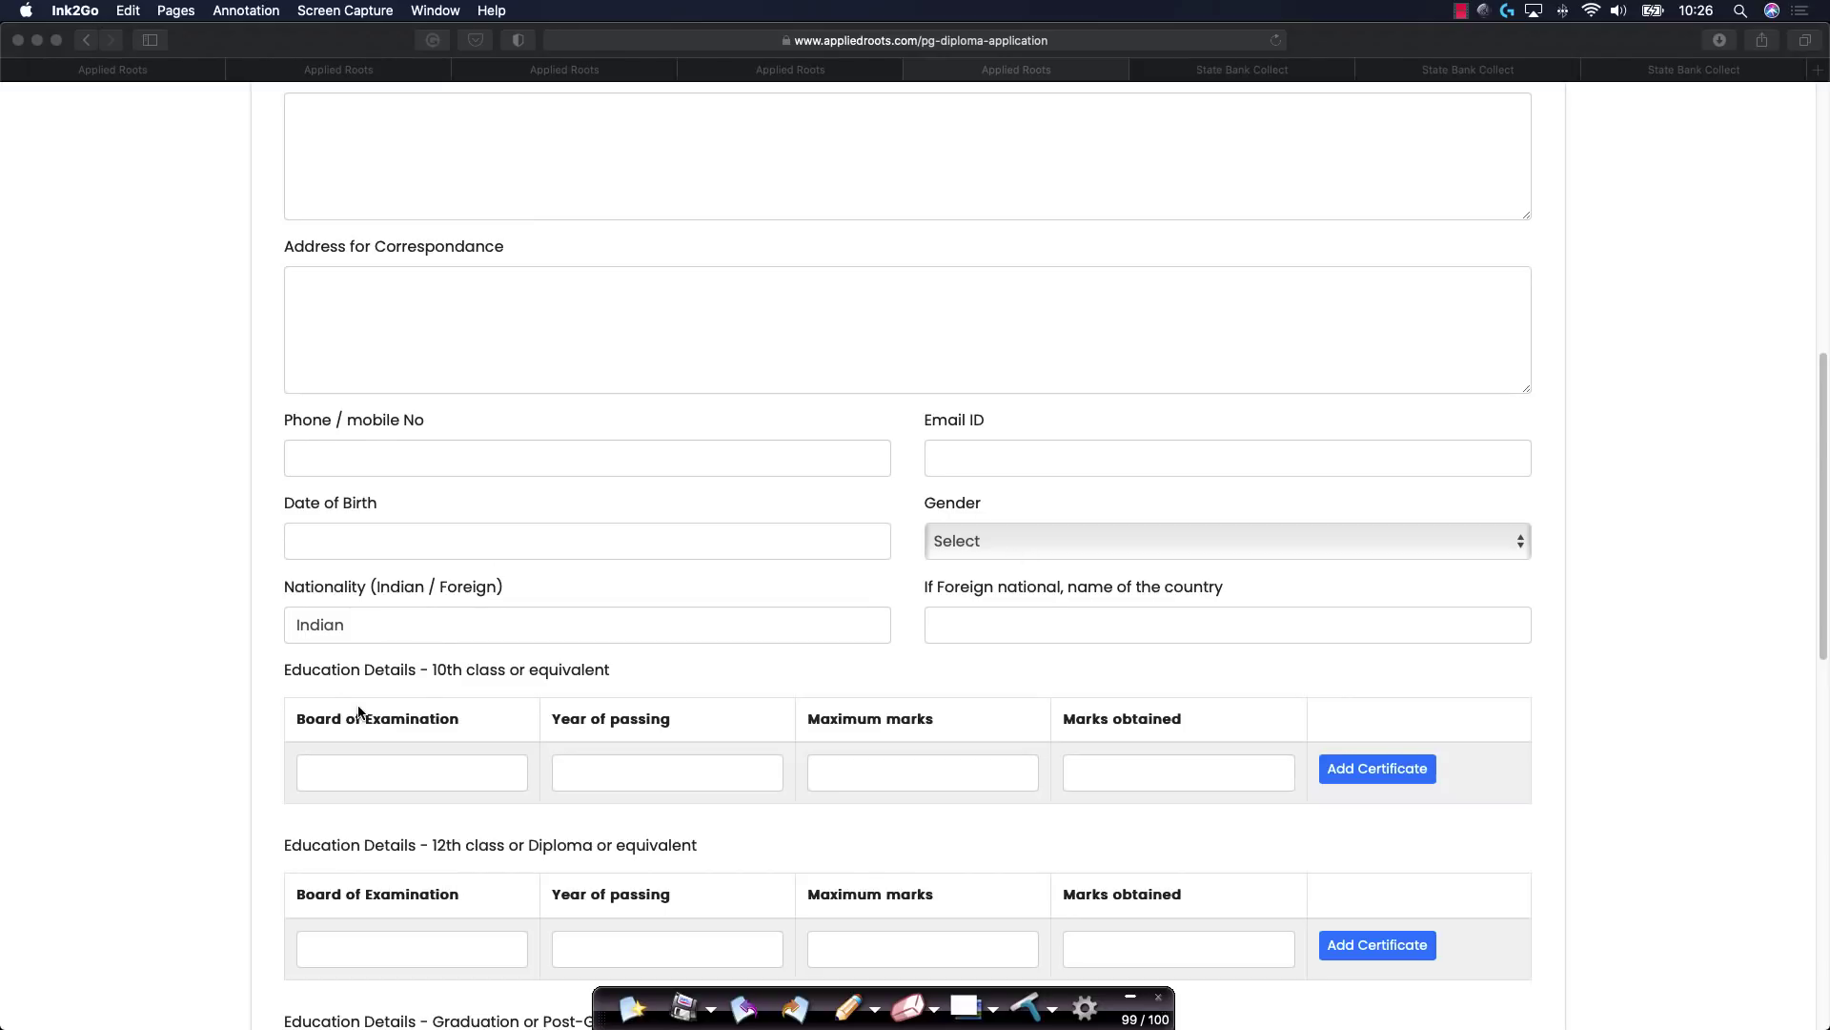
pyautogui.scroll(-5, 358, 709)
pyautogui.scroll(-2, 356, 692)
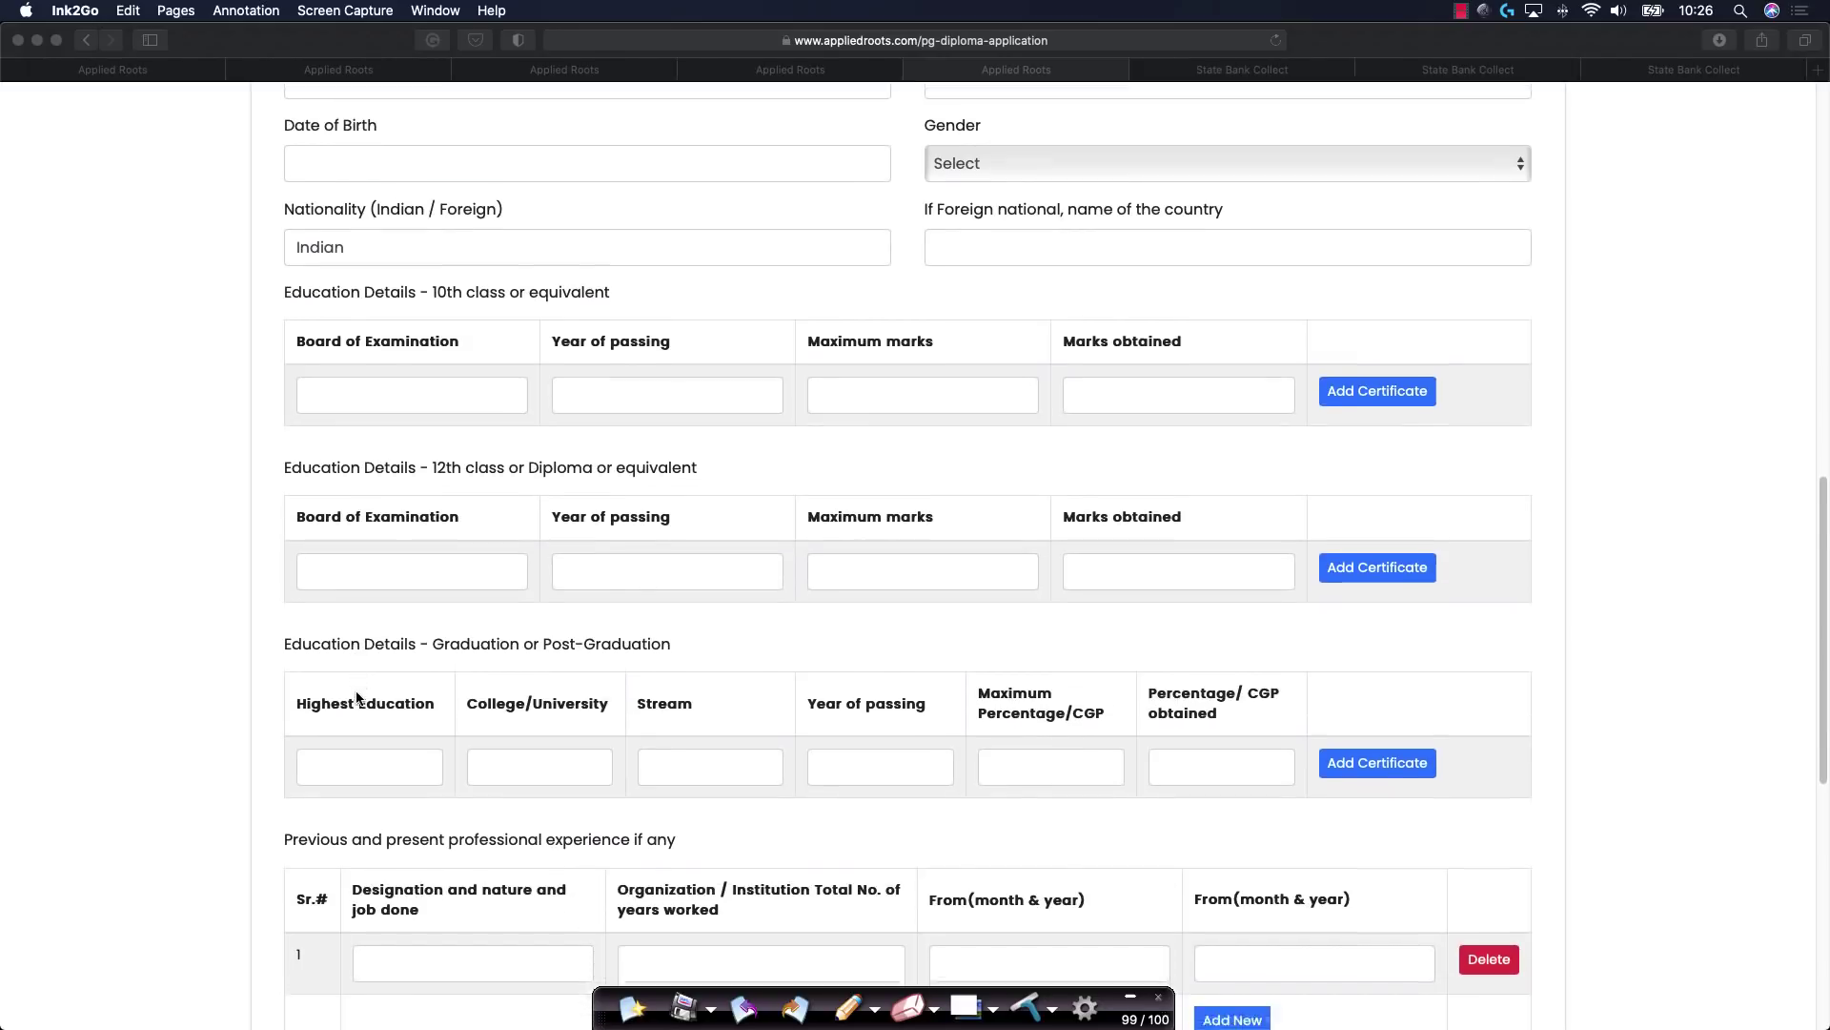
pyautogui.scroll(-3, 356, 697)
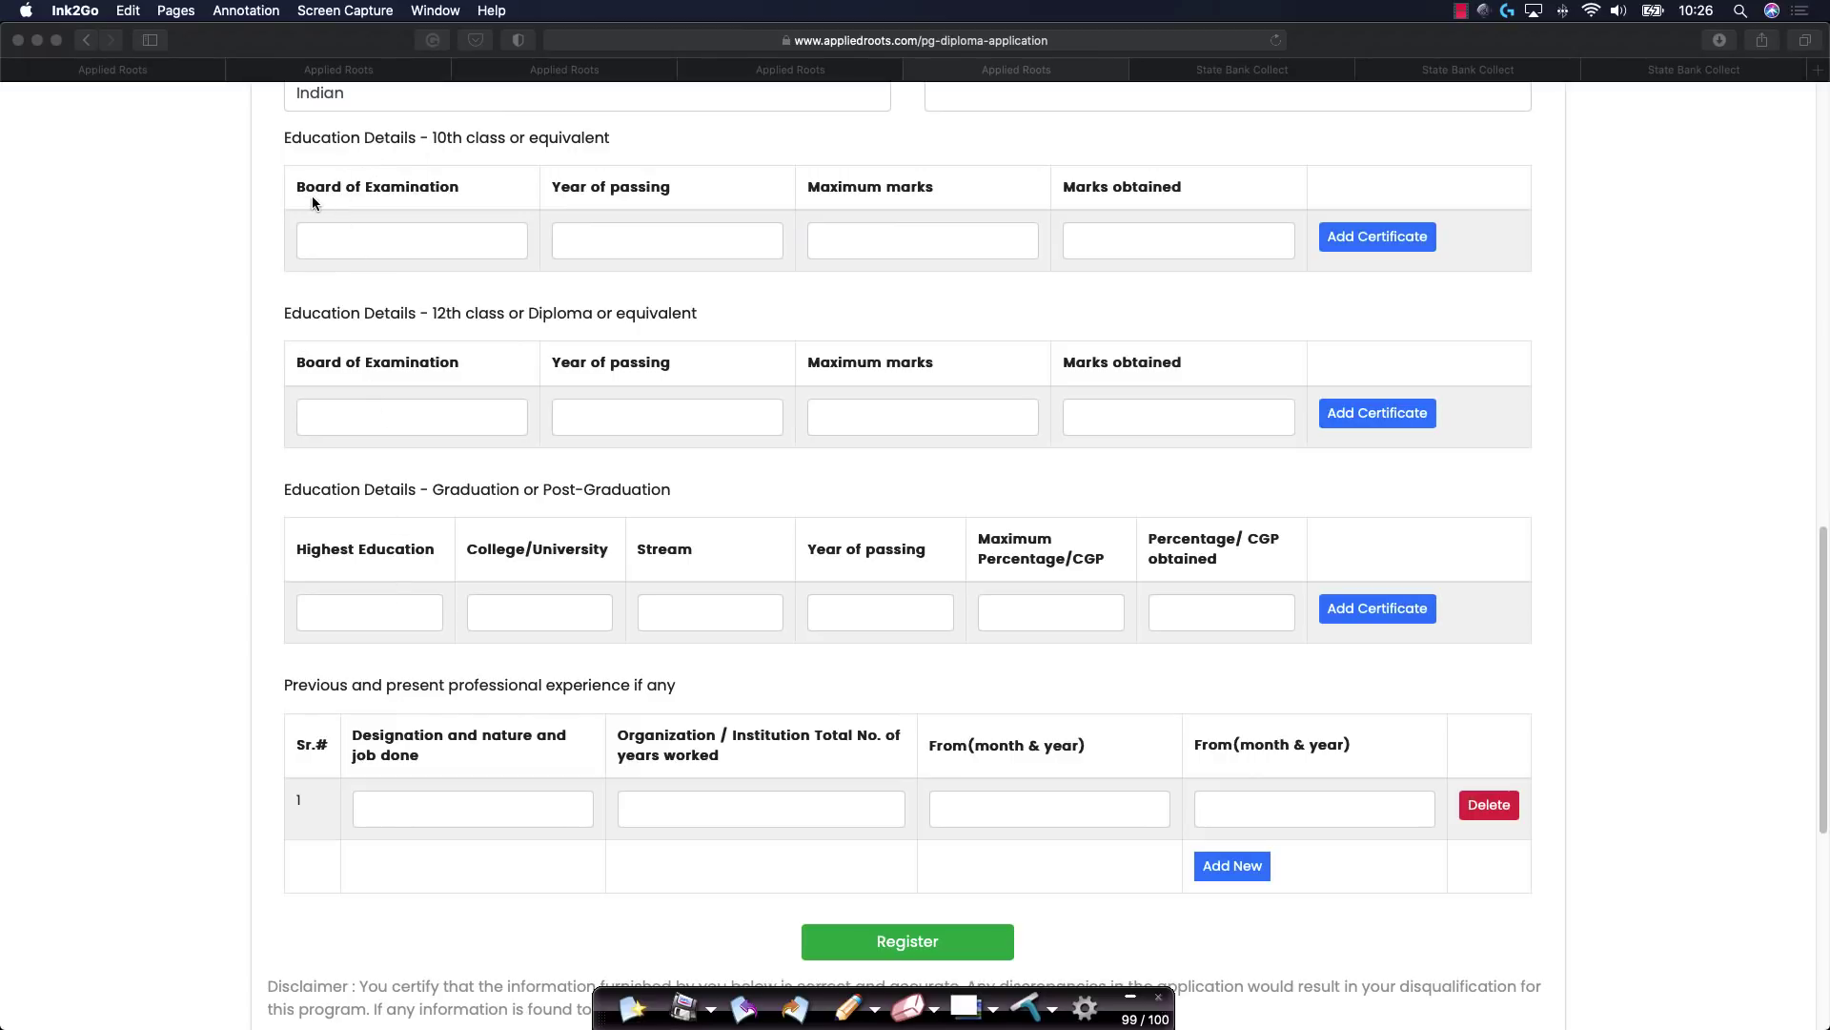
pyautogui.click(284, 136)
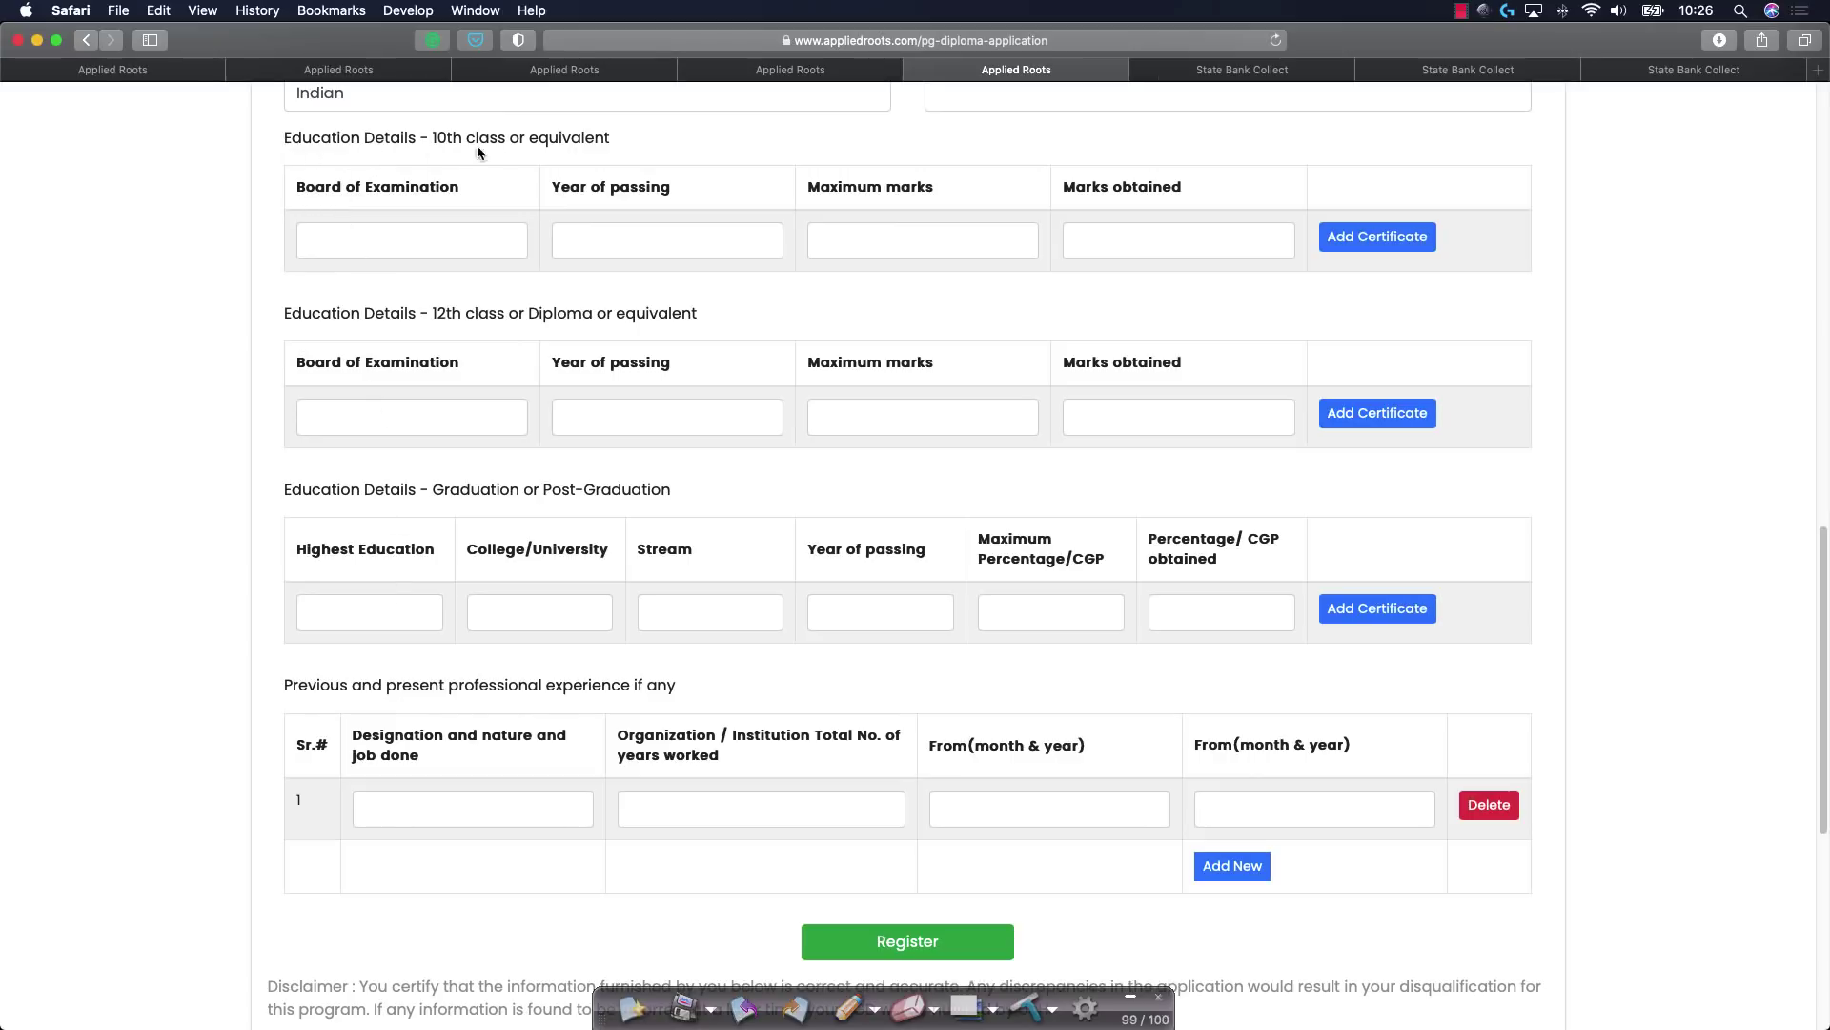
pyautogui.click(381, 250)
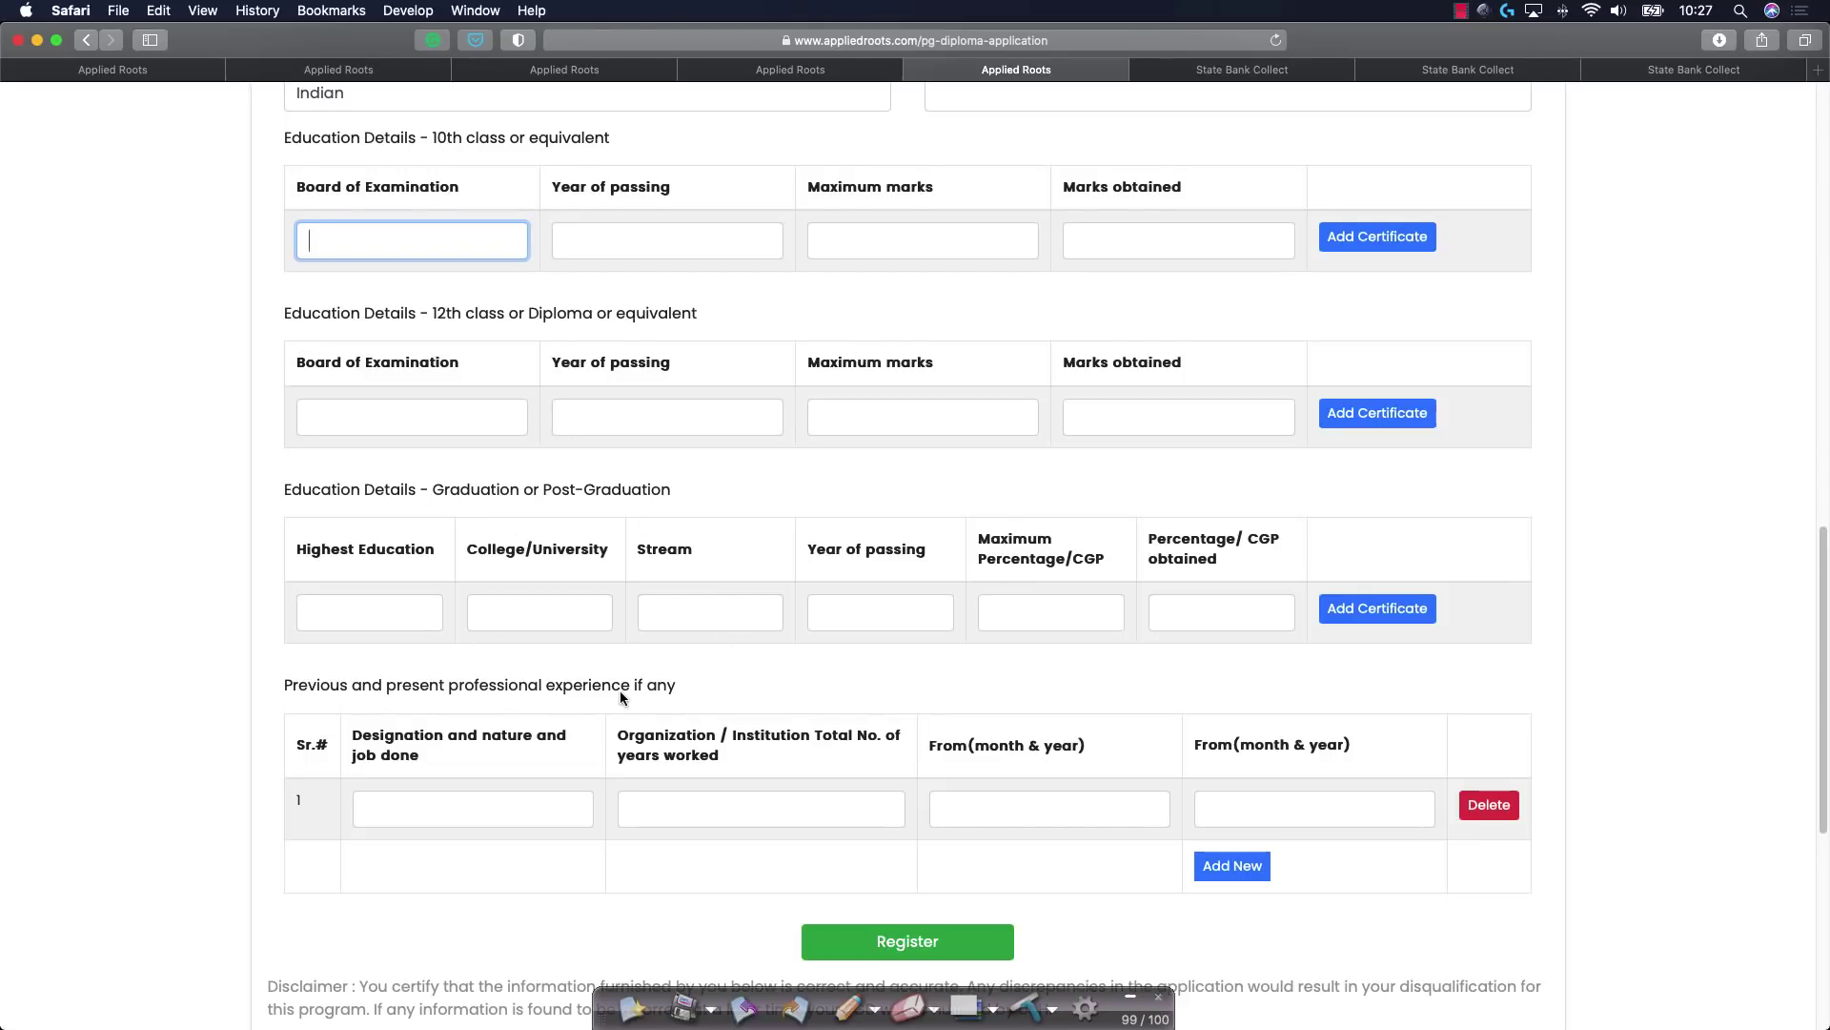
pyautogui.scroll(-2, 616, 690)
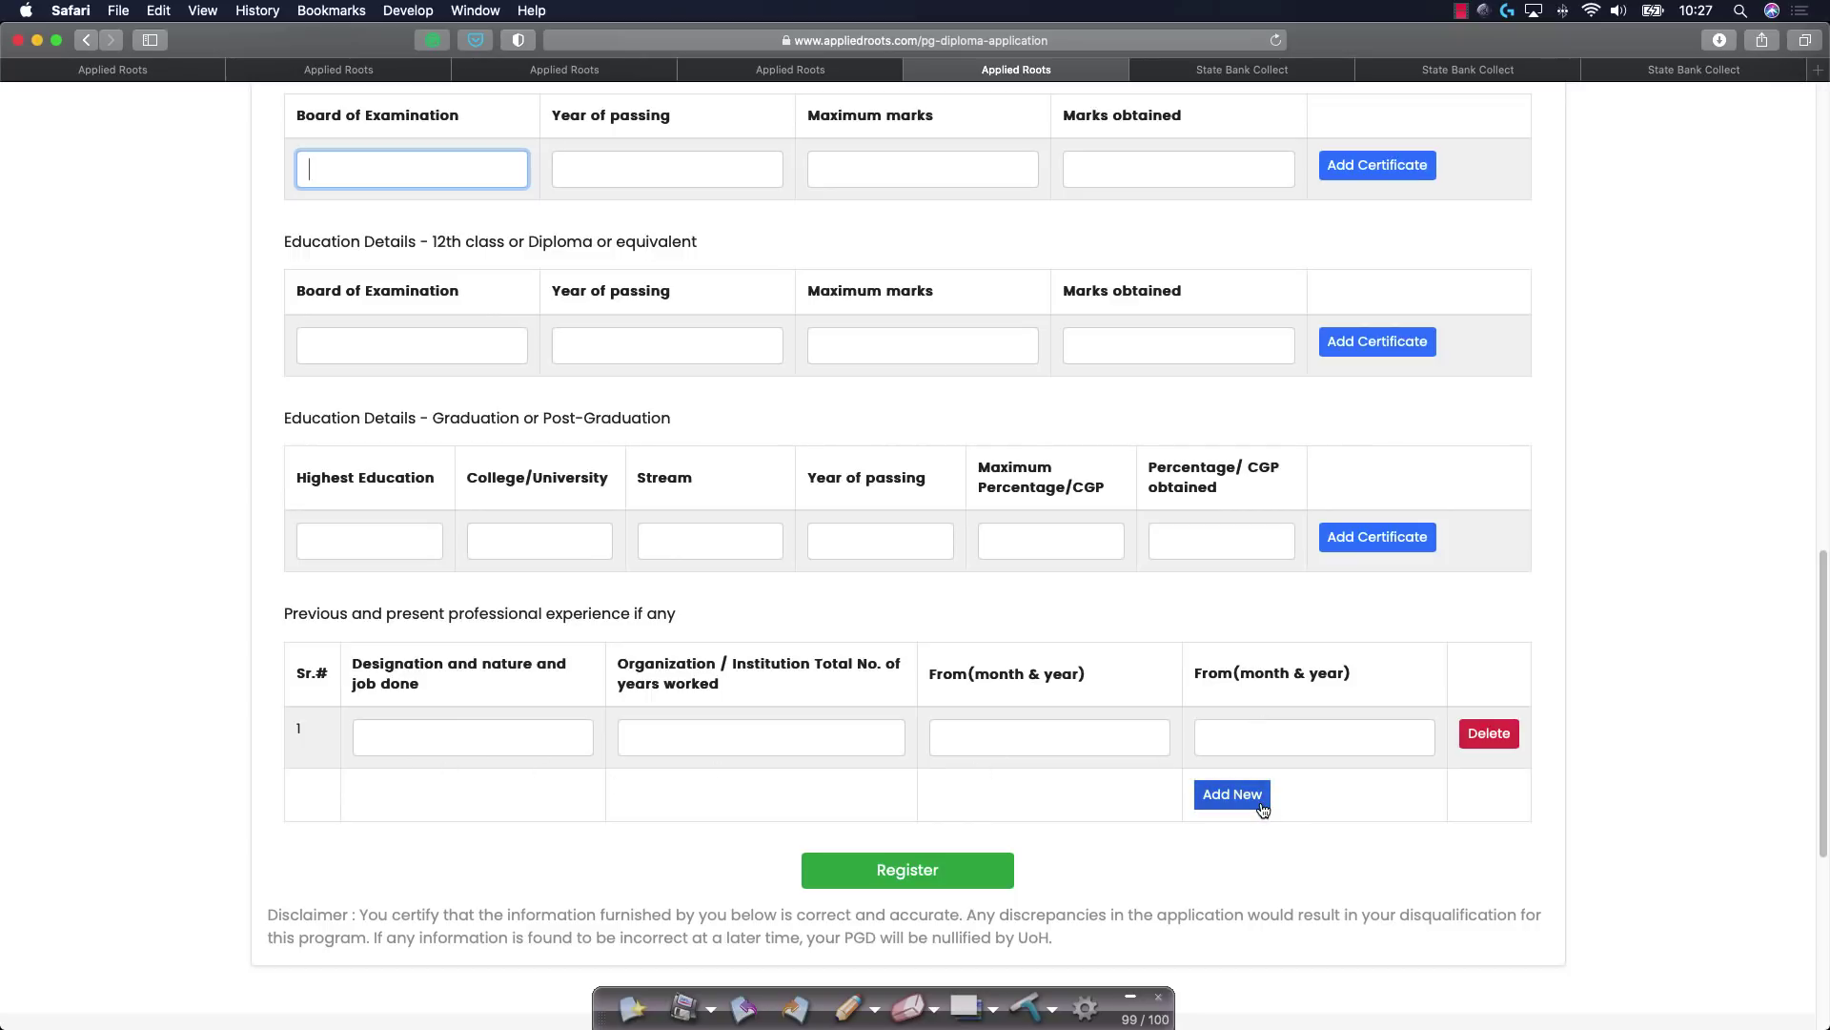
# Step: Add a second experience row, then highlight the declaration's discrepancy and PGD-nullification sentences
pyautogui.click(1233, 794)
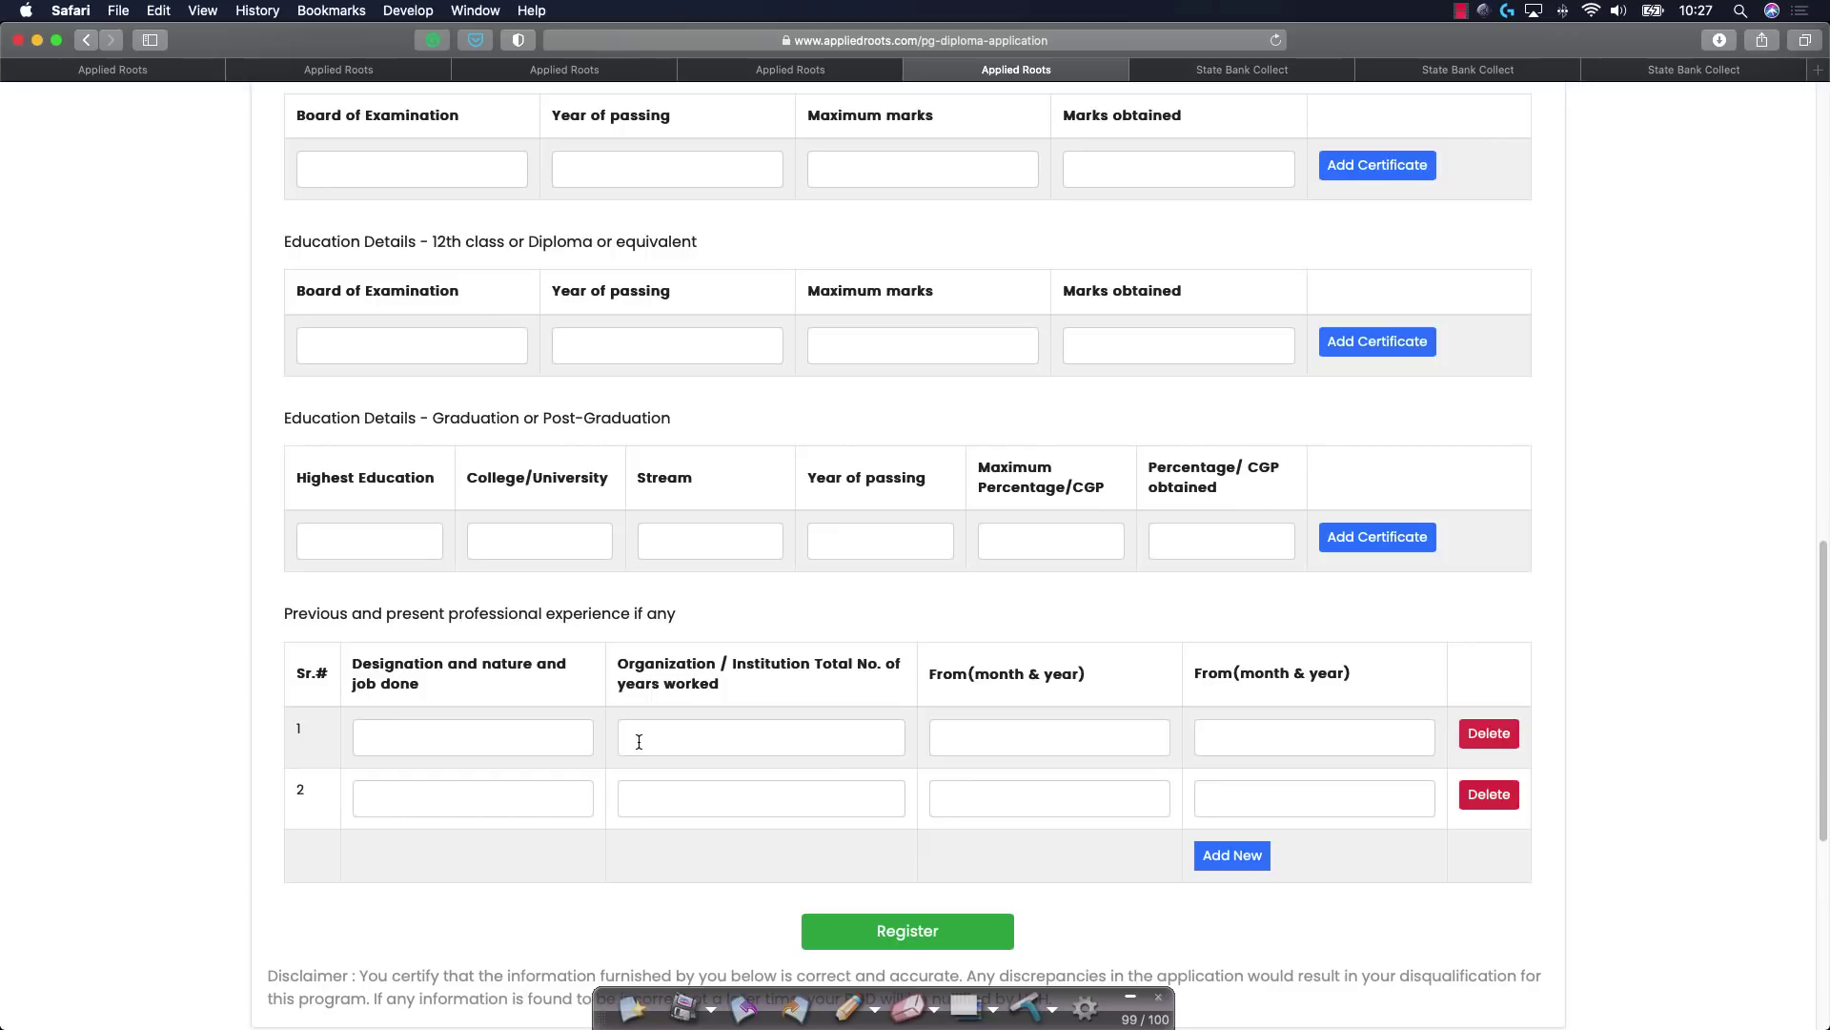
pyautogui.scroll(-3, 638, 741)
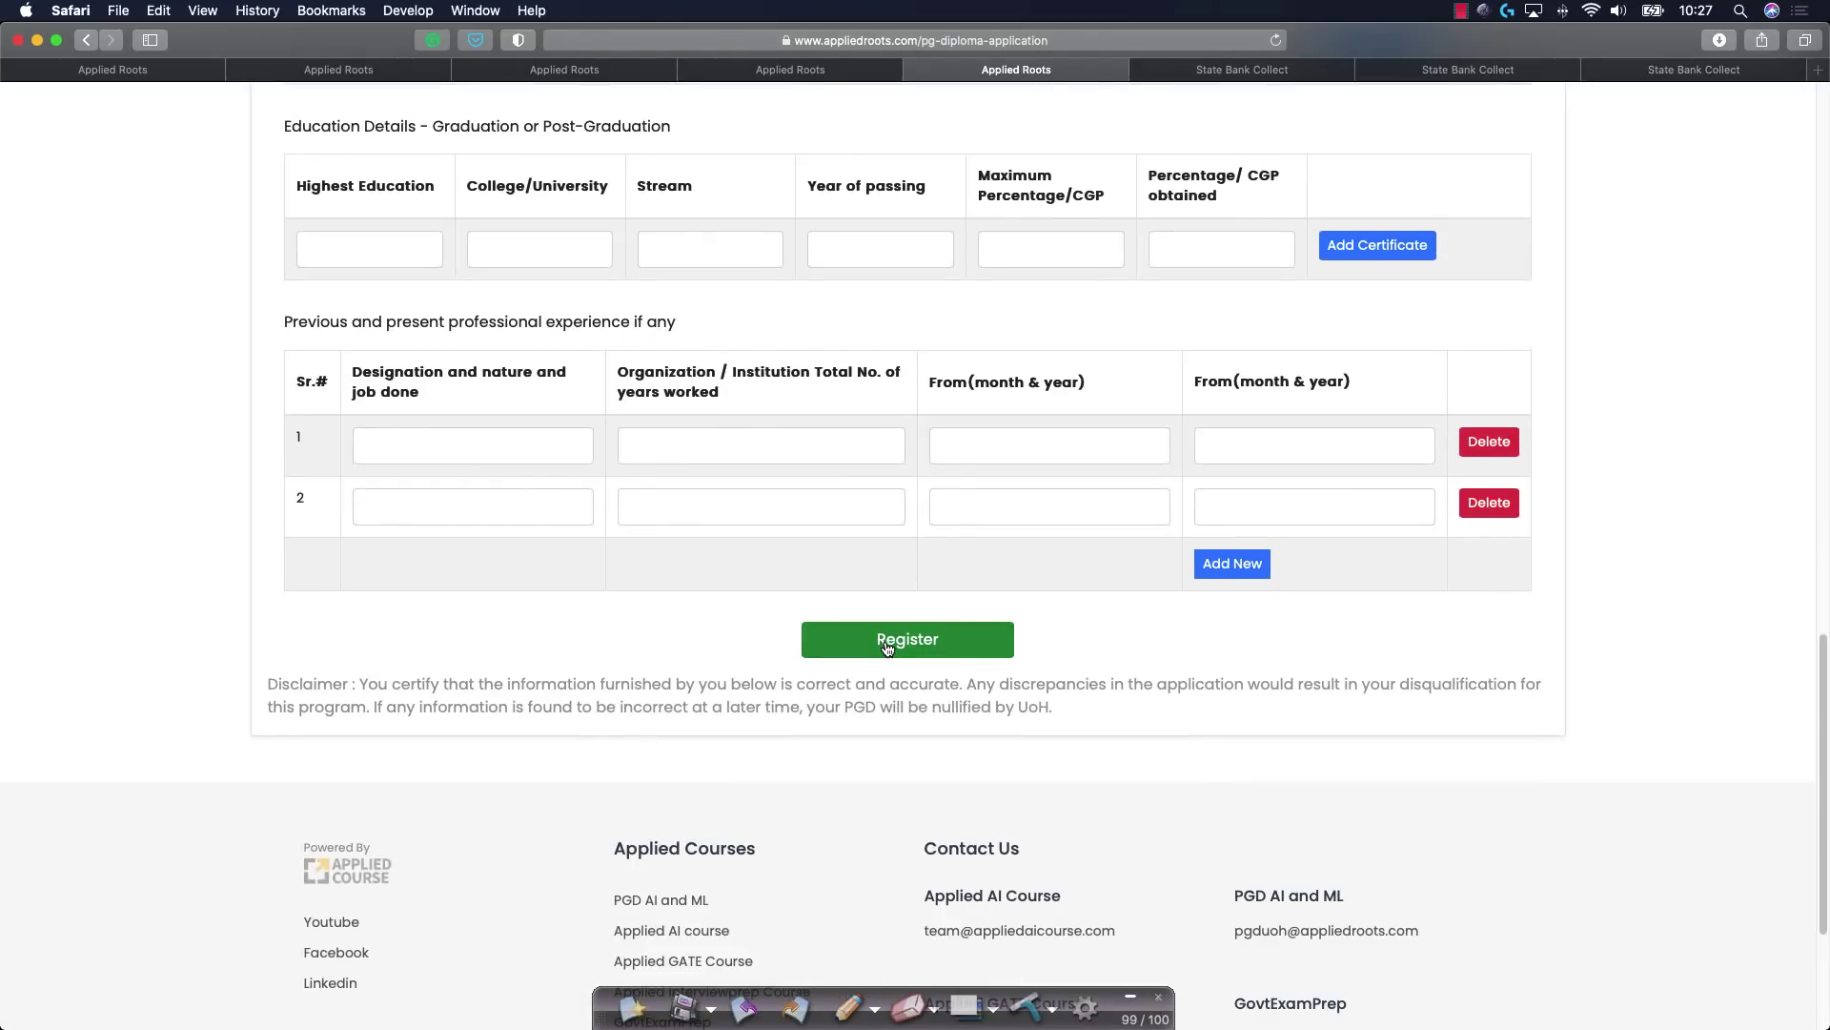
pyautogui.doubleClick(821, 684)
pyautogui.press('super+a')
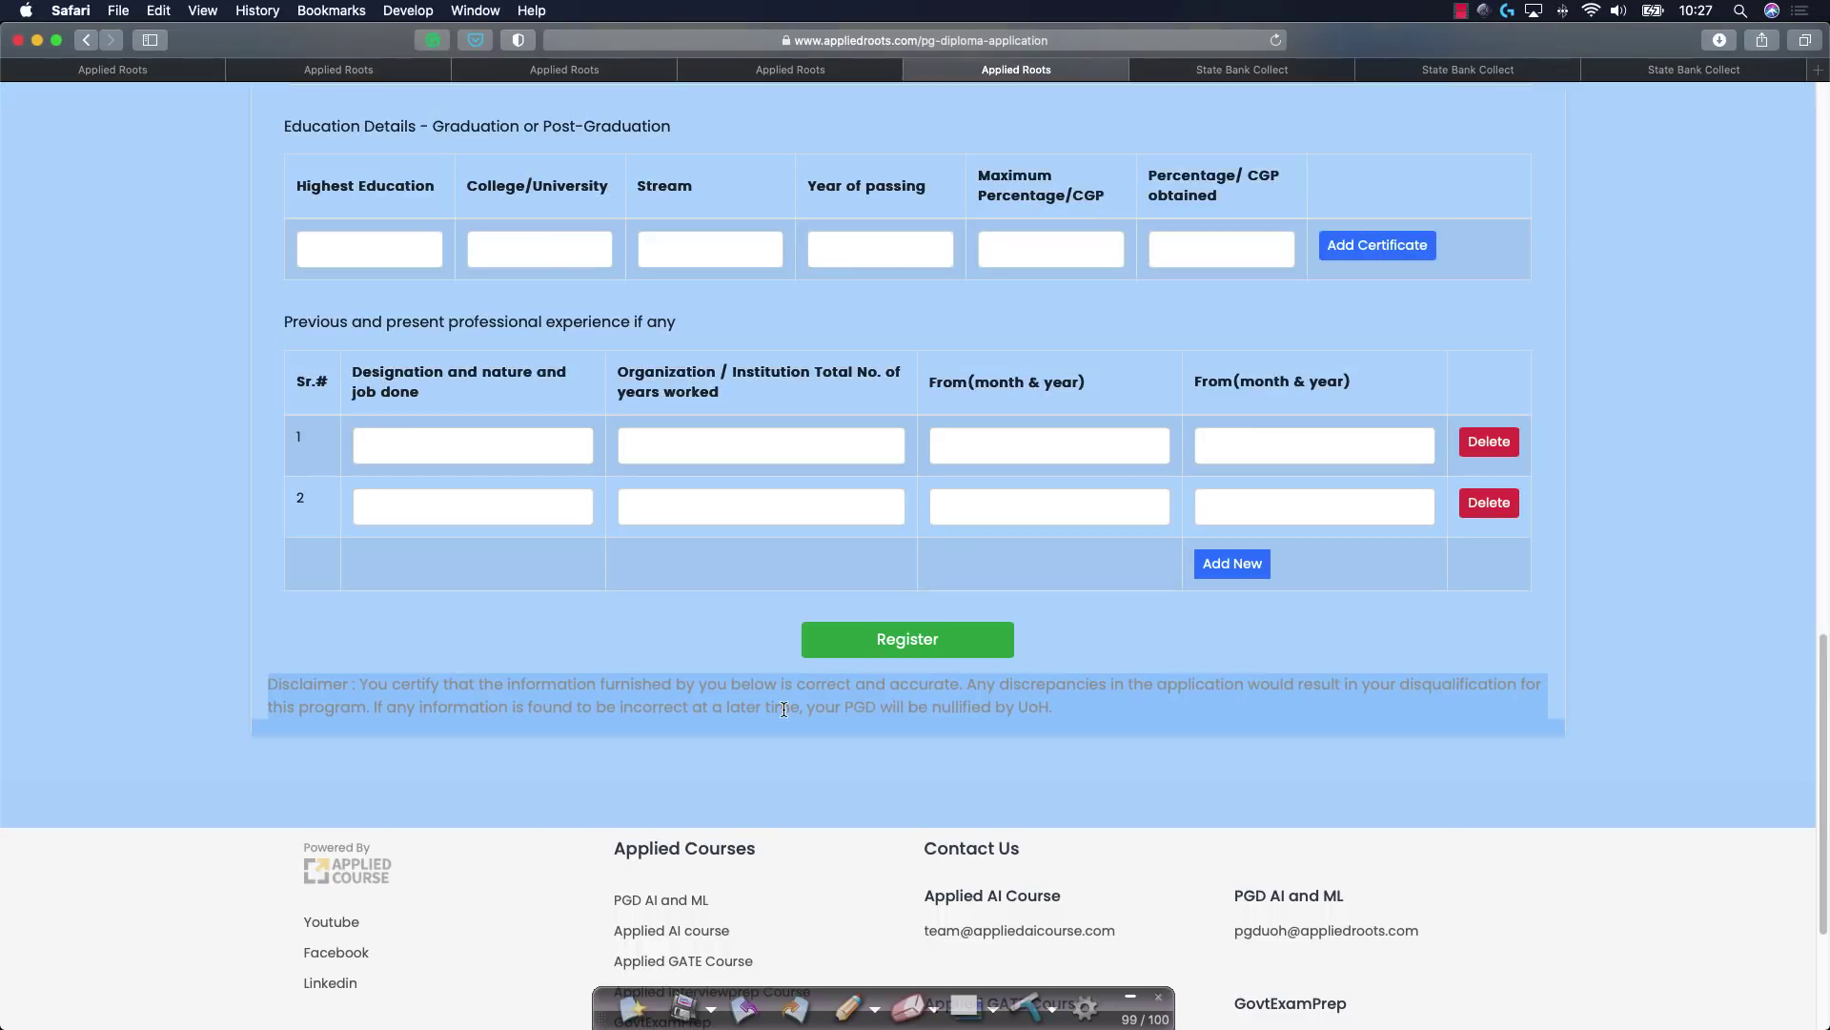
pyautogui.click(784, 710)
pyautogui.moveTo(360, 684); pyautogui.dragTo(1078, 720)
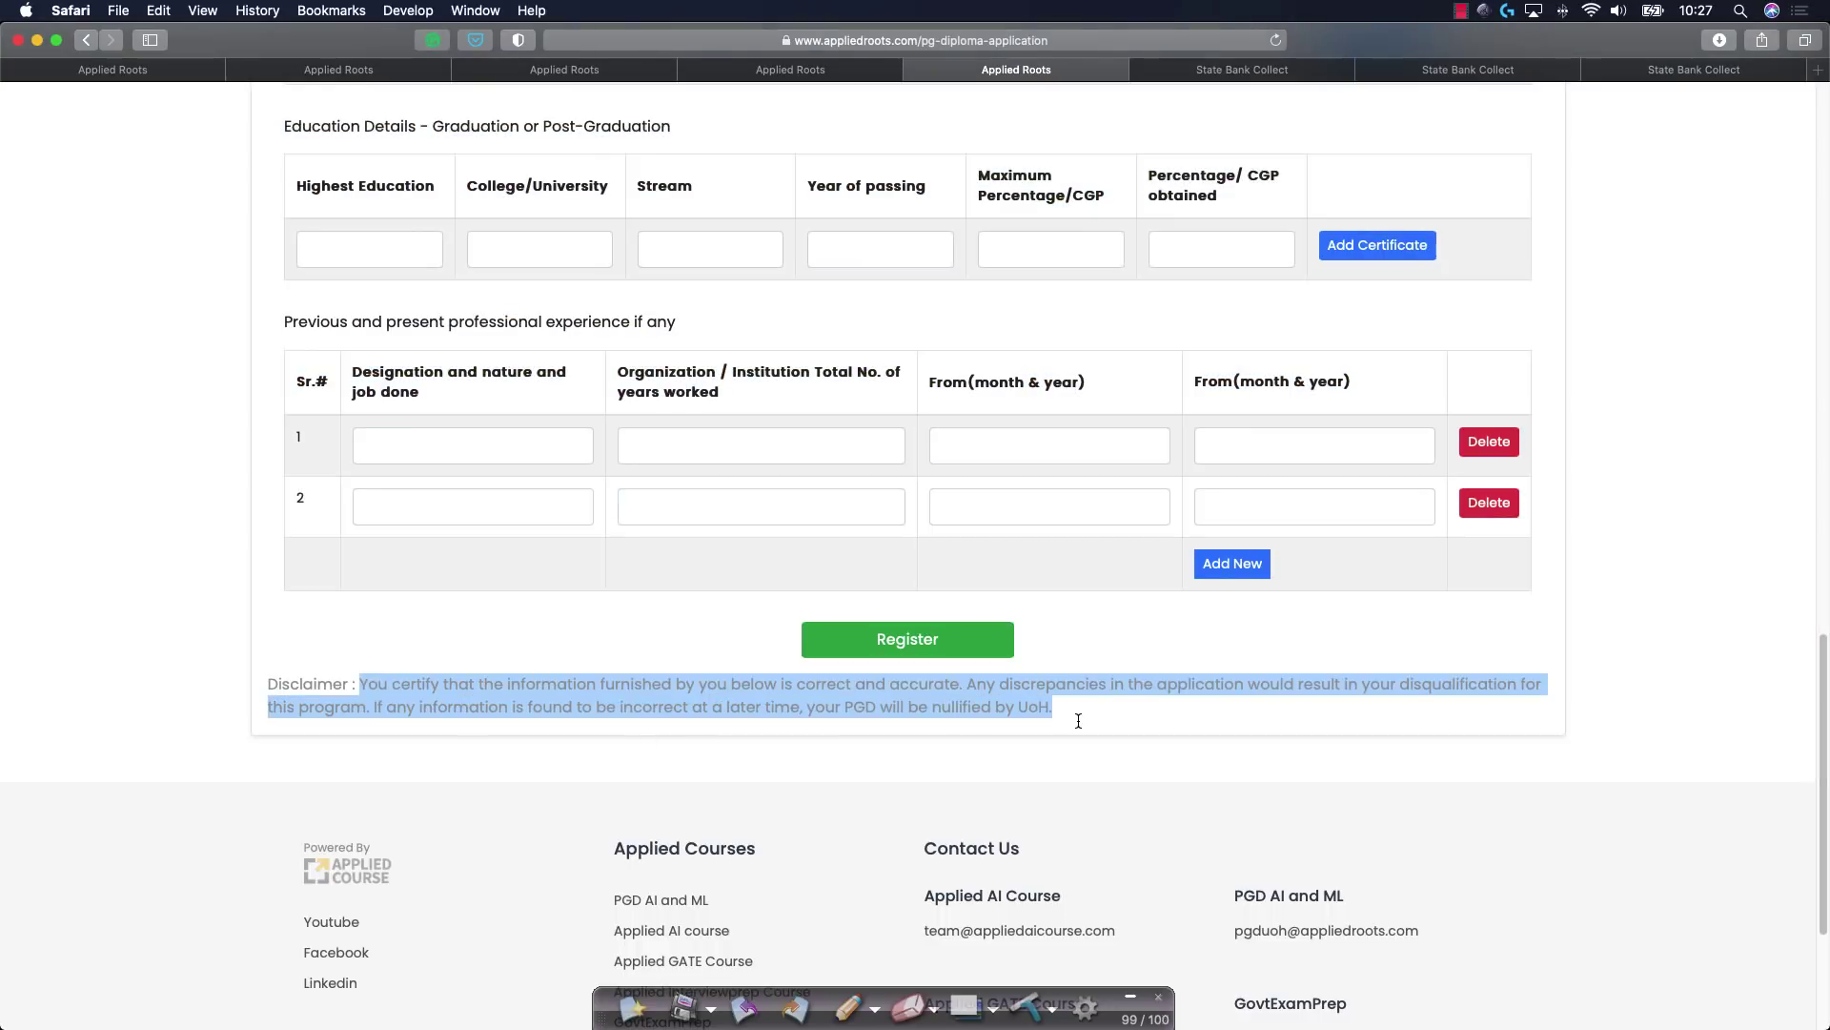
pyautogui.click(933, 704)
pyautogui.moveTo(967, 683); pyautogui.dragTo(1333, 688)
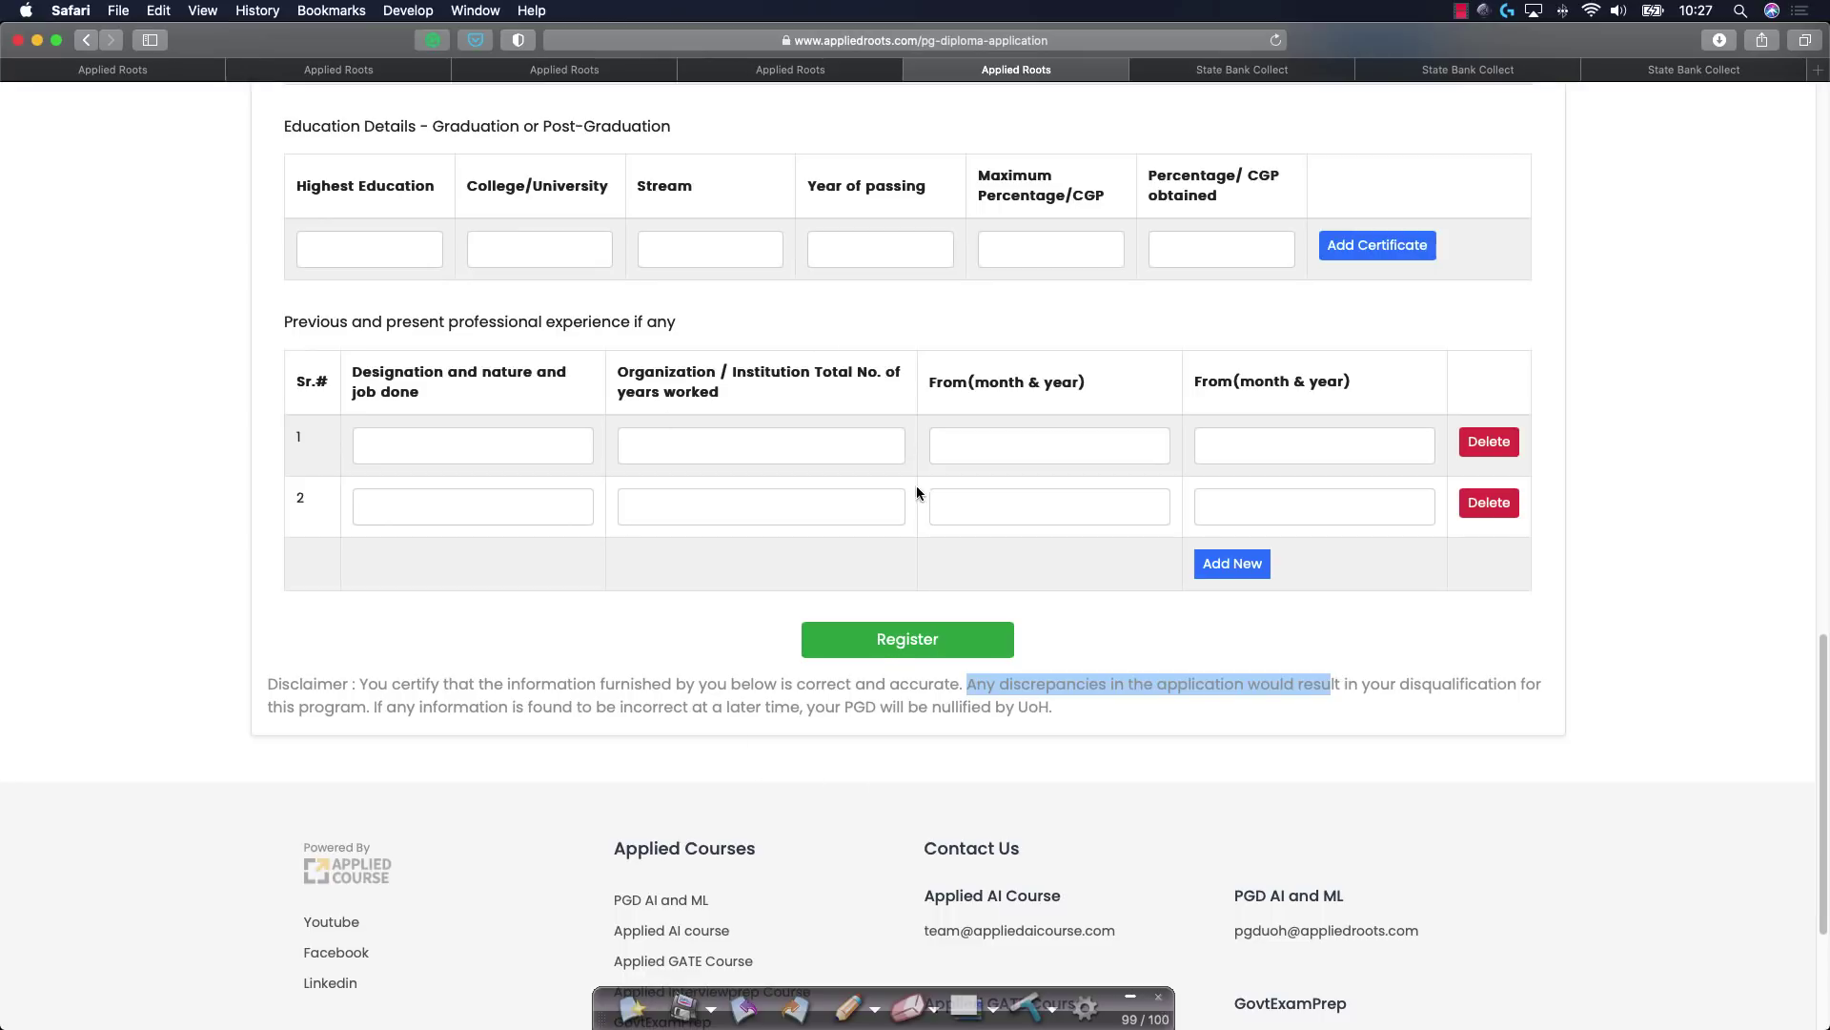
pyautogui.click(844, 709)
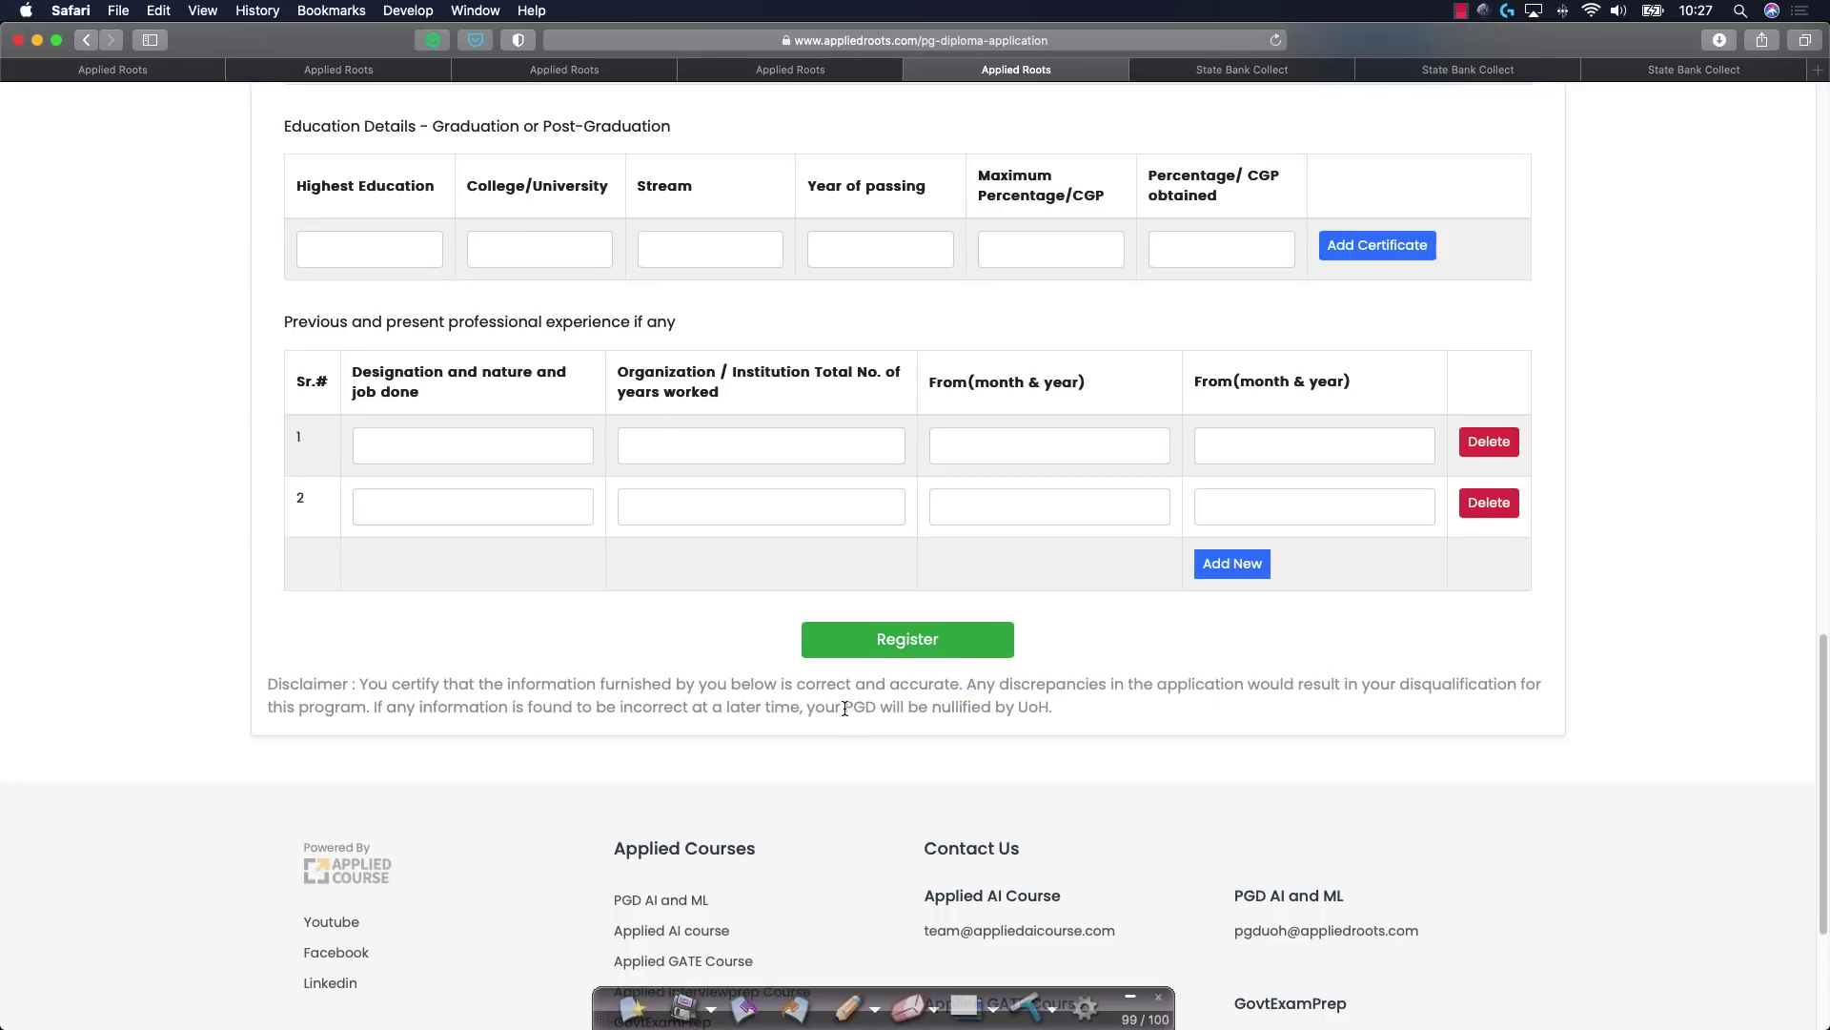
pyautogui.moveTo(845, 708); pyautogui.dragTo(1050, 710)
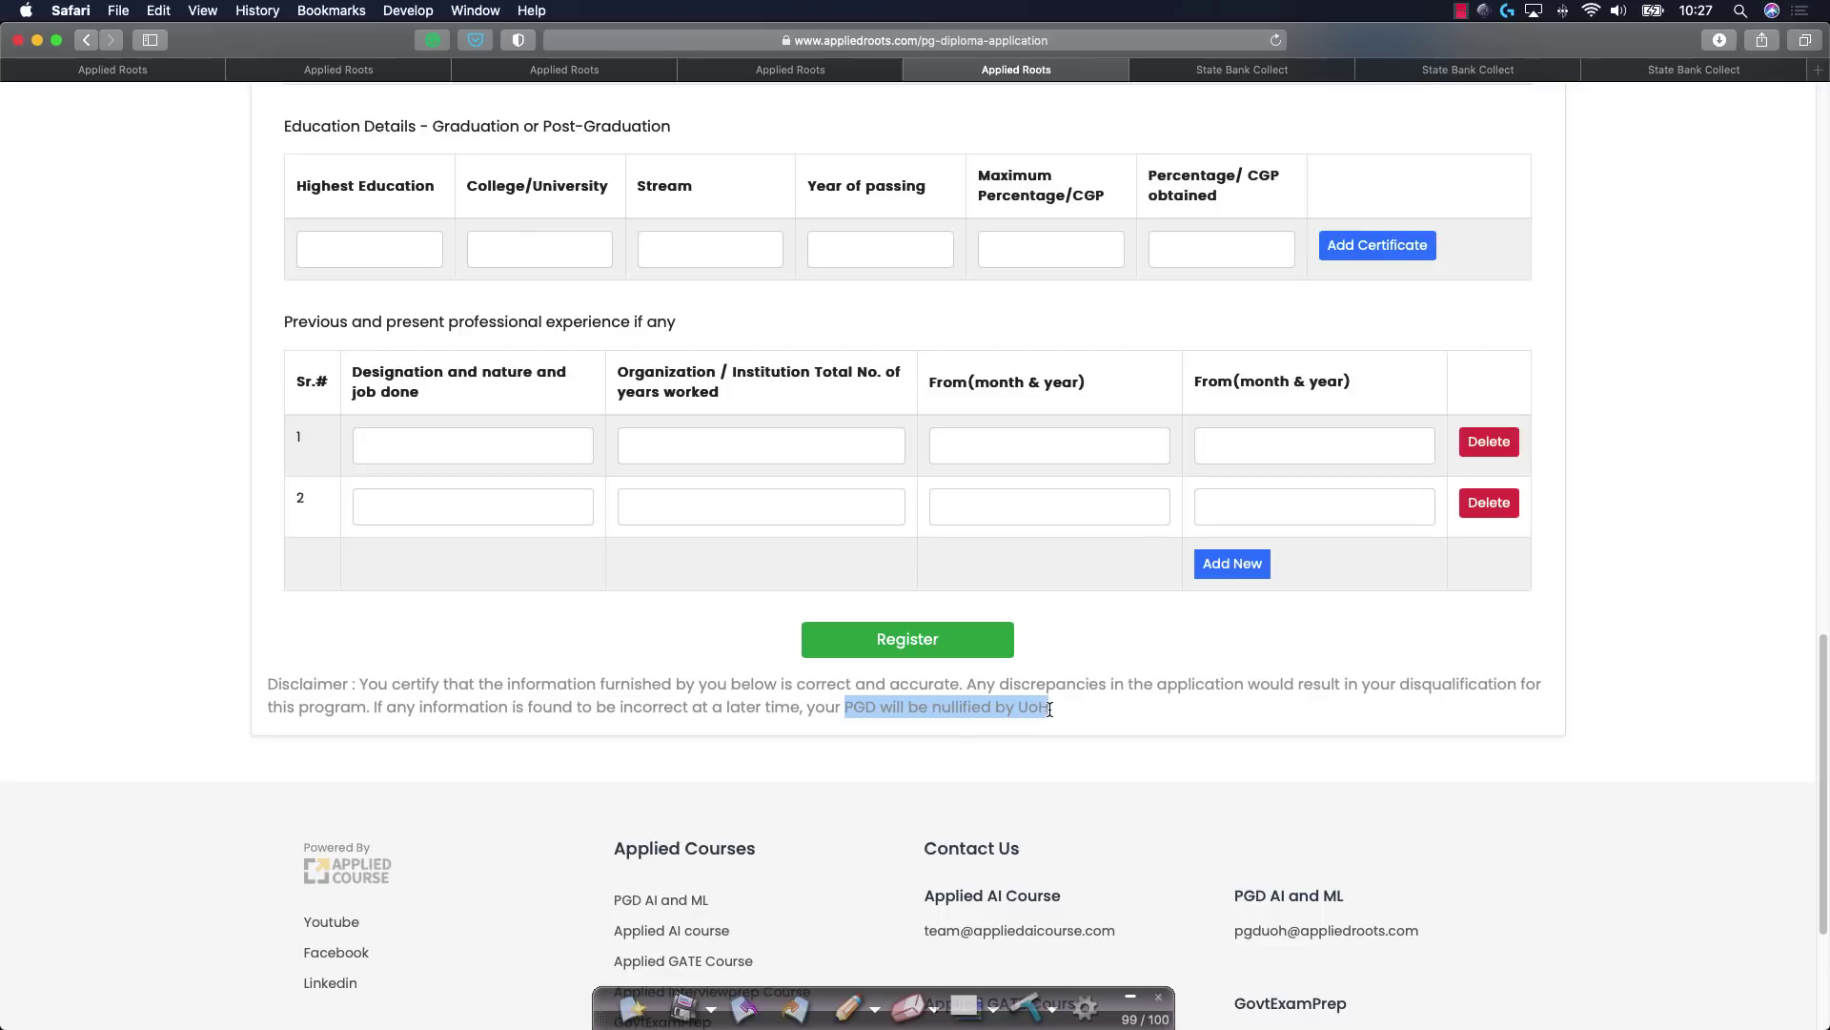
pyautogui.click(1069, 706)
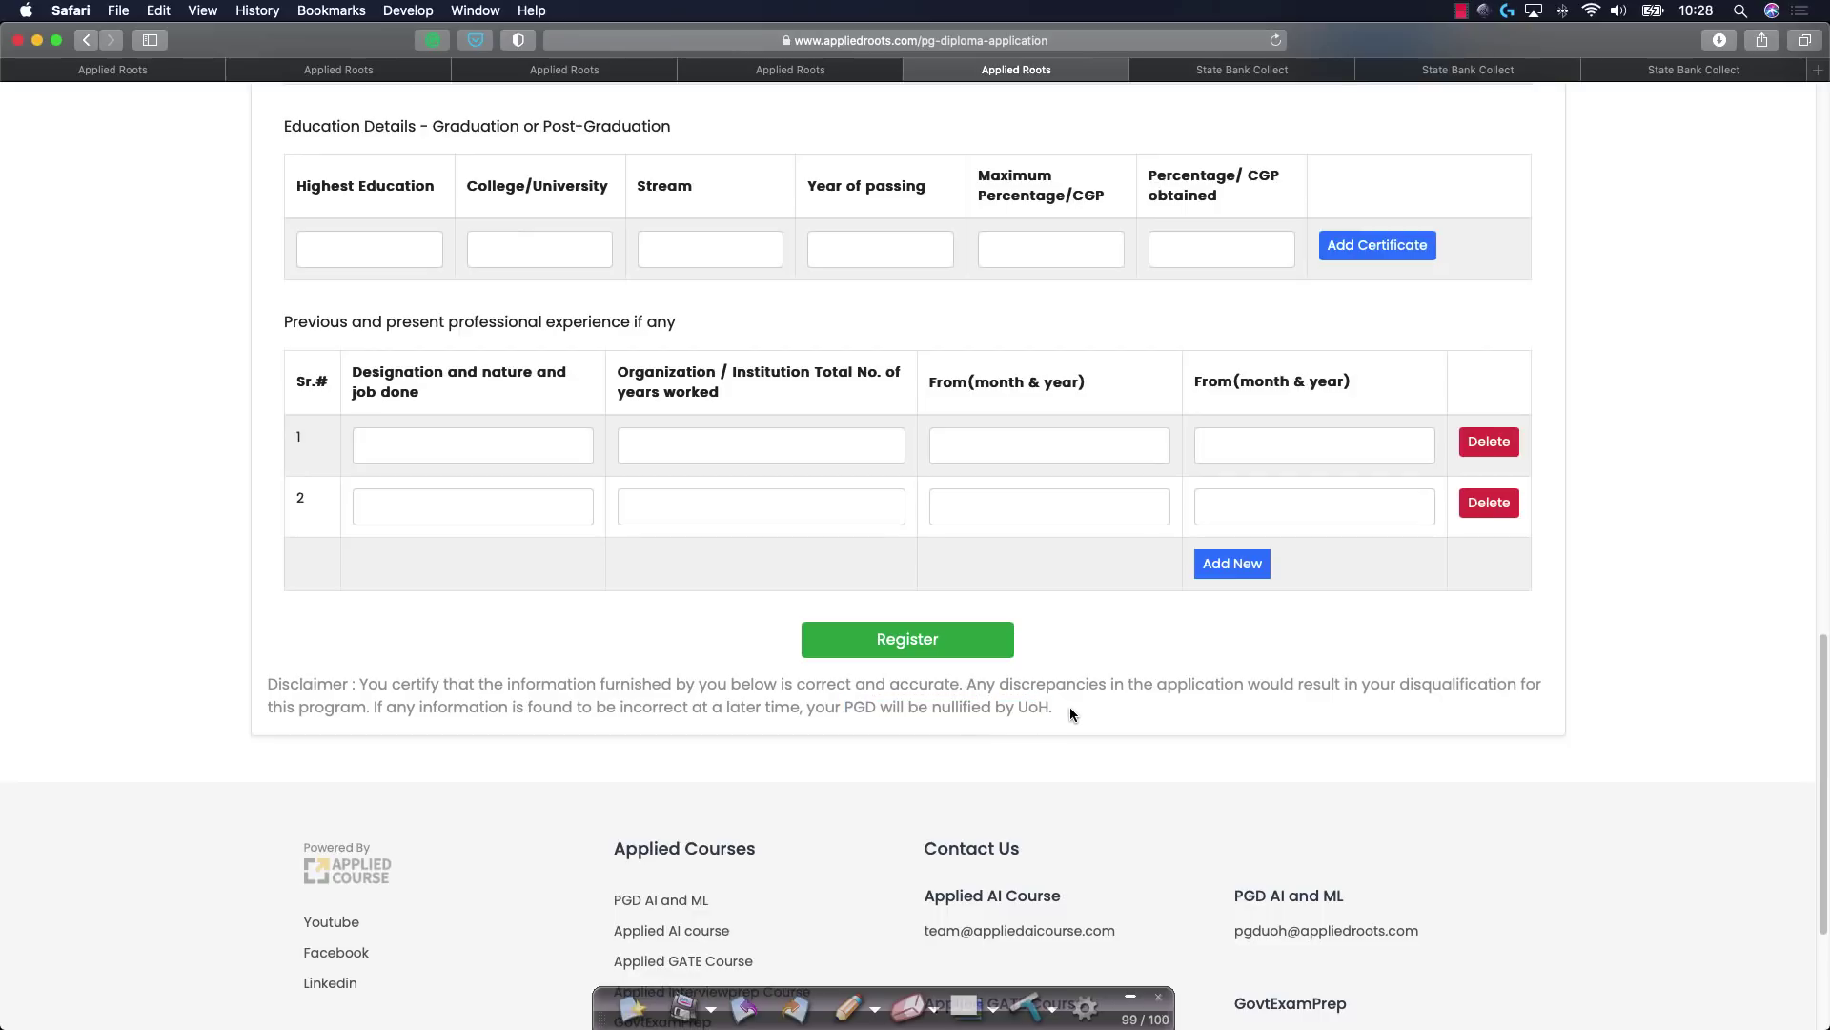
# Step: Scroll through the form and switch to the State Bank Collect disclaimer tab
pyautogui.scroll(5, 1070, 706)
pyautogui.scroll(1, 1070, 707)
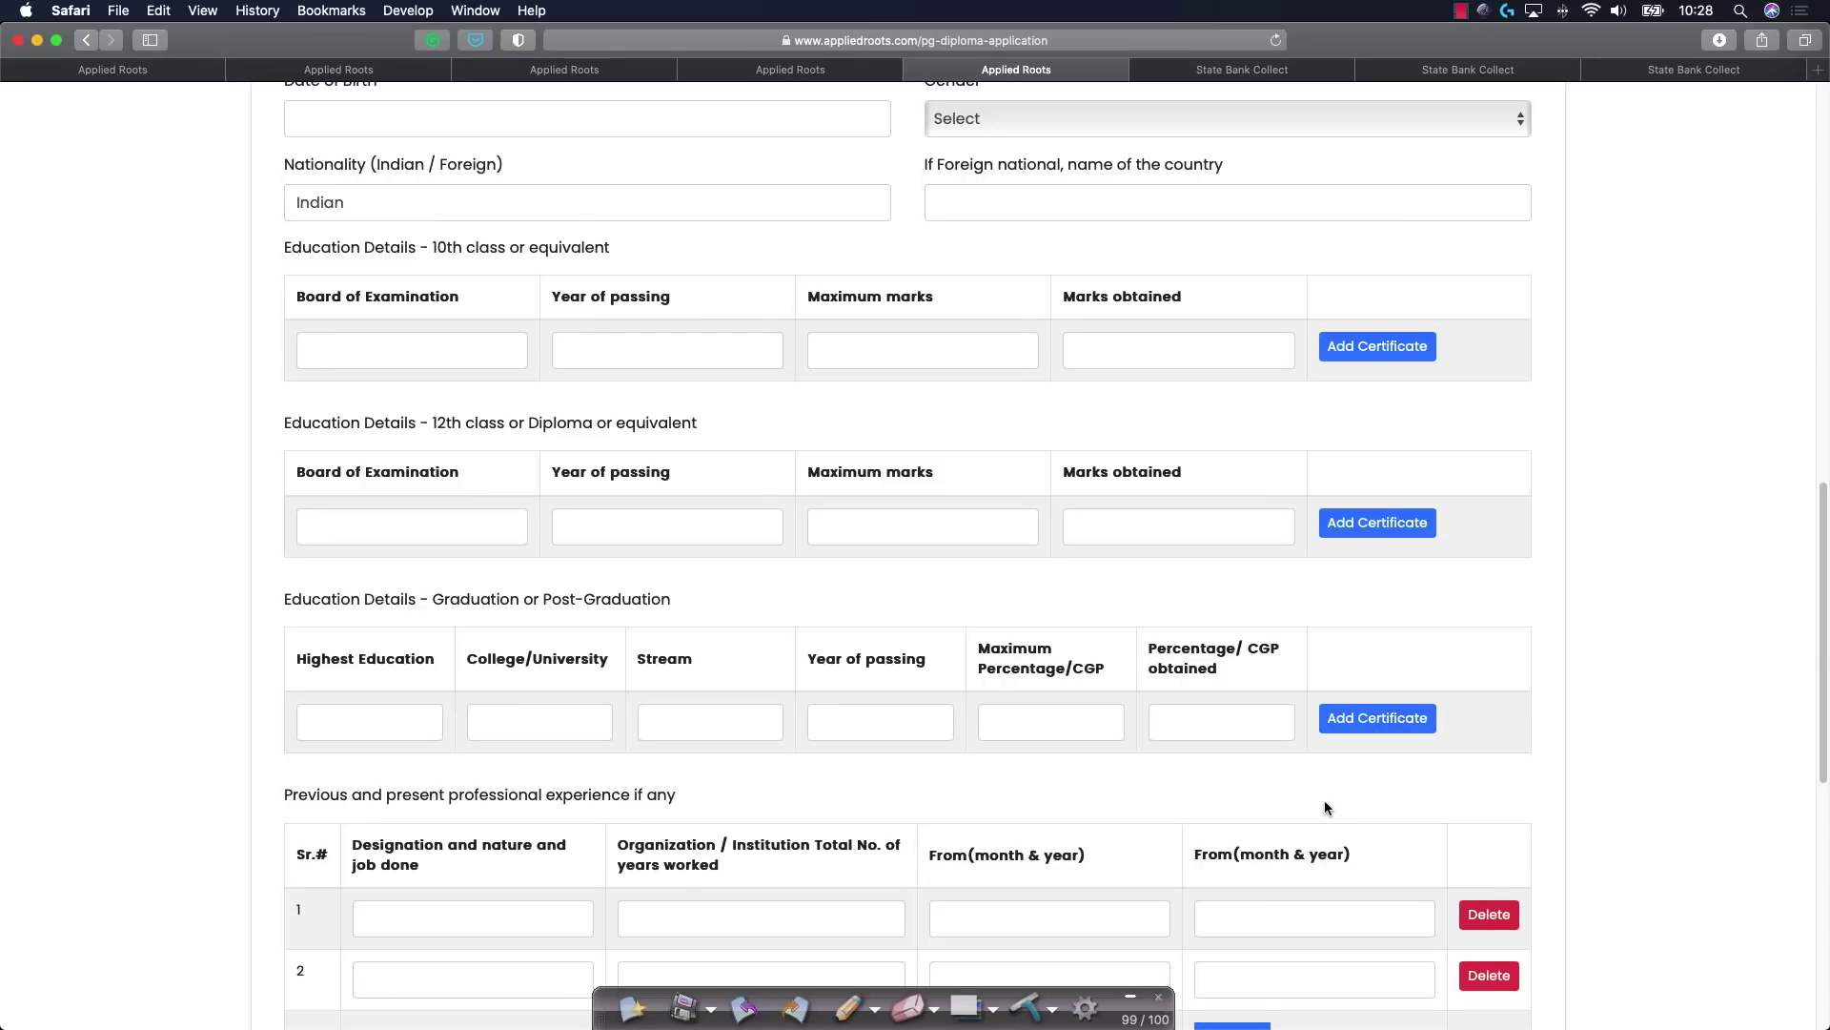
pyautogui.scroll(6, 1325, 803)
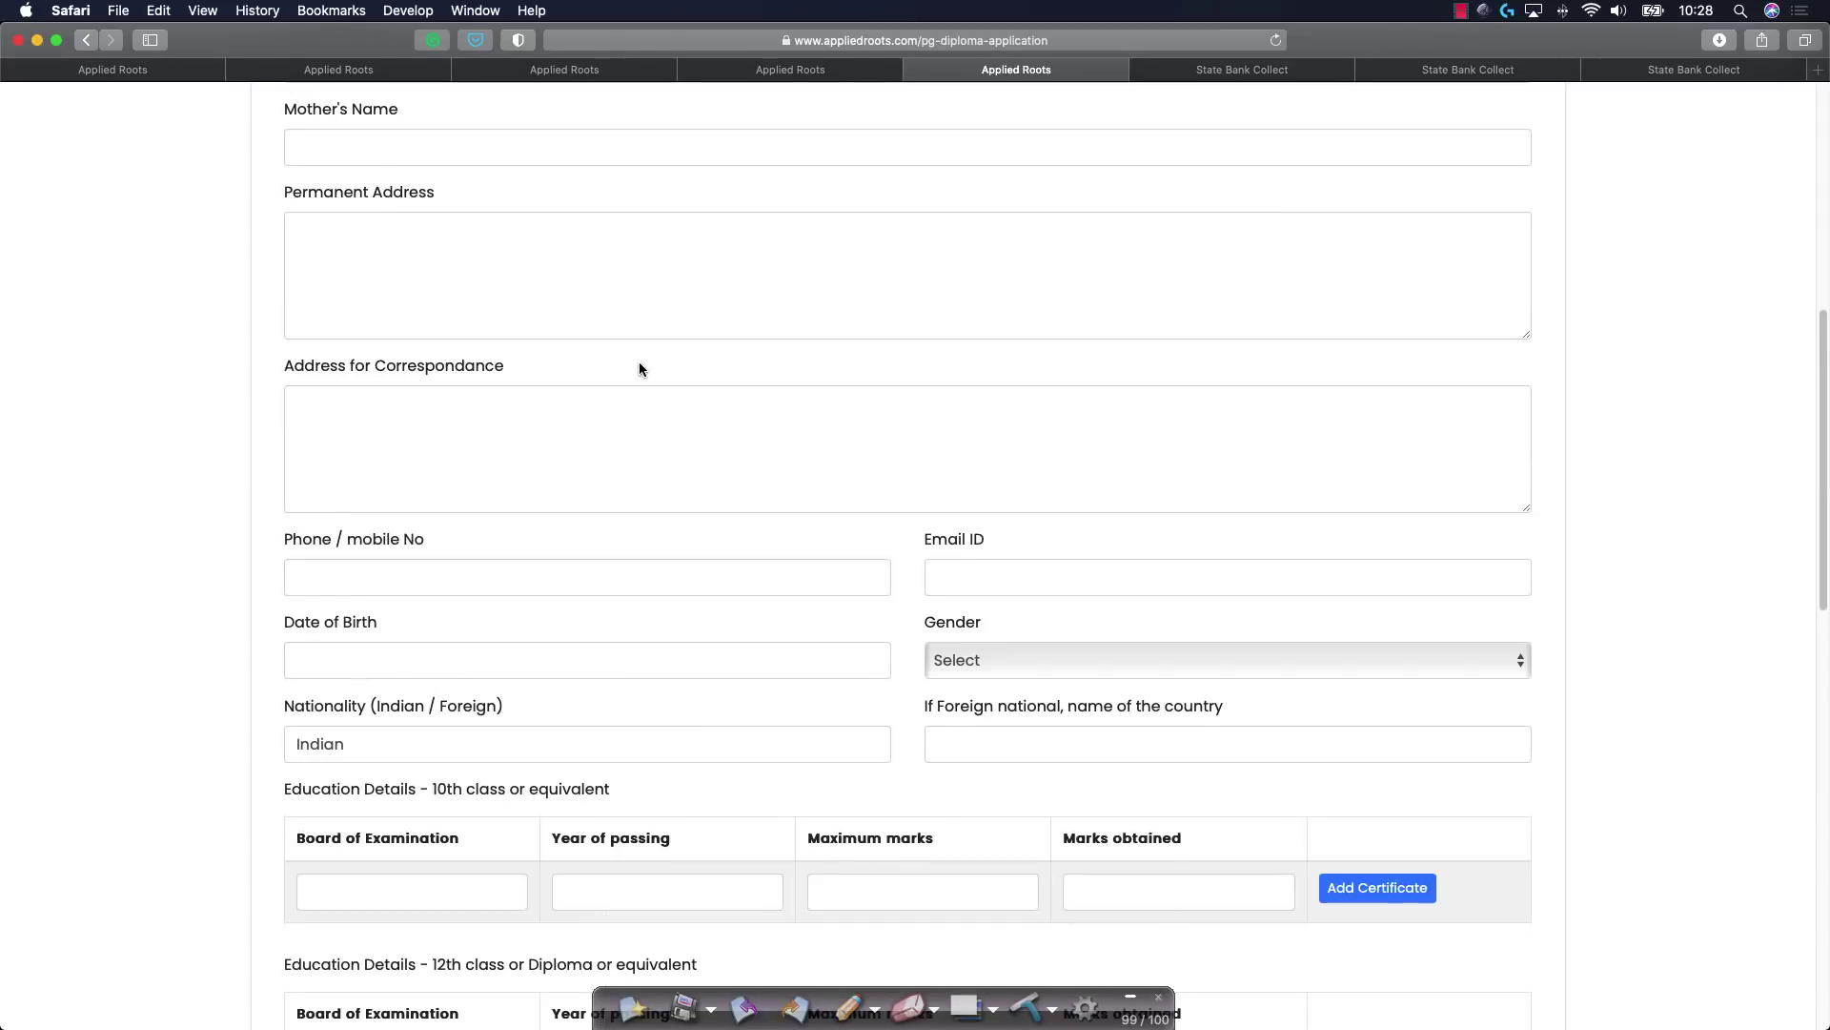
pyautogui.scroll(5, 639, 362)
pyautogui.scroll(-8, 597, 604)
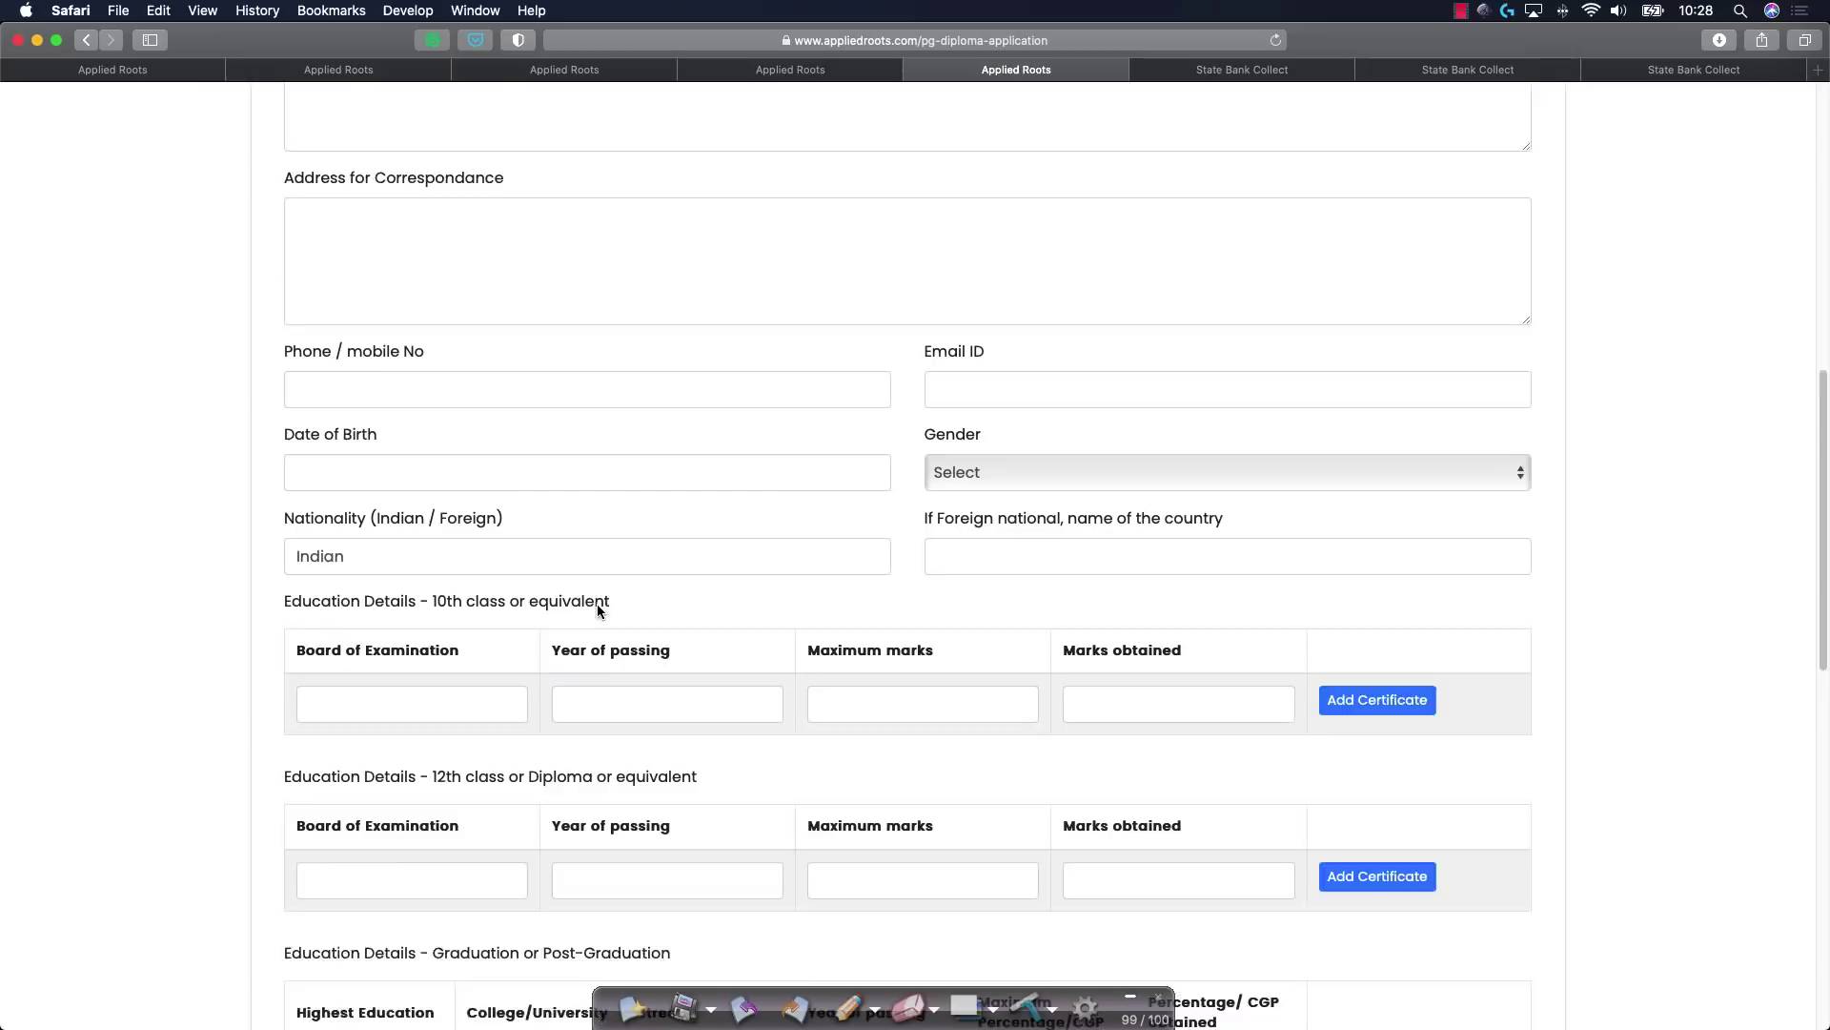
pyautogui.scroll(-3, 1268, 309)
pyautogui.scroll(-6, 1024, 661)
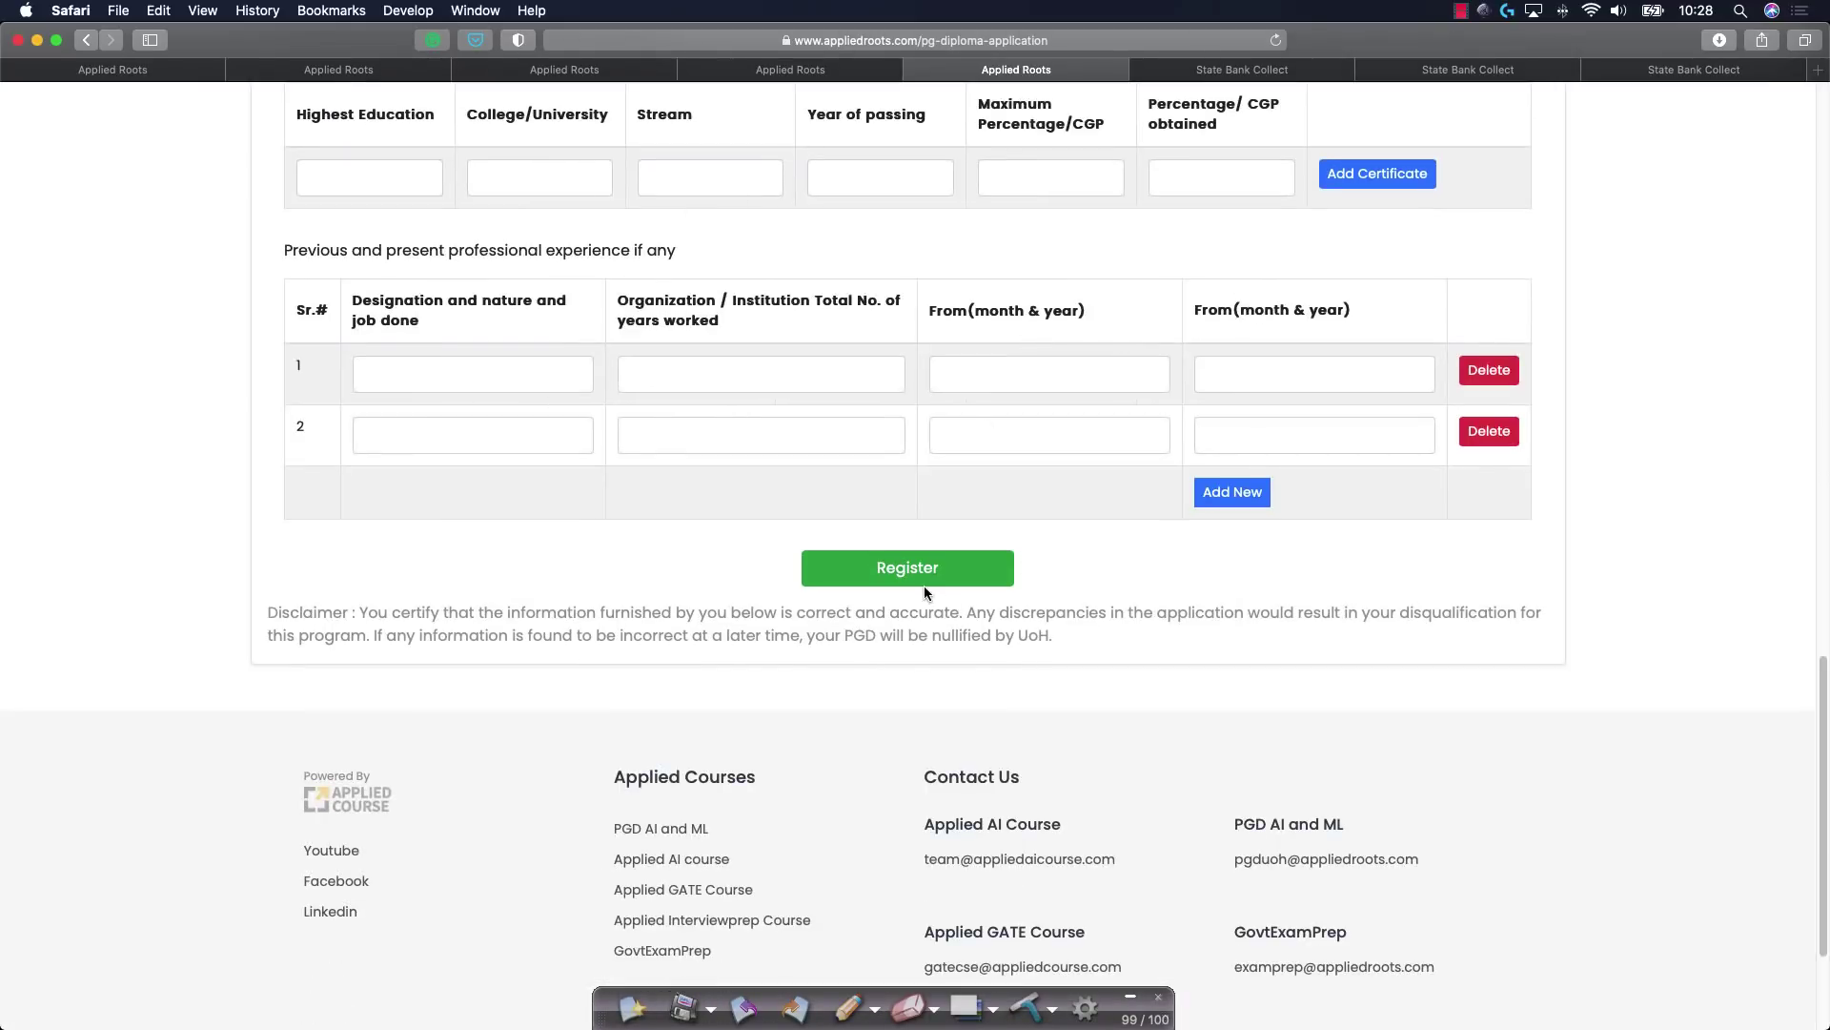
pyautogui.click(1242, 70)
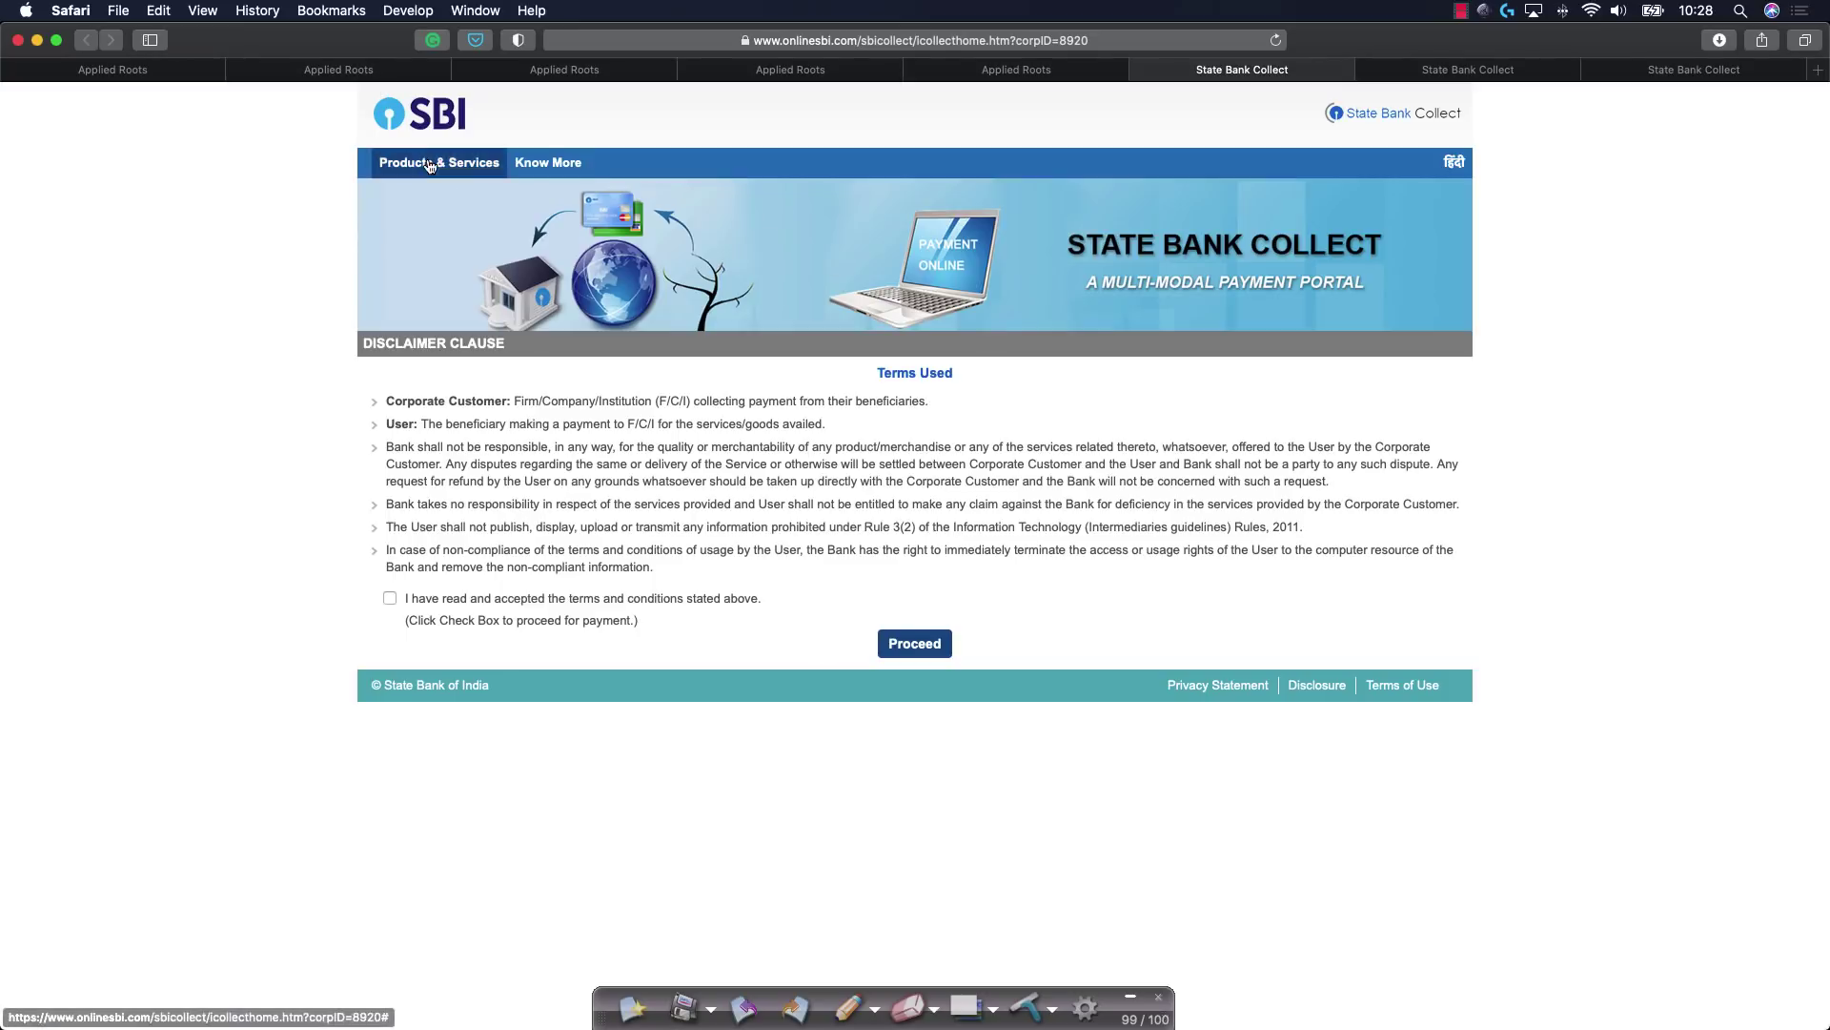
# Step: Tick 'I have read and accepted the terms and conditions stated above'
pyautogui.click(390, 598)
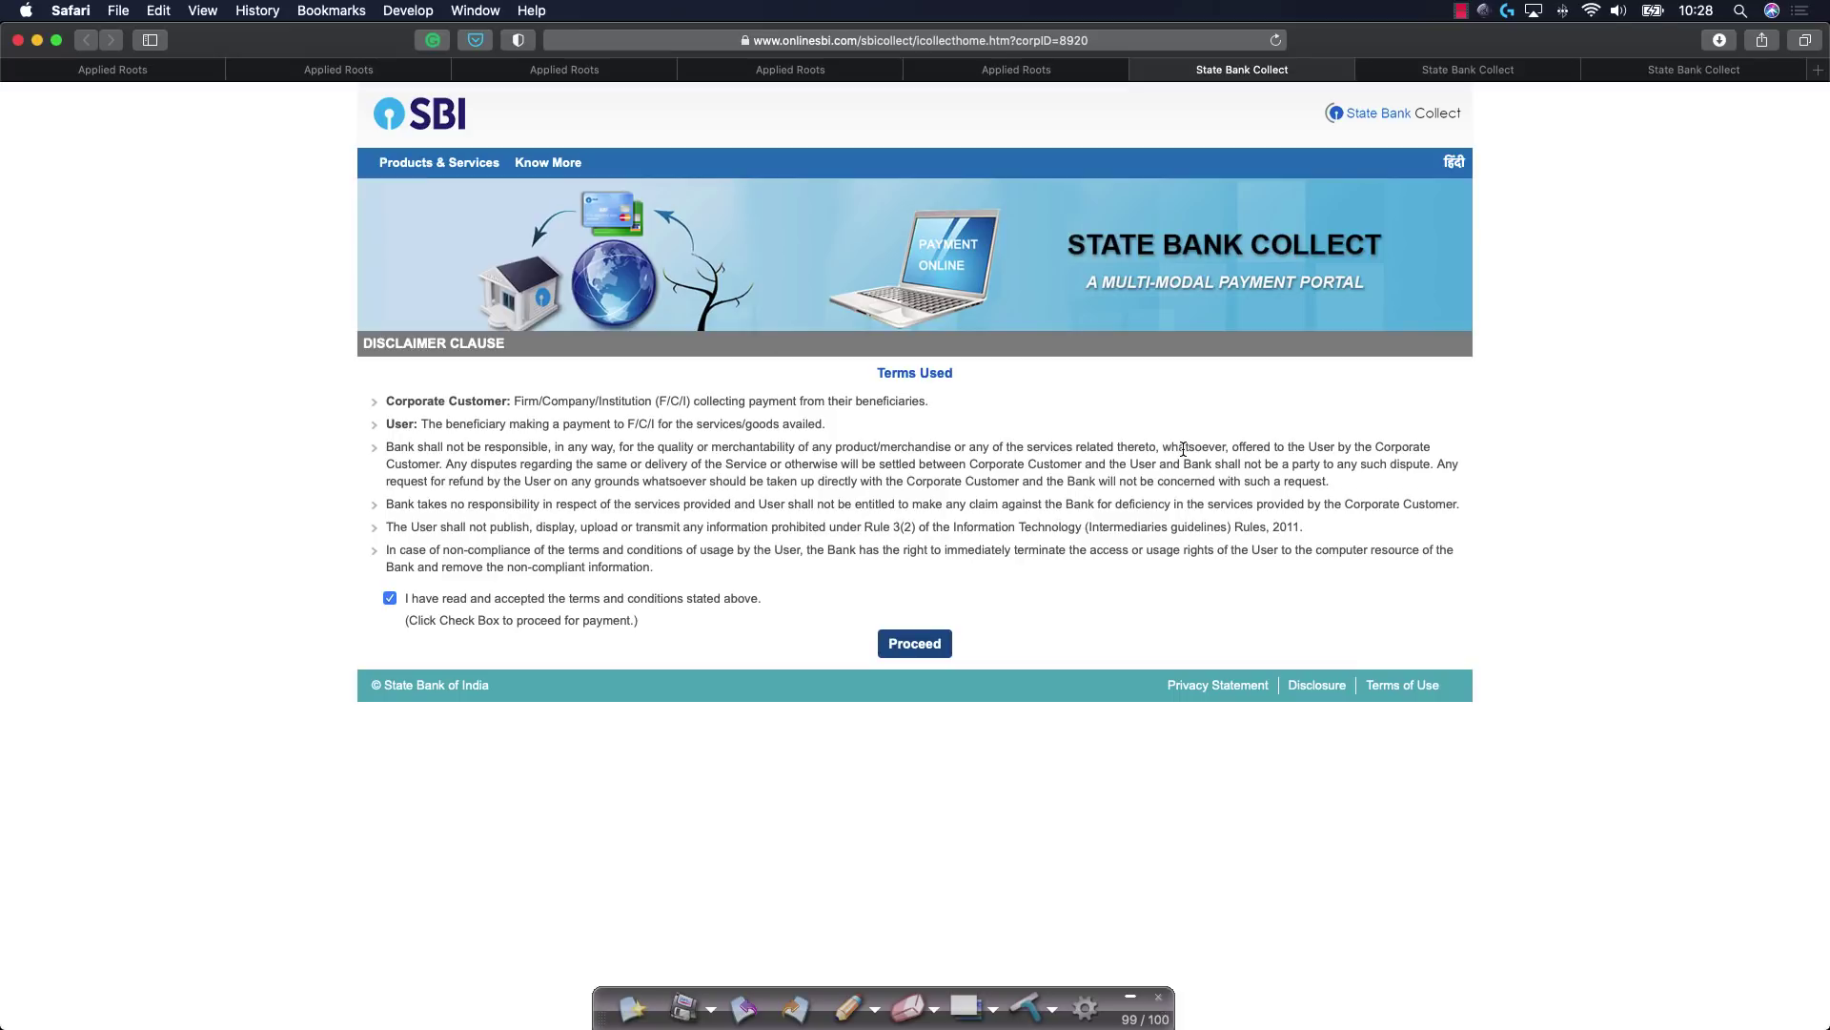
# Step: On the University of Hyderabad payment tab, choose the Distance Education Registration Fee category
pyautogui.click(1441, 72)
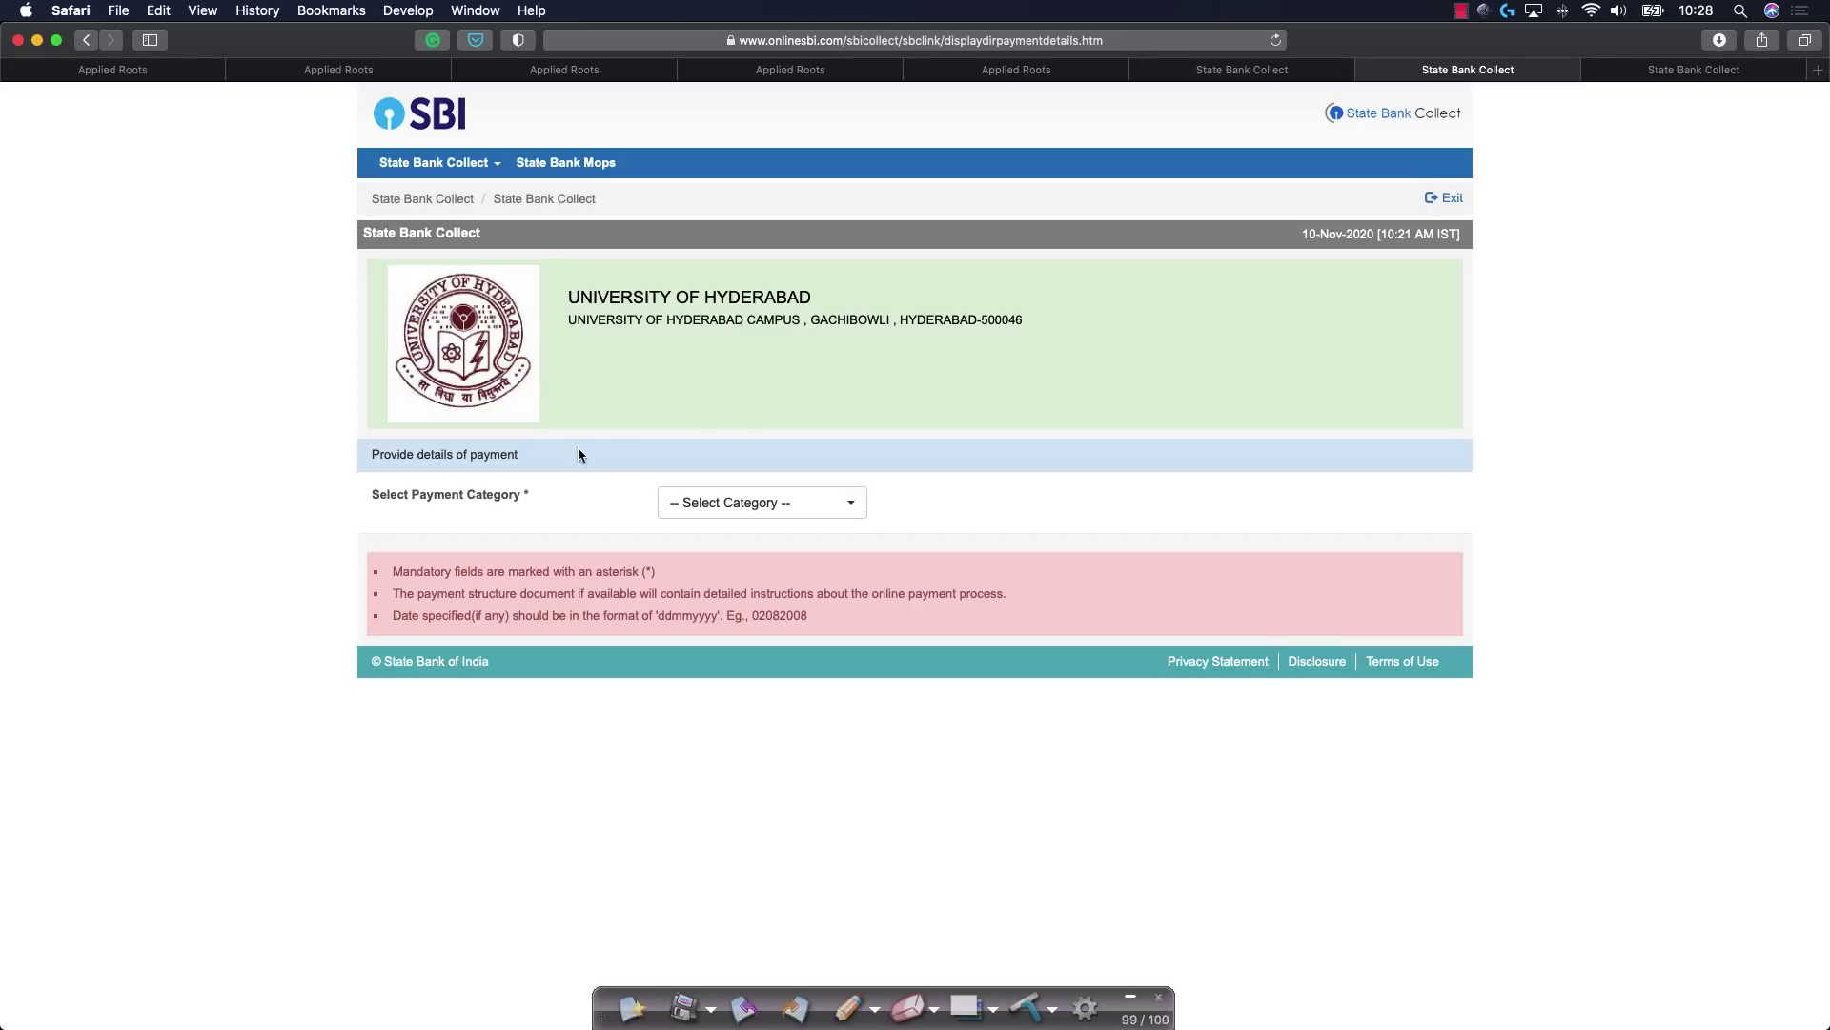
pyautogui.click(825, 512)
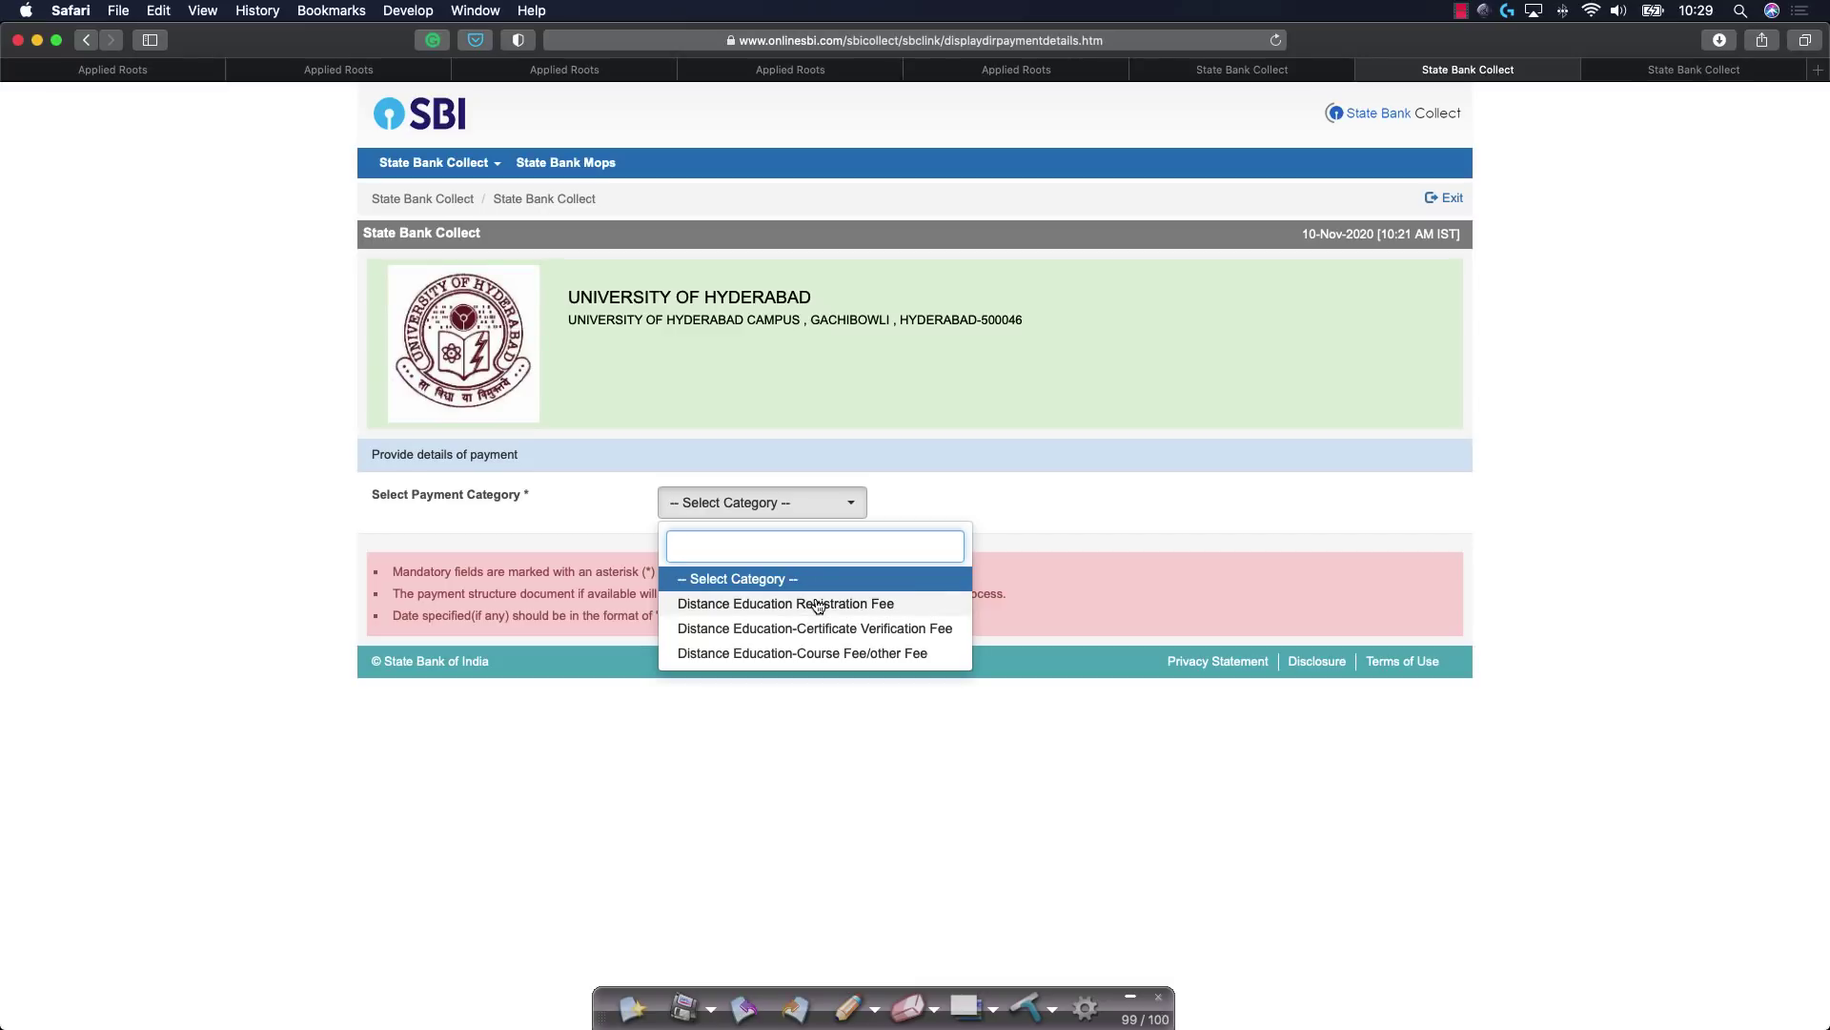
pyautogui.click(700, 610)
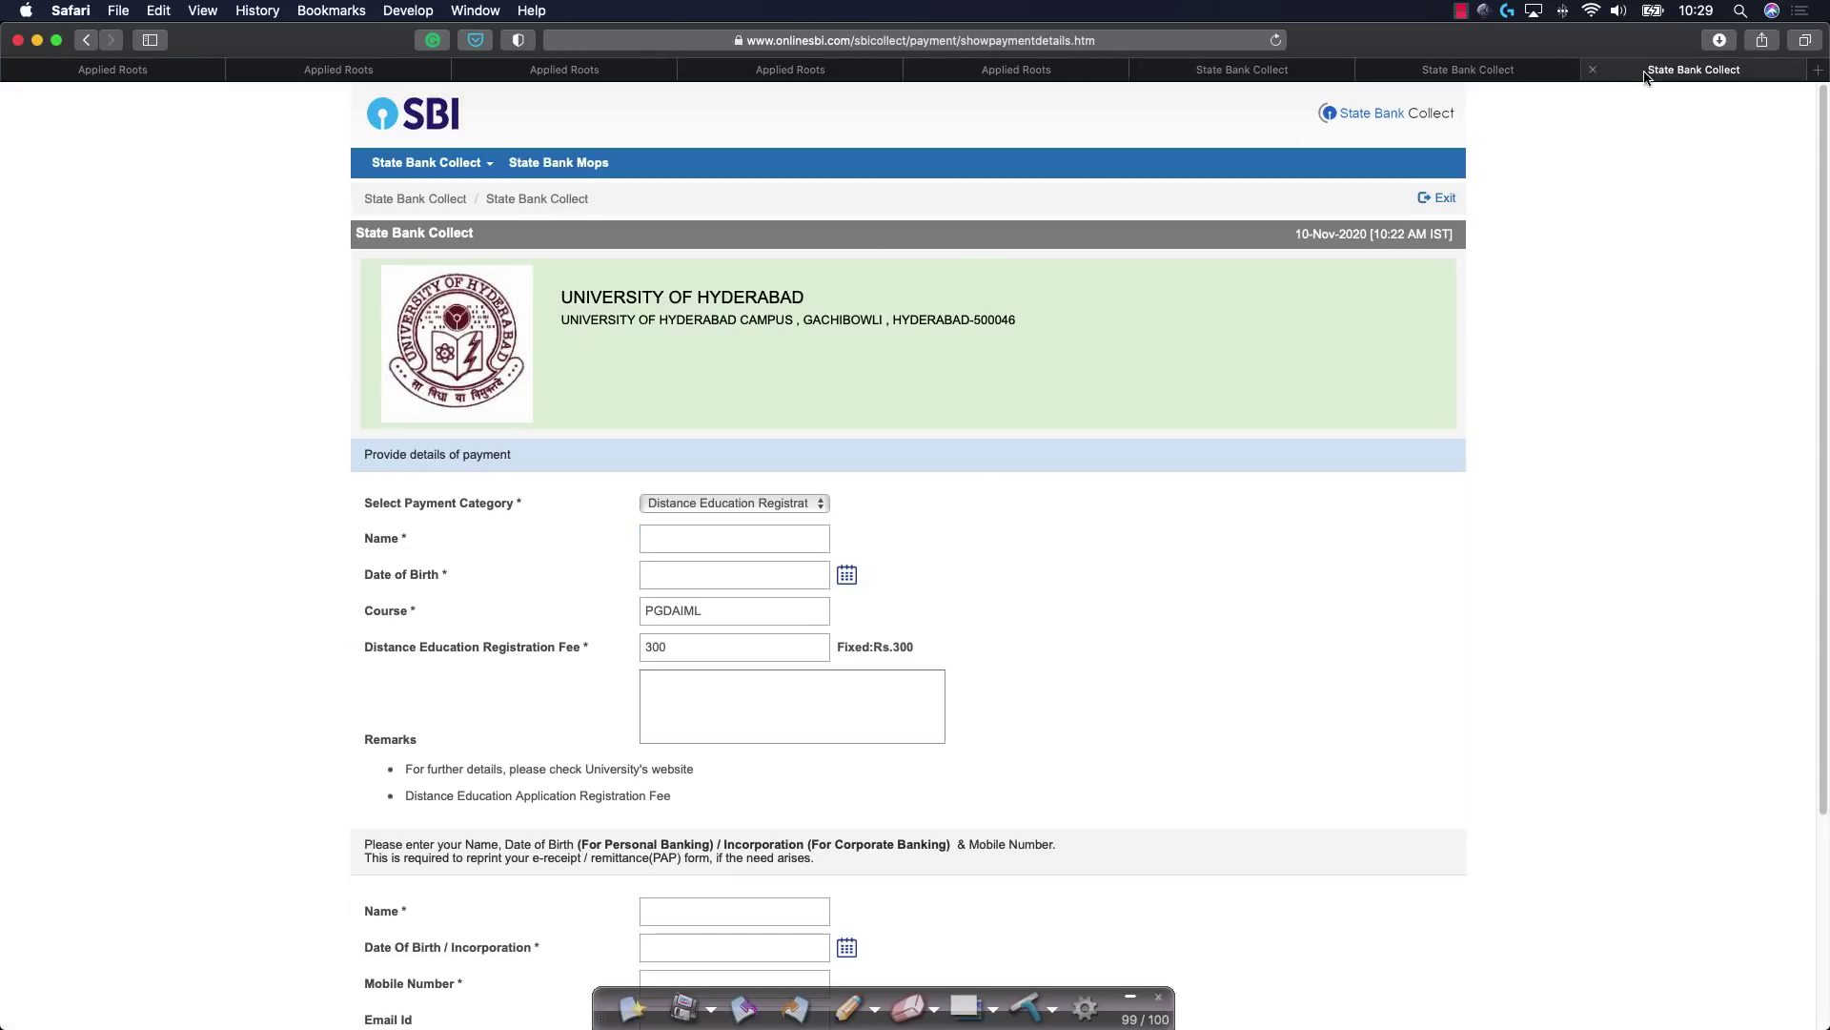
pyautogui.scroll(-3, 600, 739)
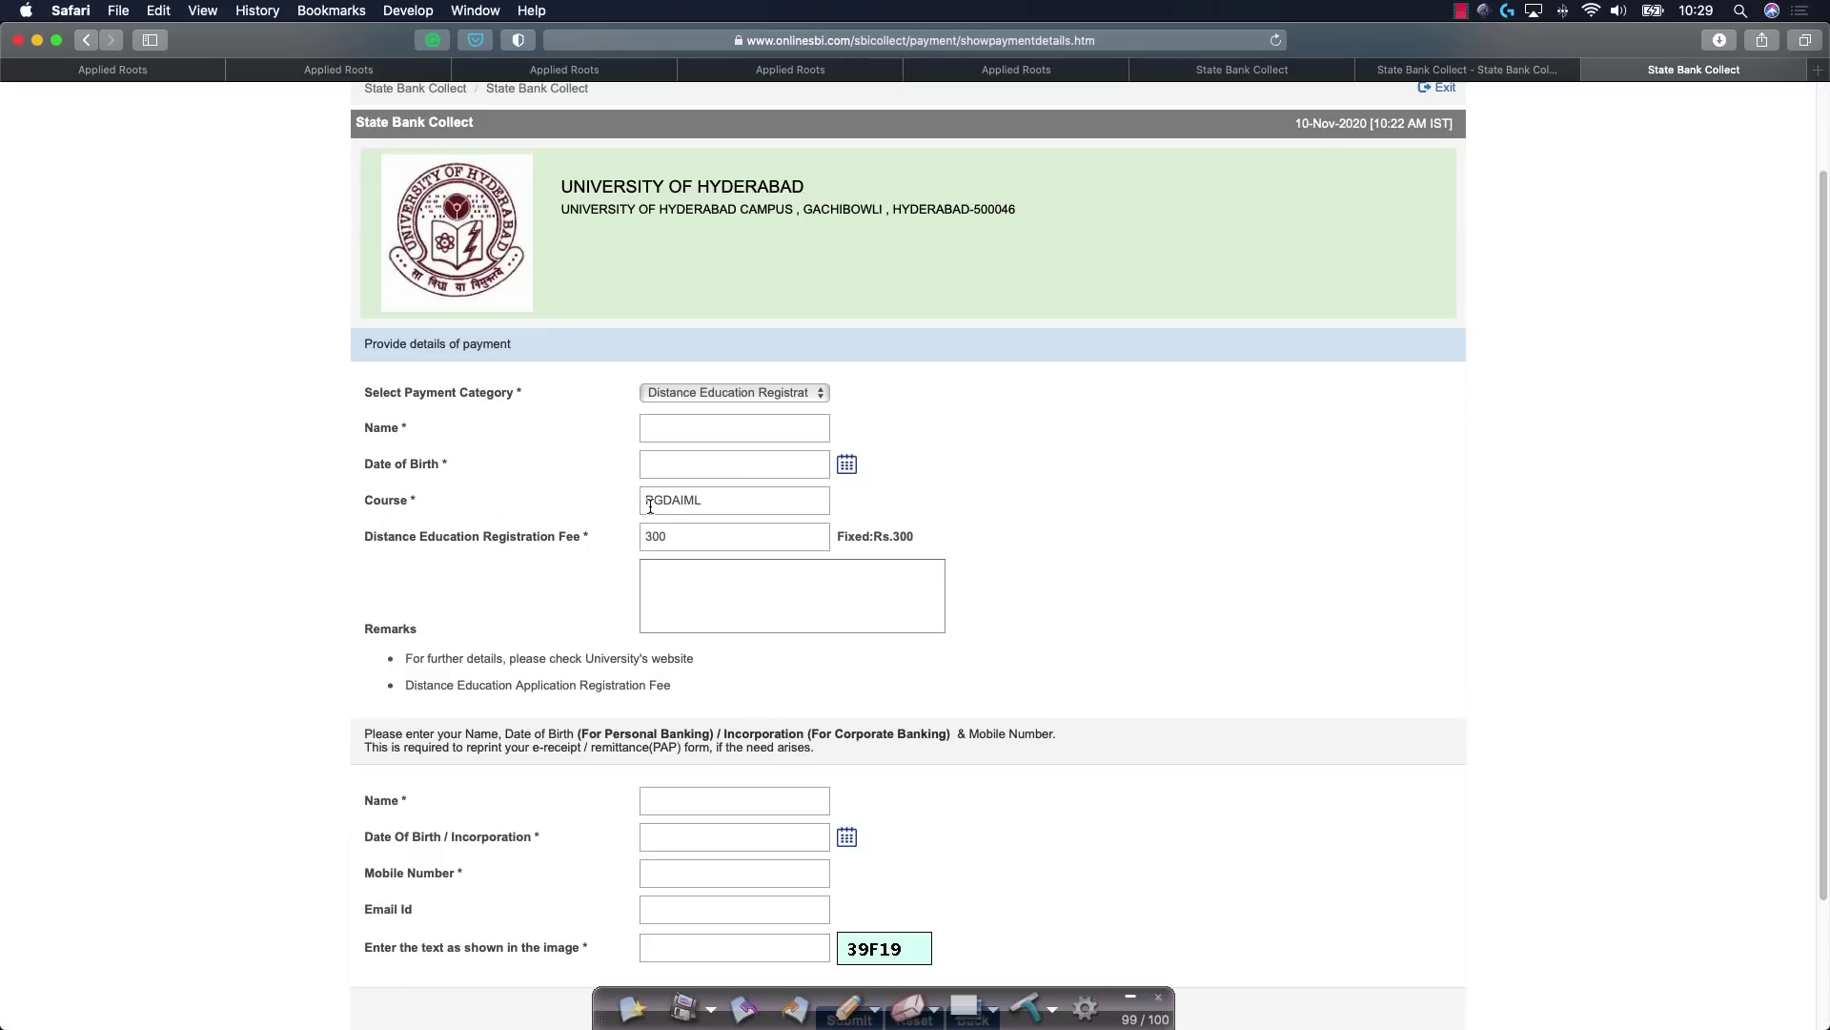
# Step: Handwrite PGDAIML, draw an arrow to the Course field, and circle the 300 fee
pyautogui.click(848, 1005)
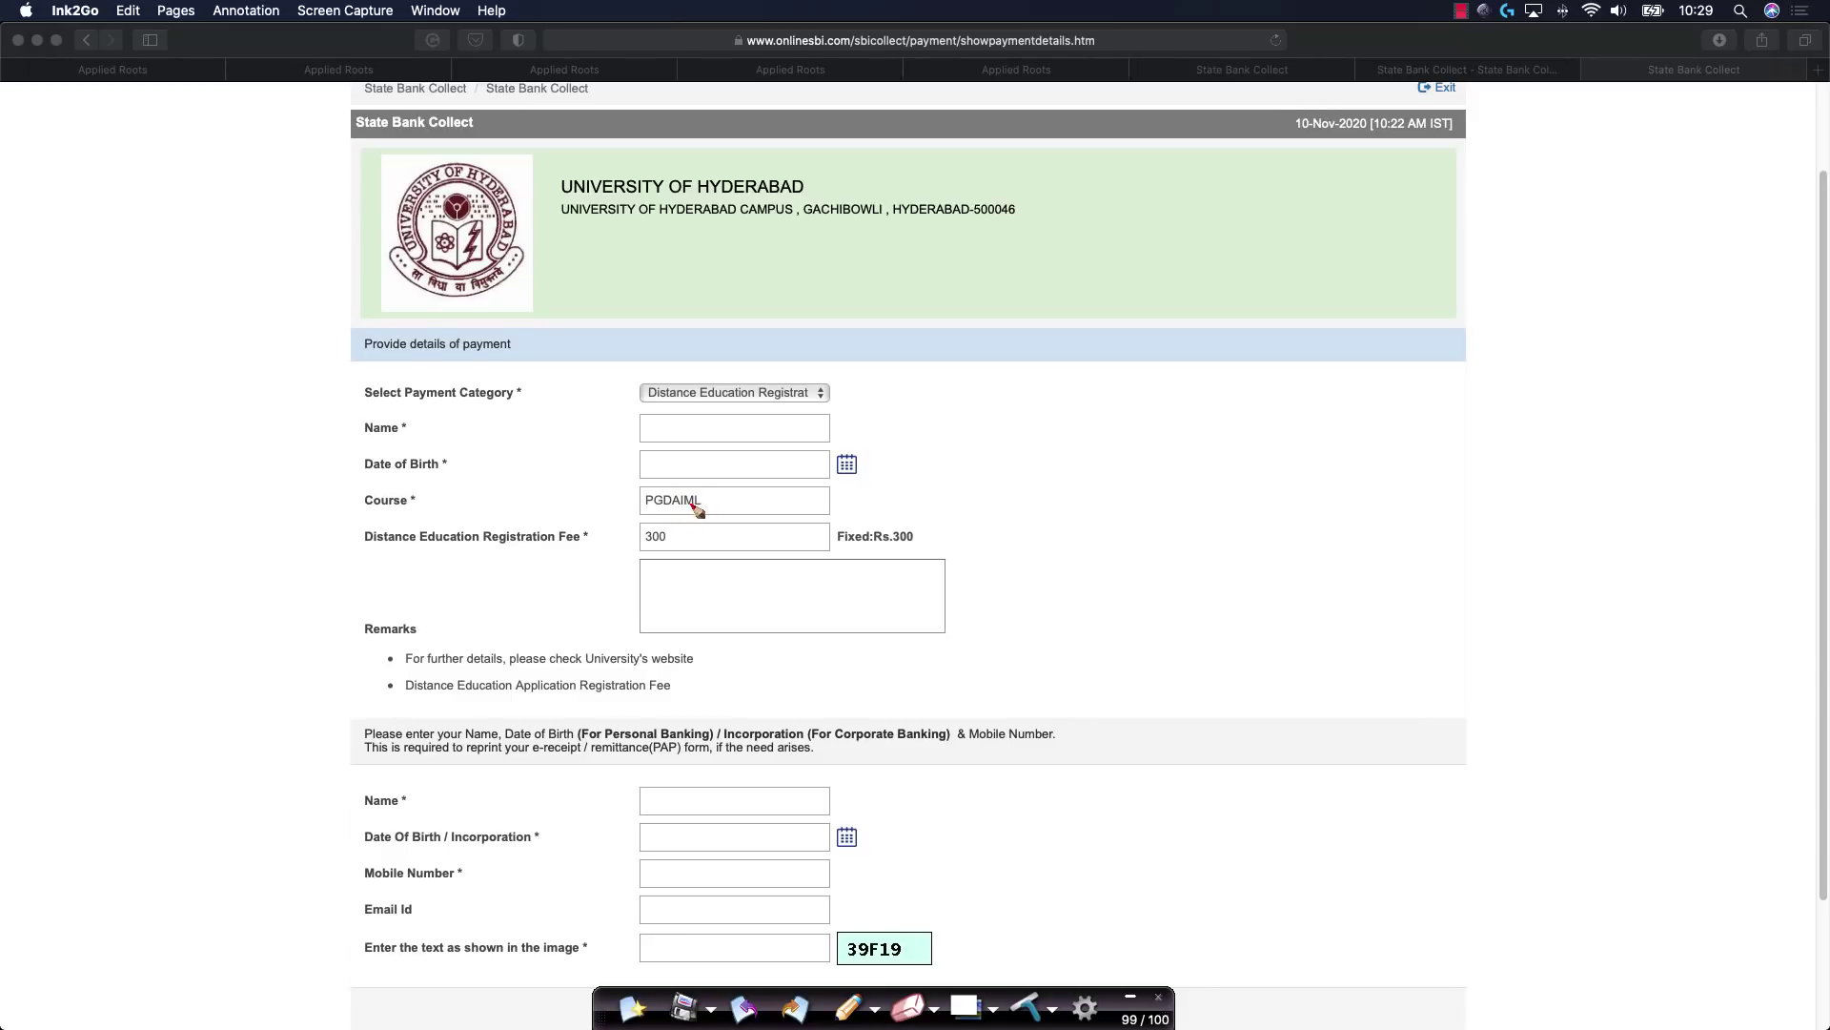
pyautogui.moveTo(996, 465); pyautogui.dragTo(1171, 490)
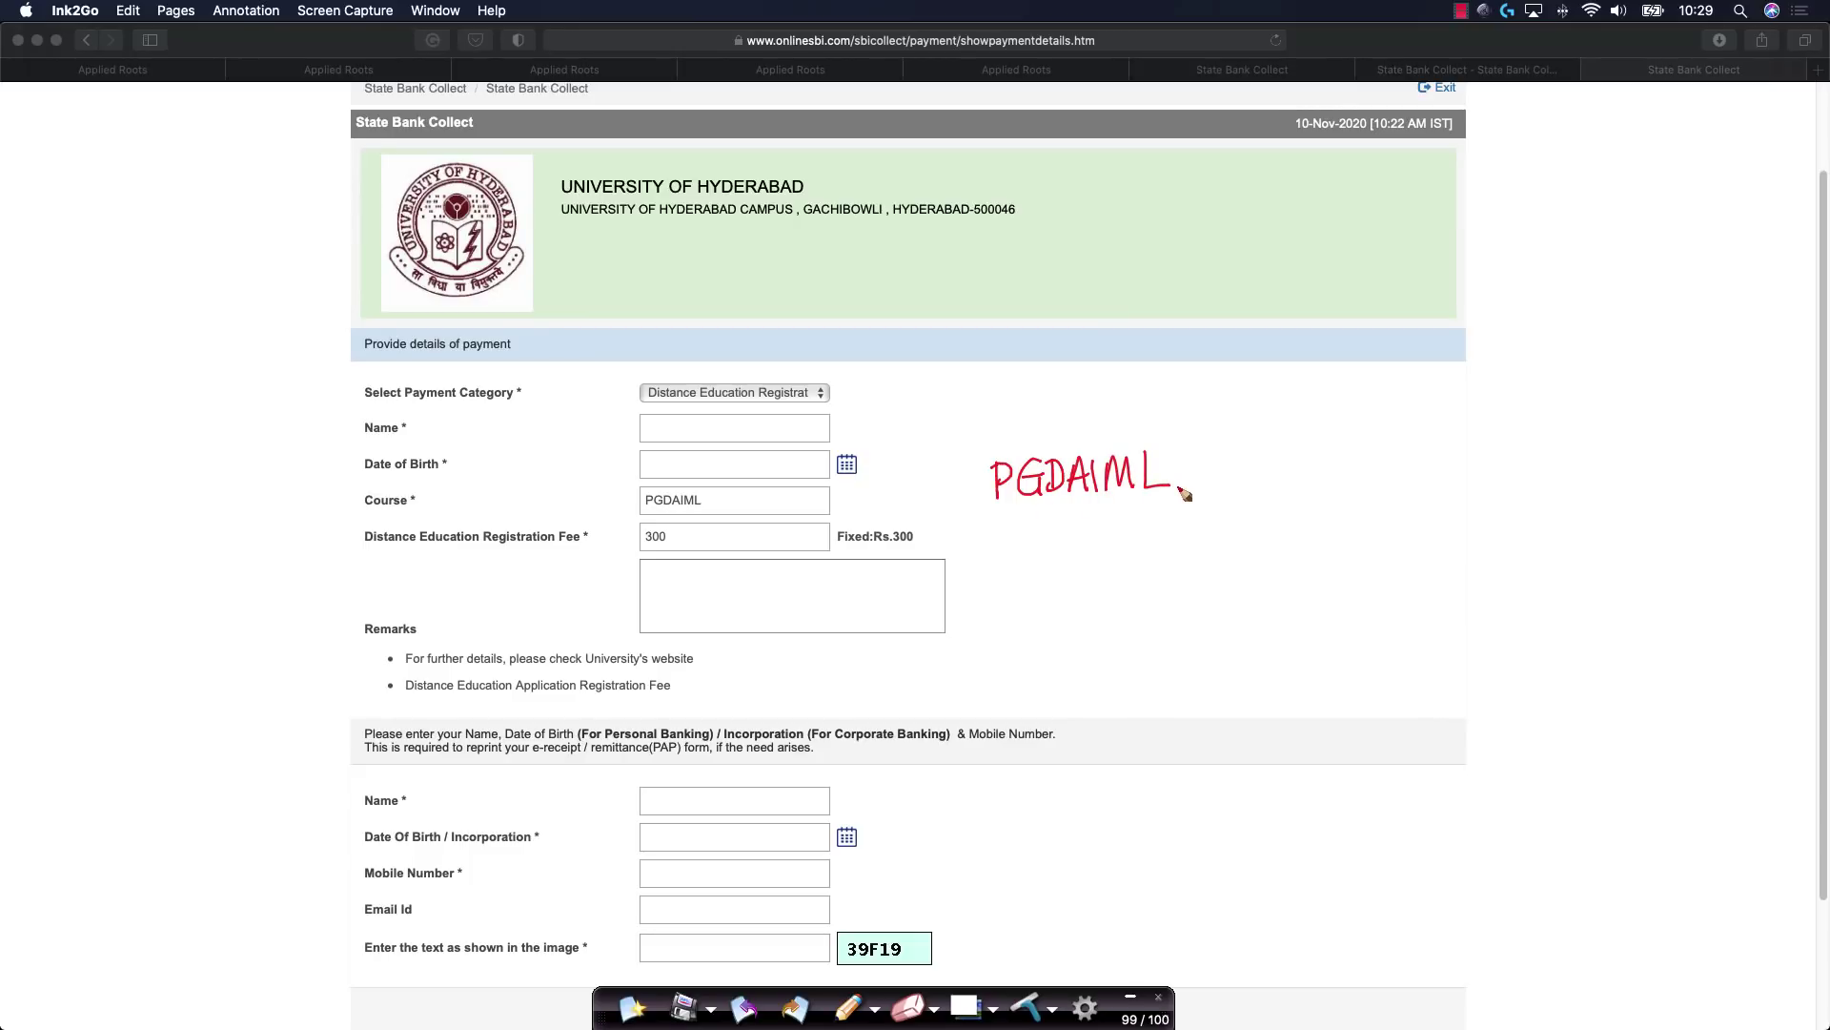
pyautogui.moveTo(430, 501)
pyautogui.mouseDown()
pyautogui.moveTo(696, 487)
pyautogui.moveTo(648, 510)
pyautogui.moveTo(746, 473)
pyautogui.mouseUp()
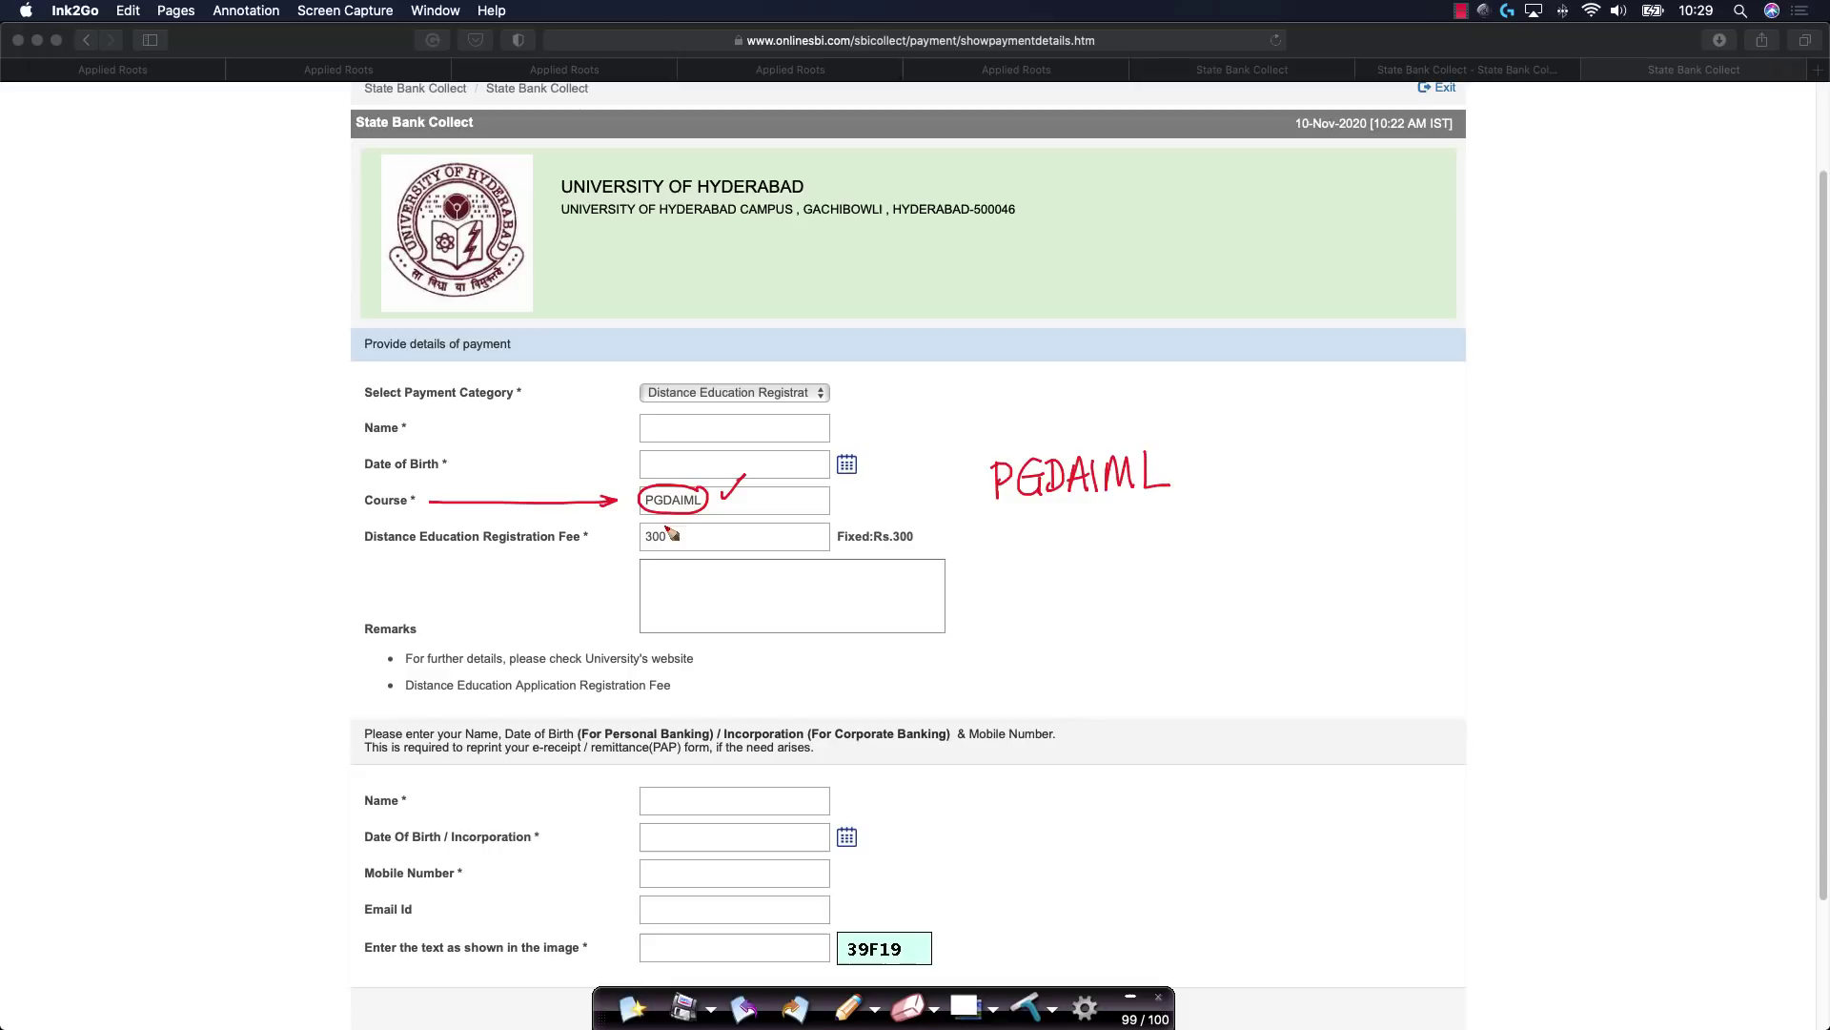
pyautogui.moveTo(674, 528)
pyautogui.mouseDown()
pyautogui.moveTo(666, 560)
pyautogui.moveTo(662, 523)
pyautogui.moveTo(715, 514)
pyautogui.mouseUp()
# Step: Wipe the ink, return control to the web page, and scroll through the payment form fields
pyautogui.click(637, 1009)
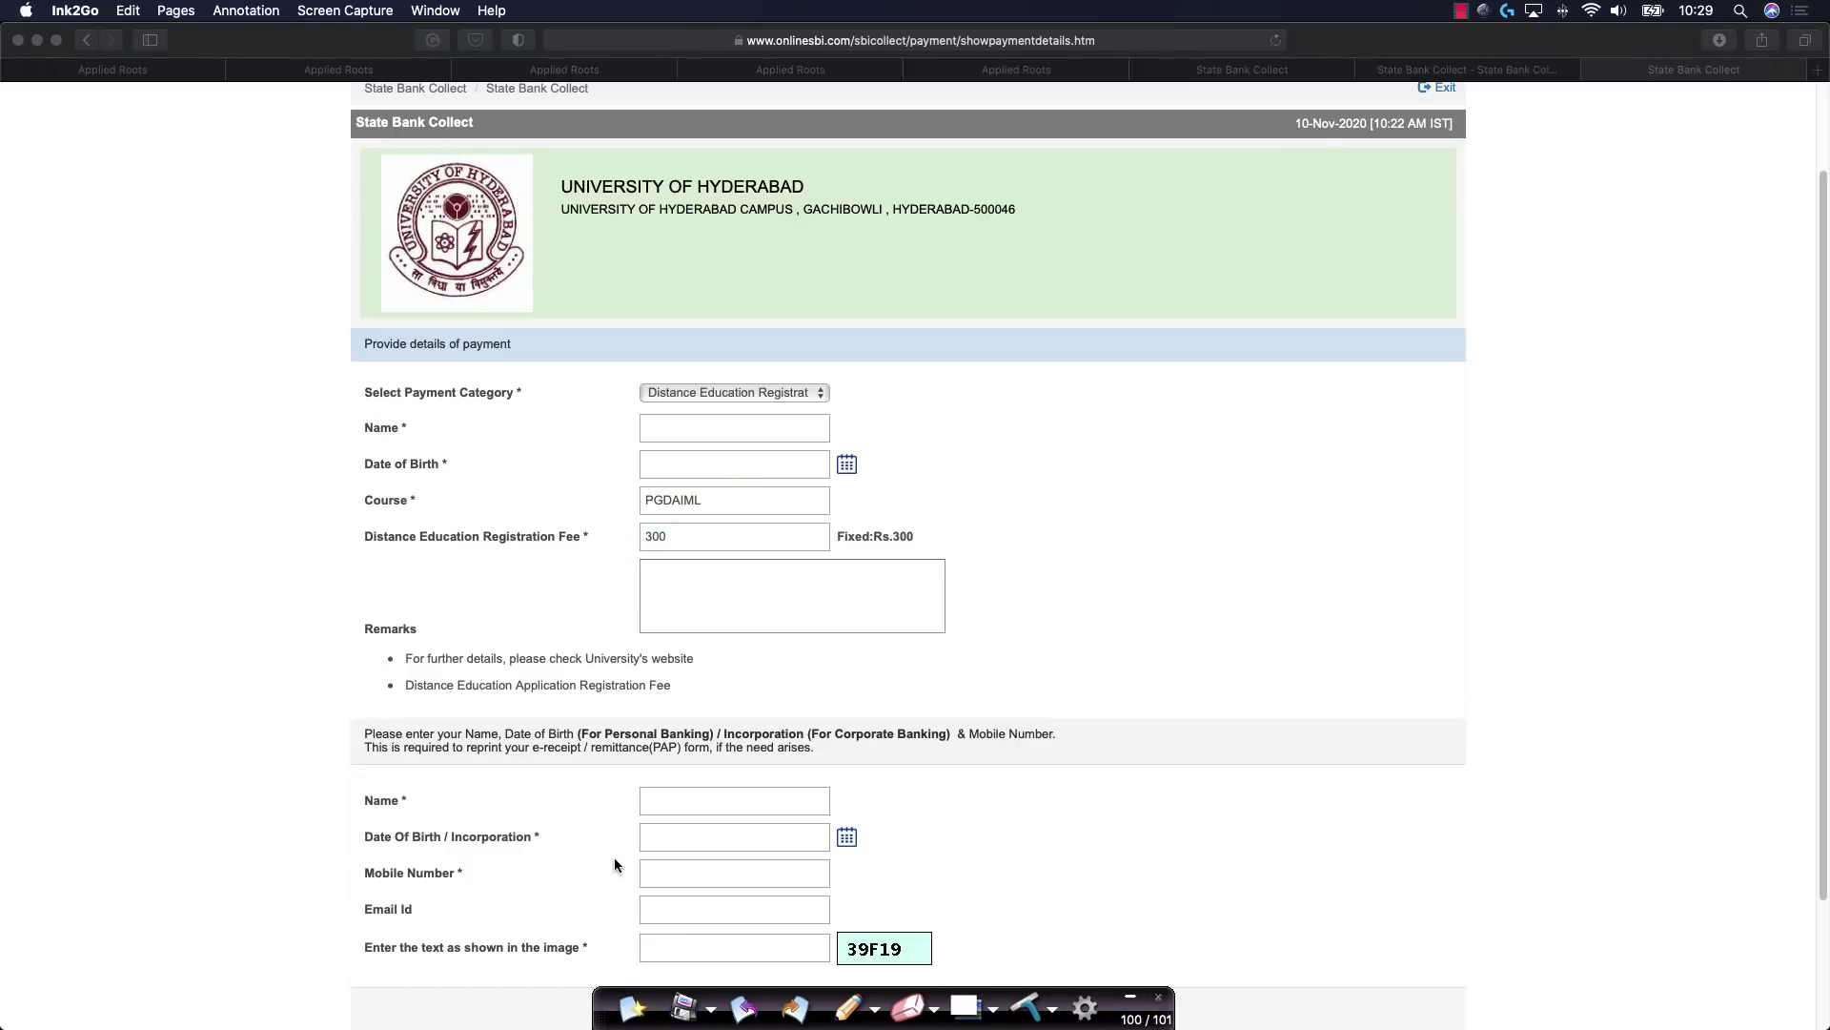
pyautogui.scroll(-3, 615, 830)
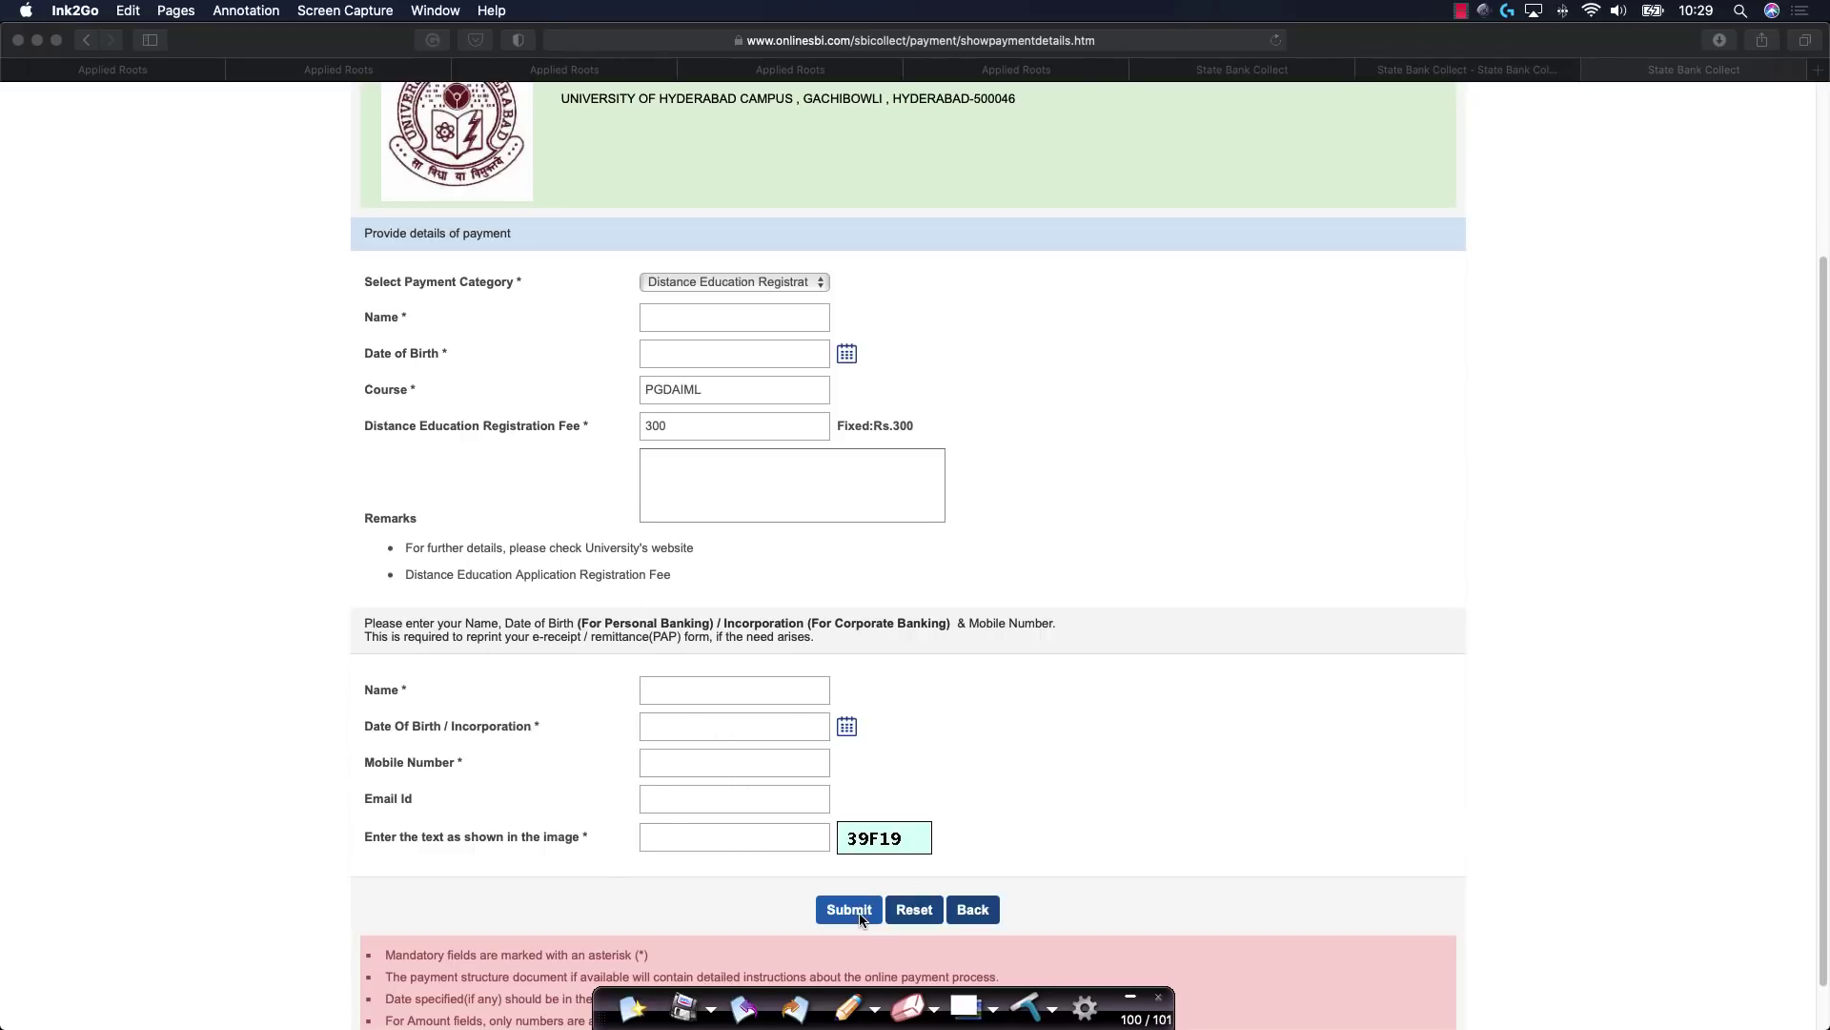
pyautogui.click(1048, 758)
pyautogui.scroll(3, 1049, 758)
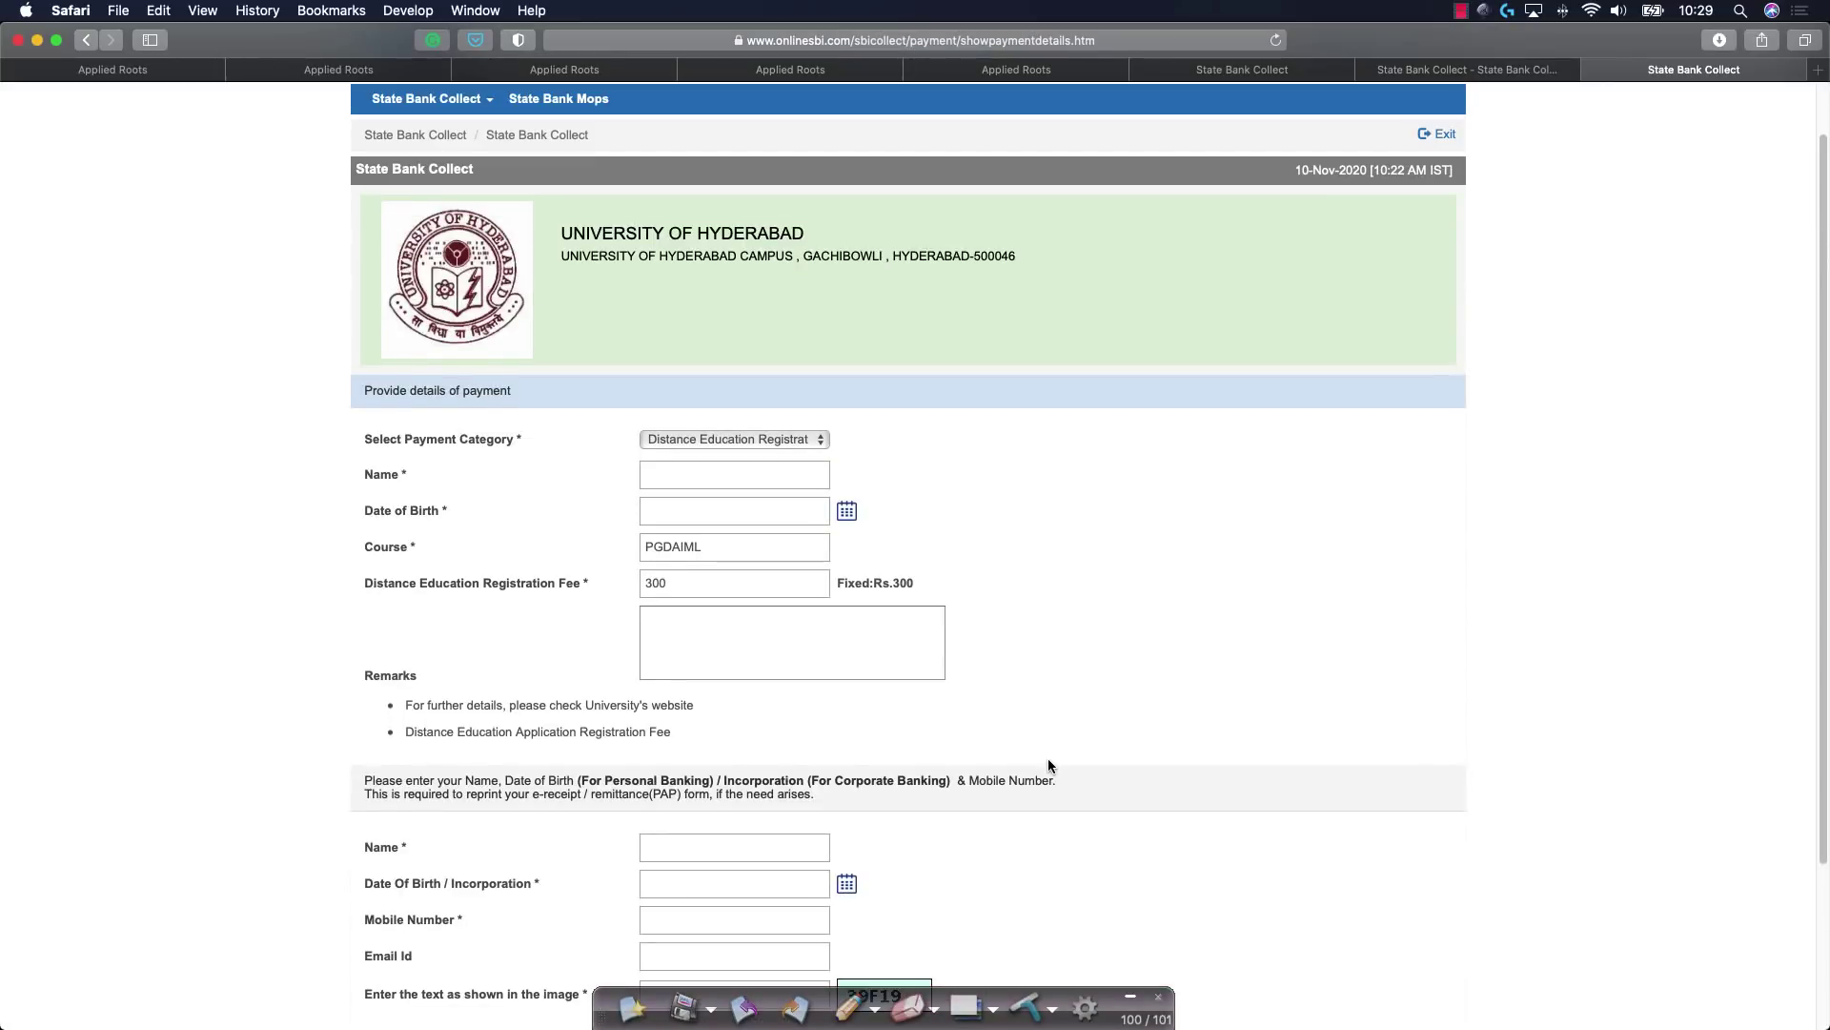
pyautogui.scroll(2, 1049, 758)
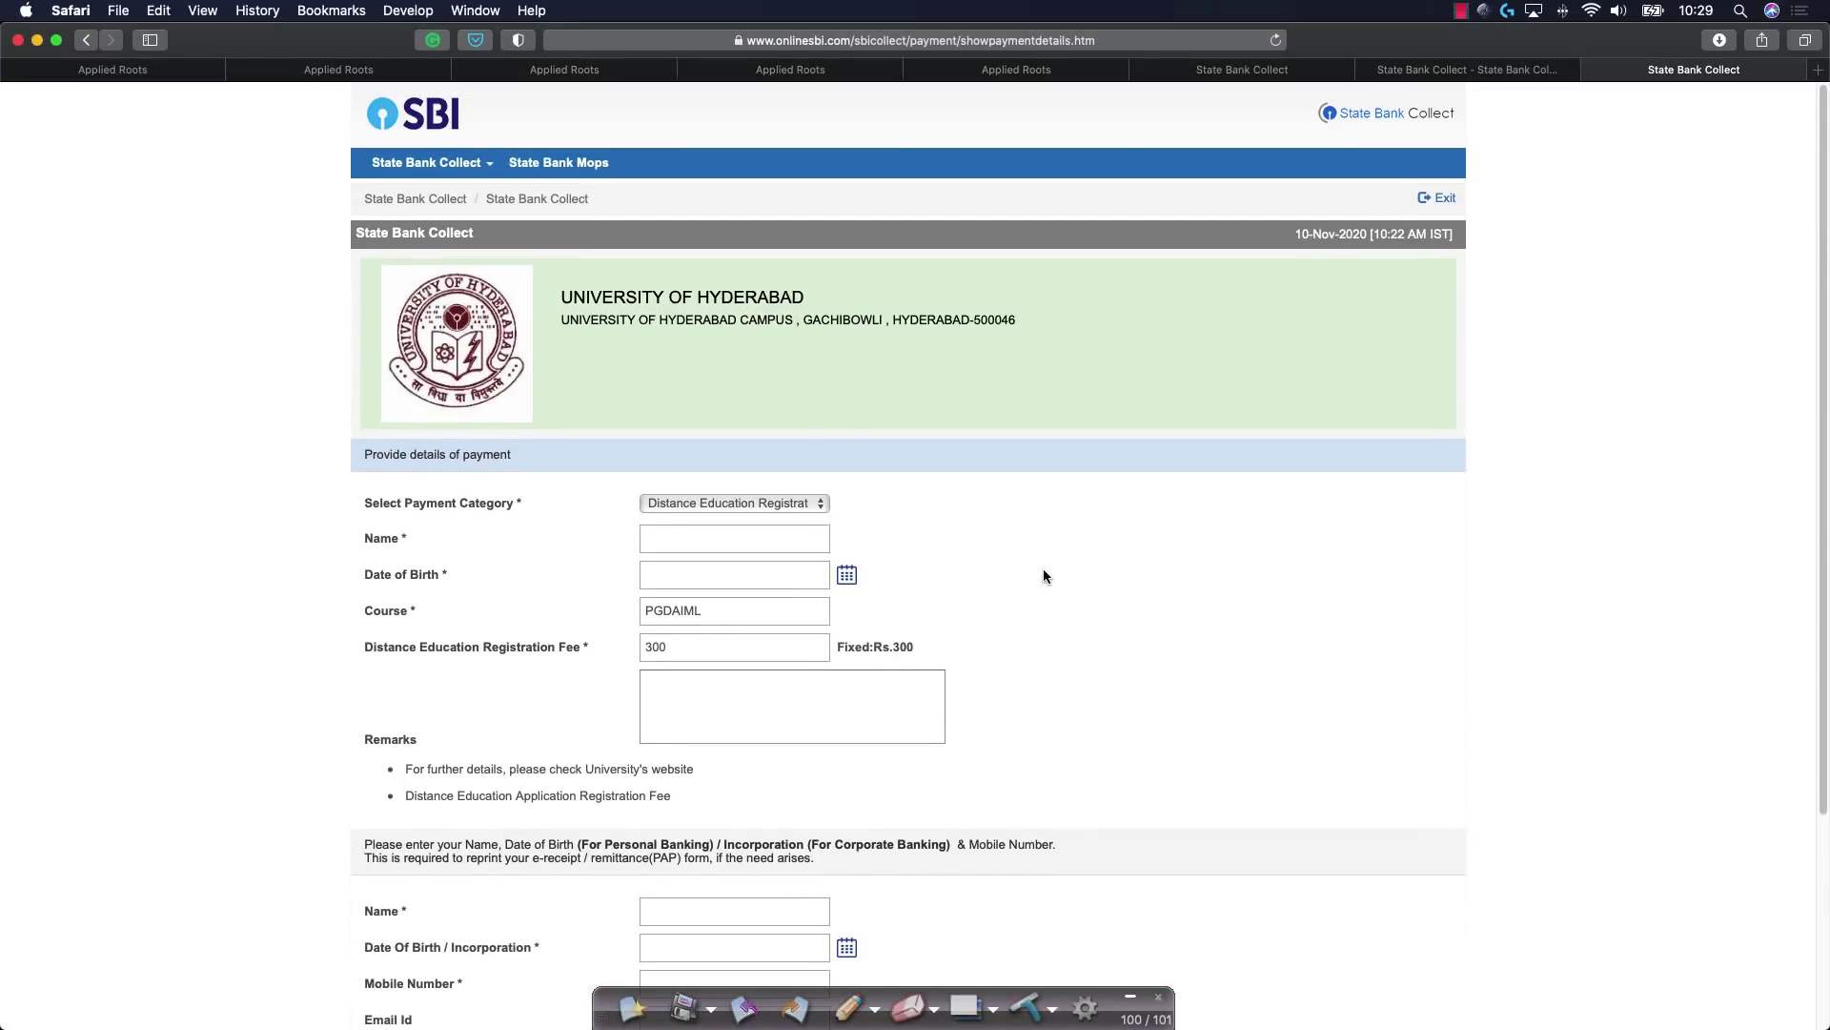
pyautogui.scroll(-5, 1041, 570)
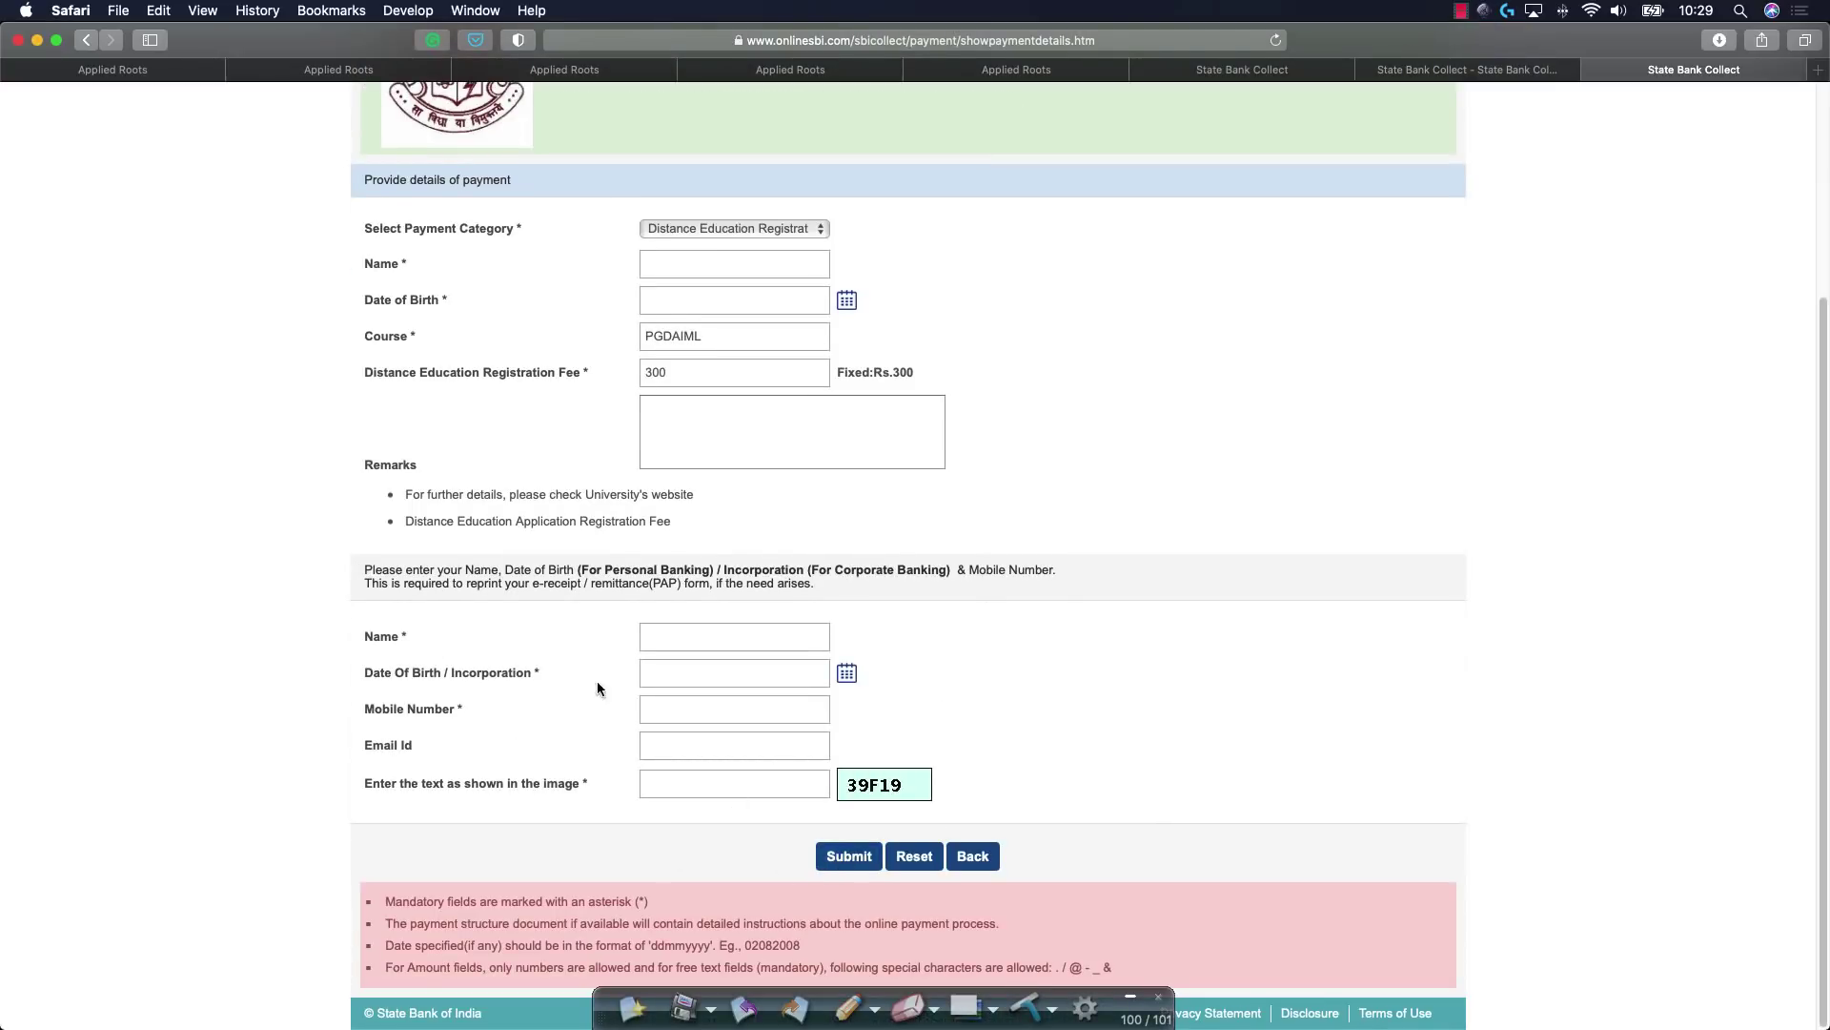
pyautogui.scroll(5, 1139, 610)
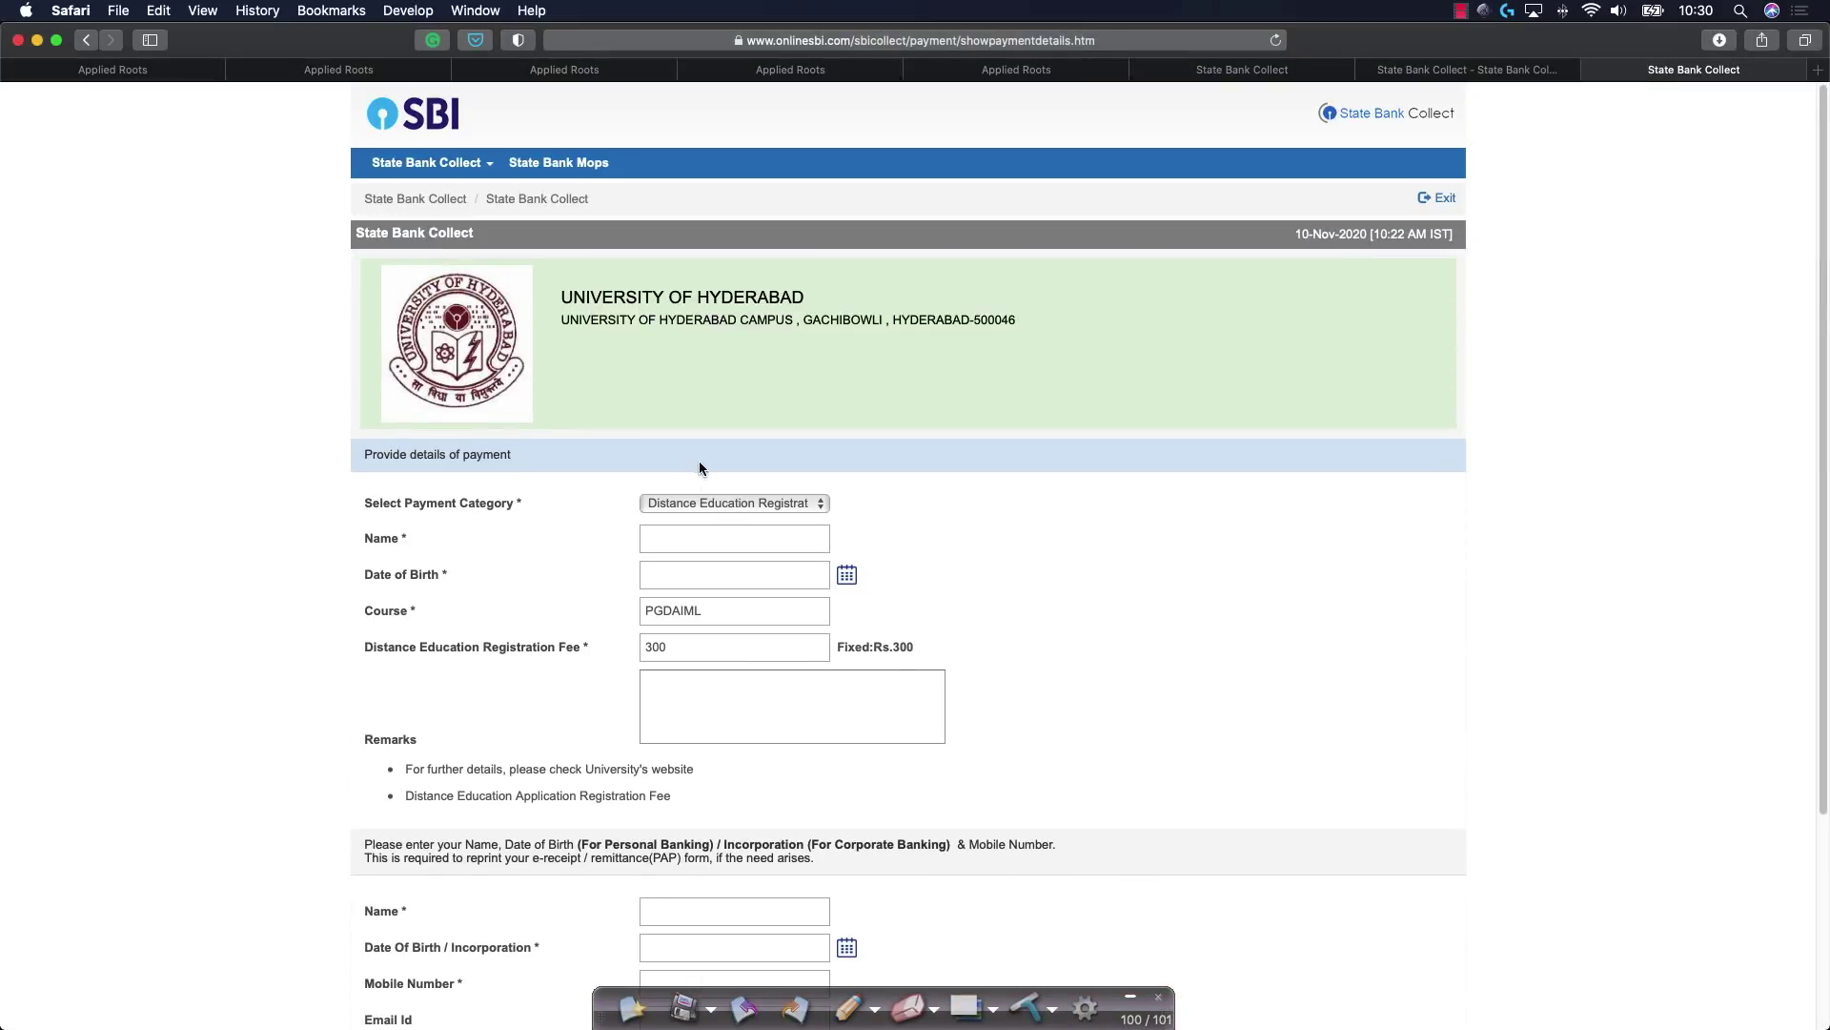
pyautogui.scroll(-5, 1003, 855)
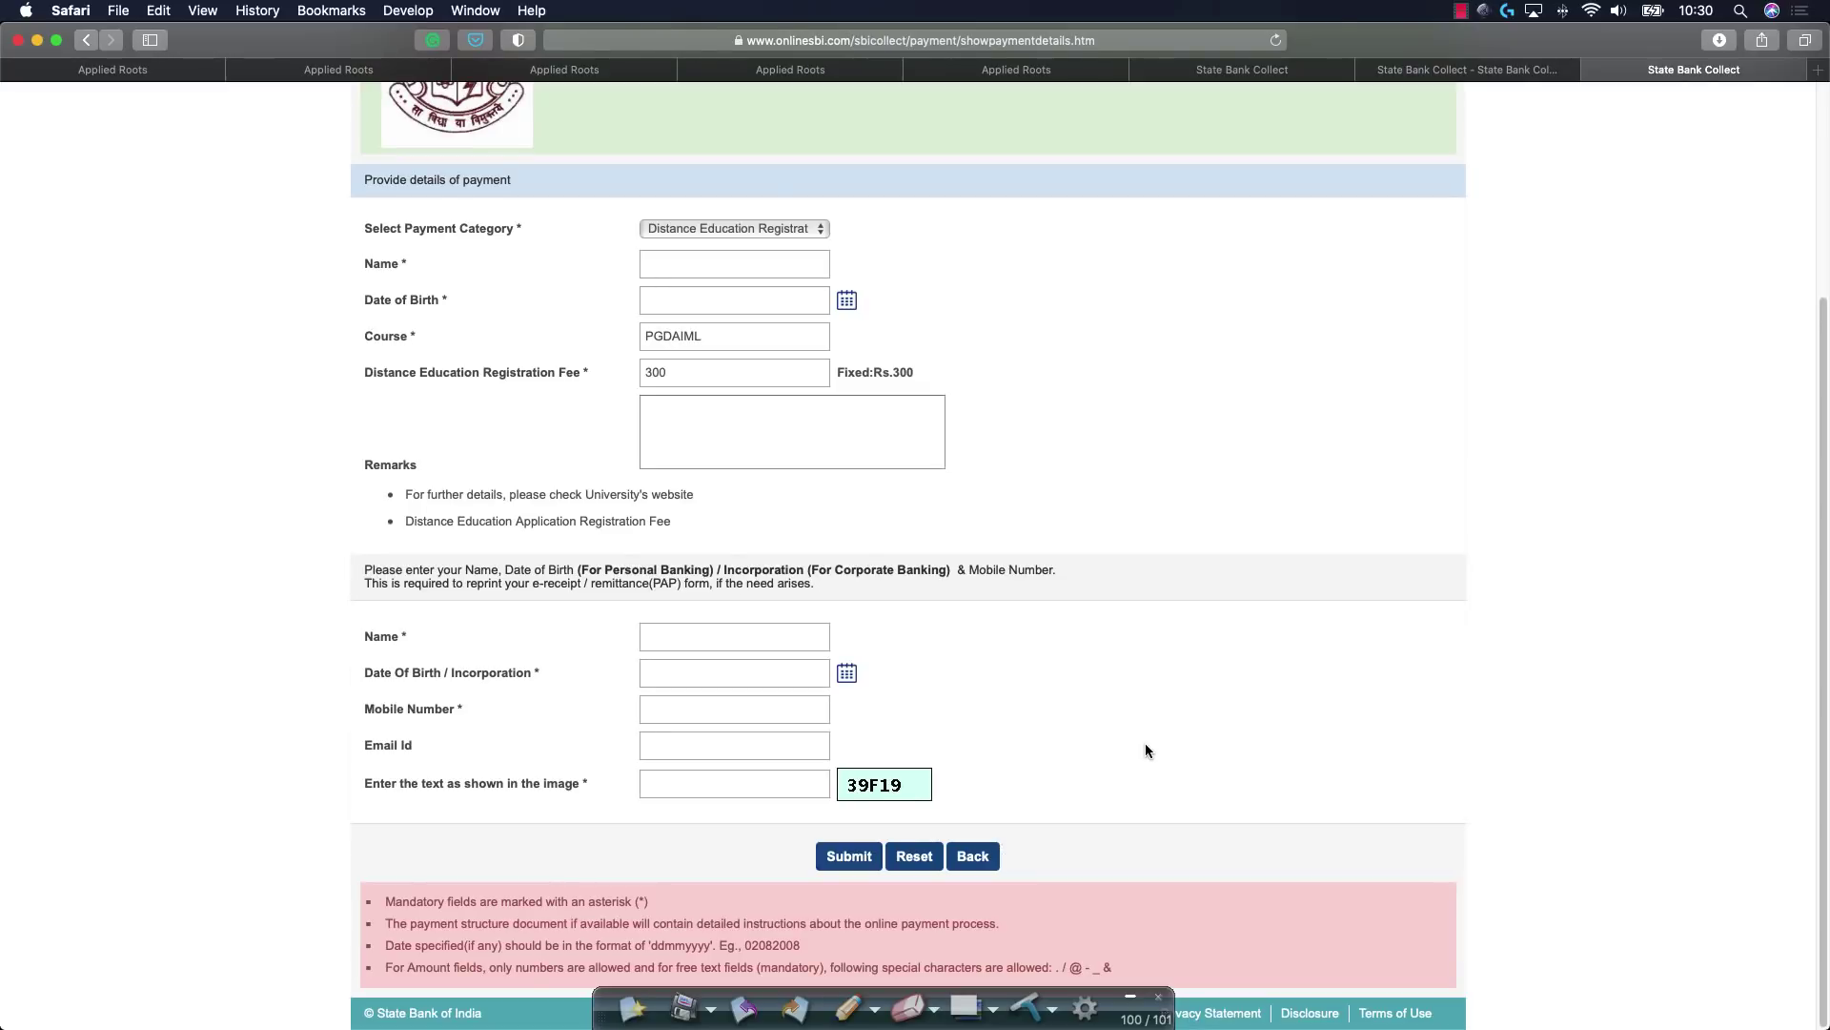
pyautogui.scroll(4, 1147, 750)
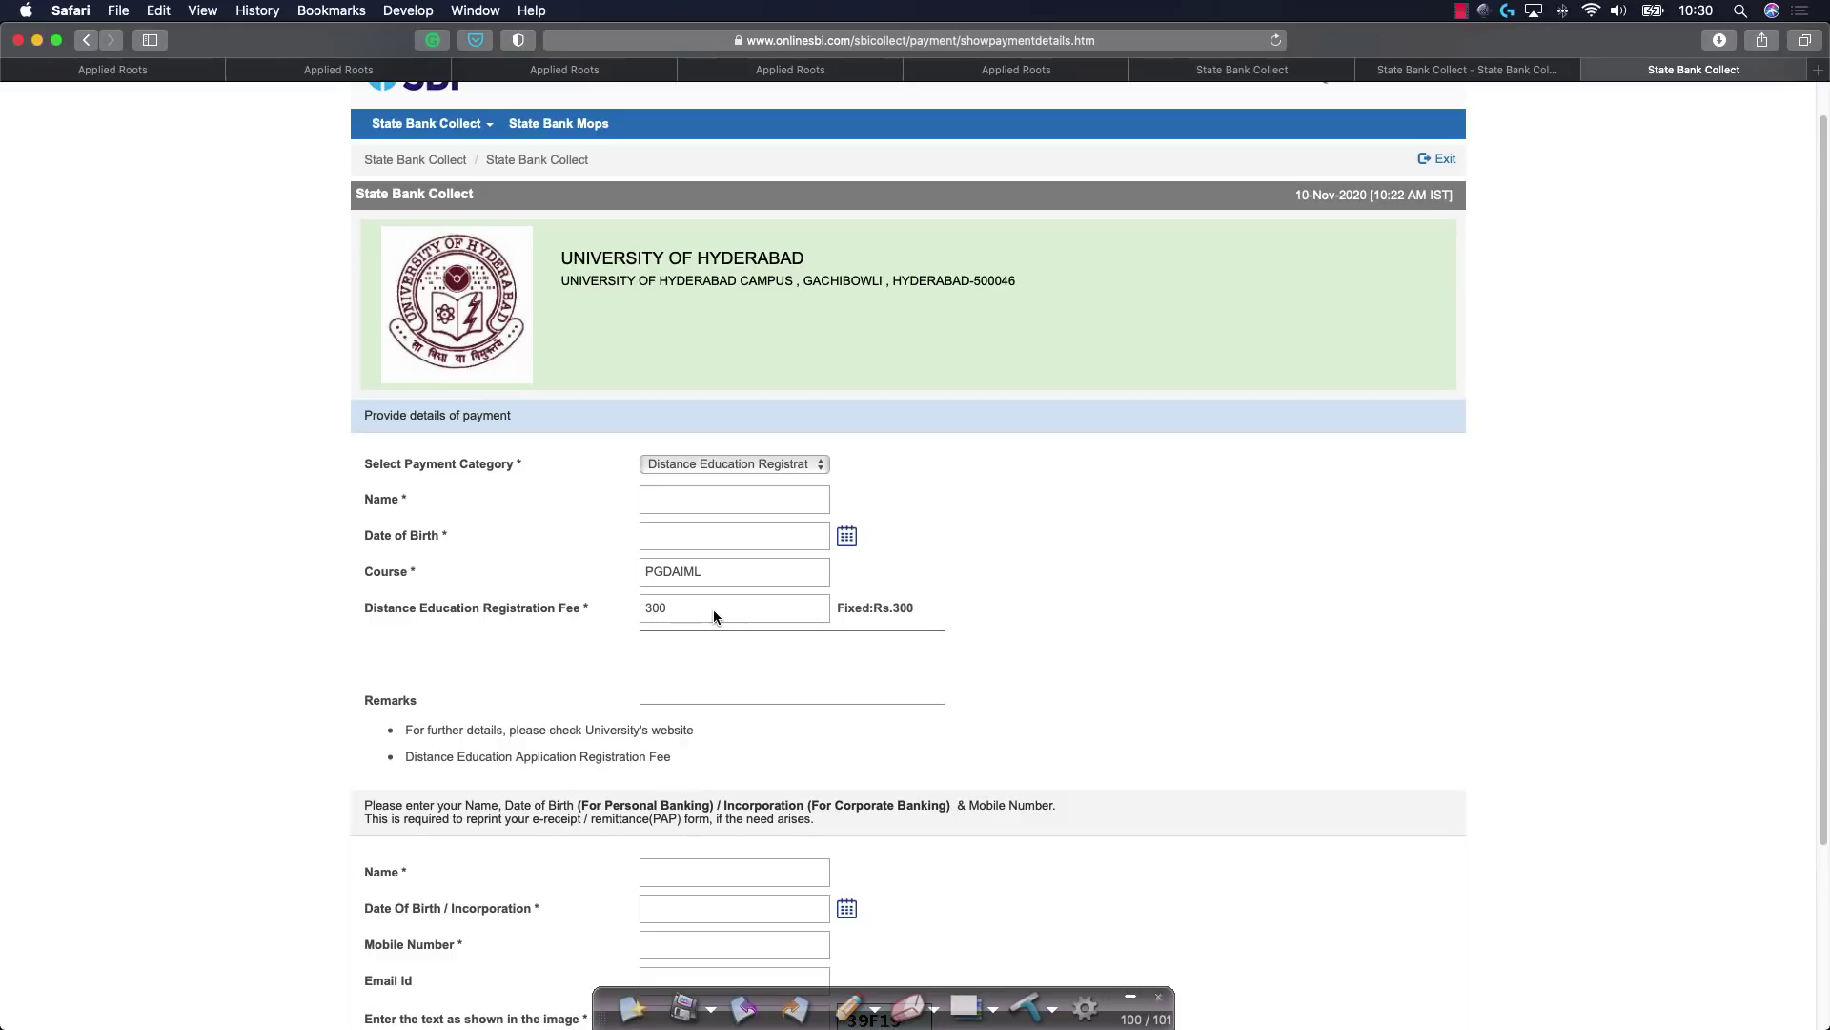
# Step: Switch to the Applied Roots PG Diploma application form and scroll through its fields
pyautogui.click(991, 72)
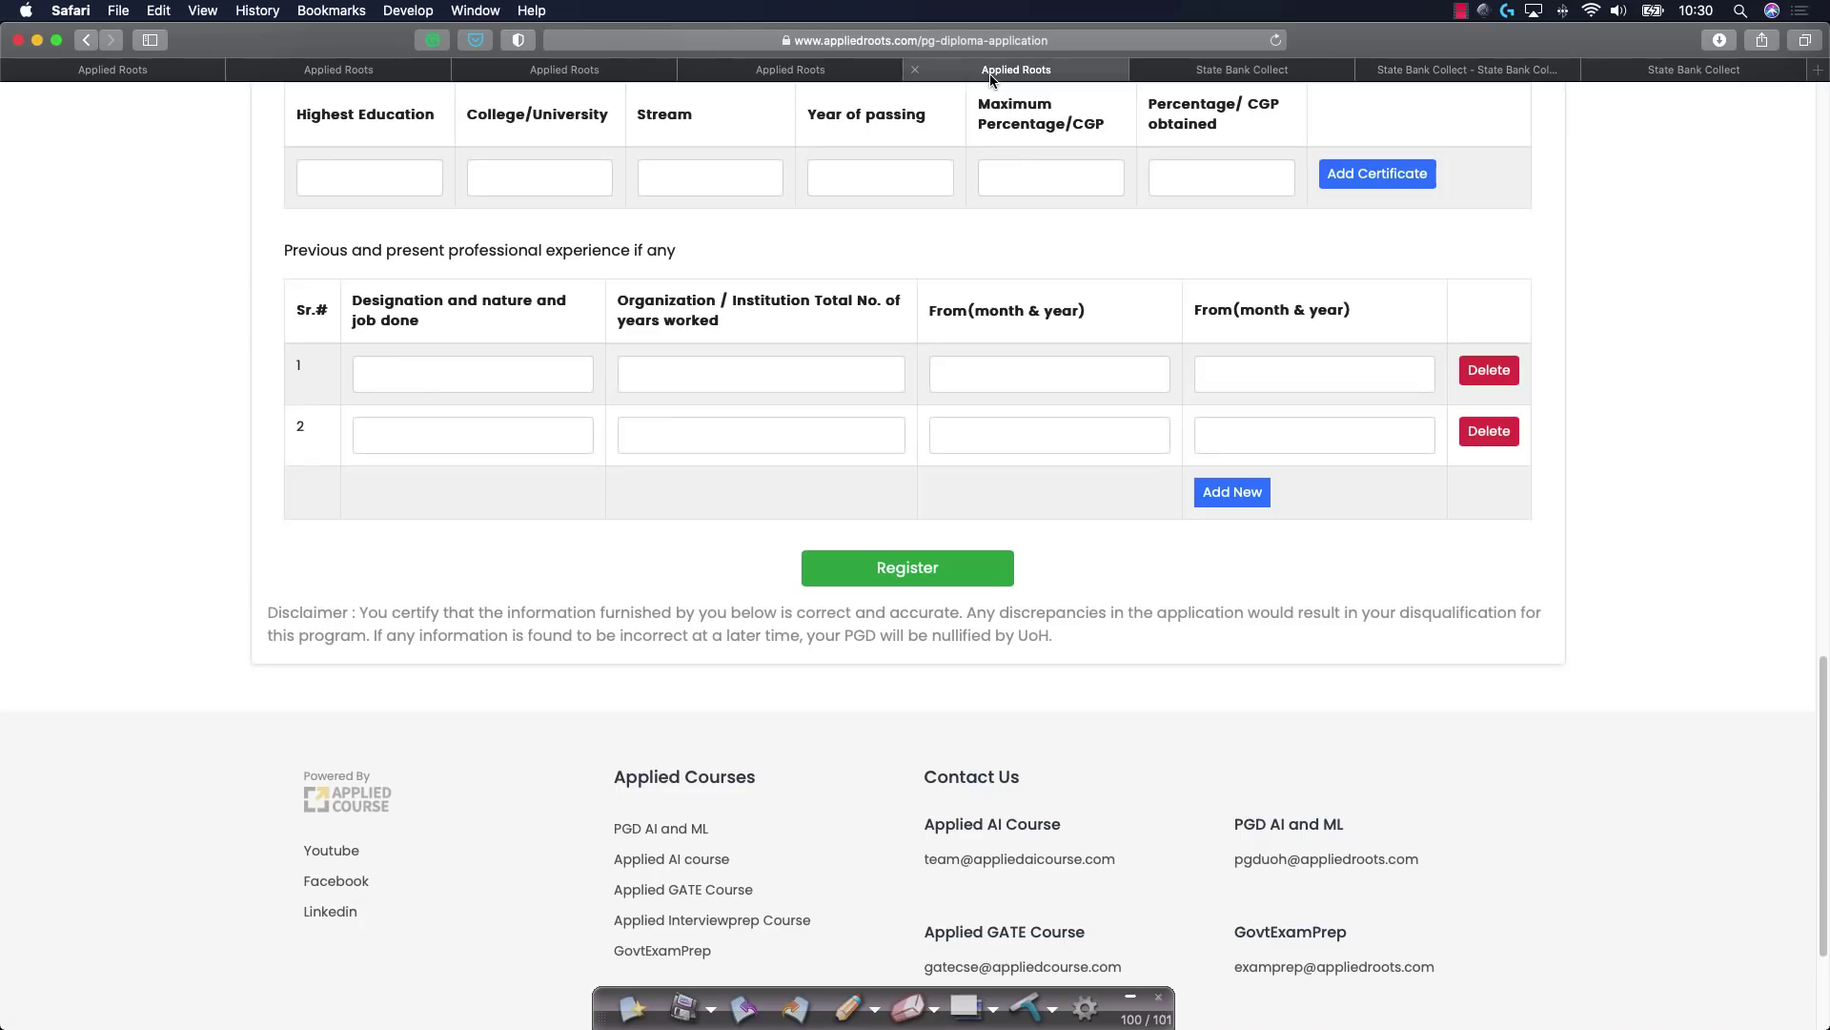
pyautogui.scroll(20, 935, 408)
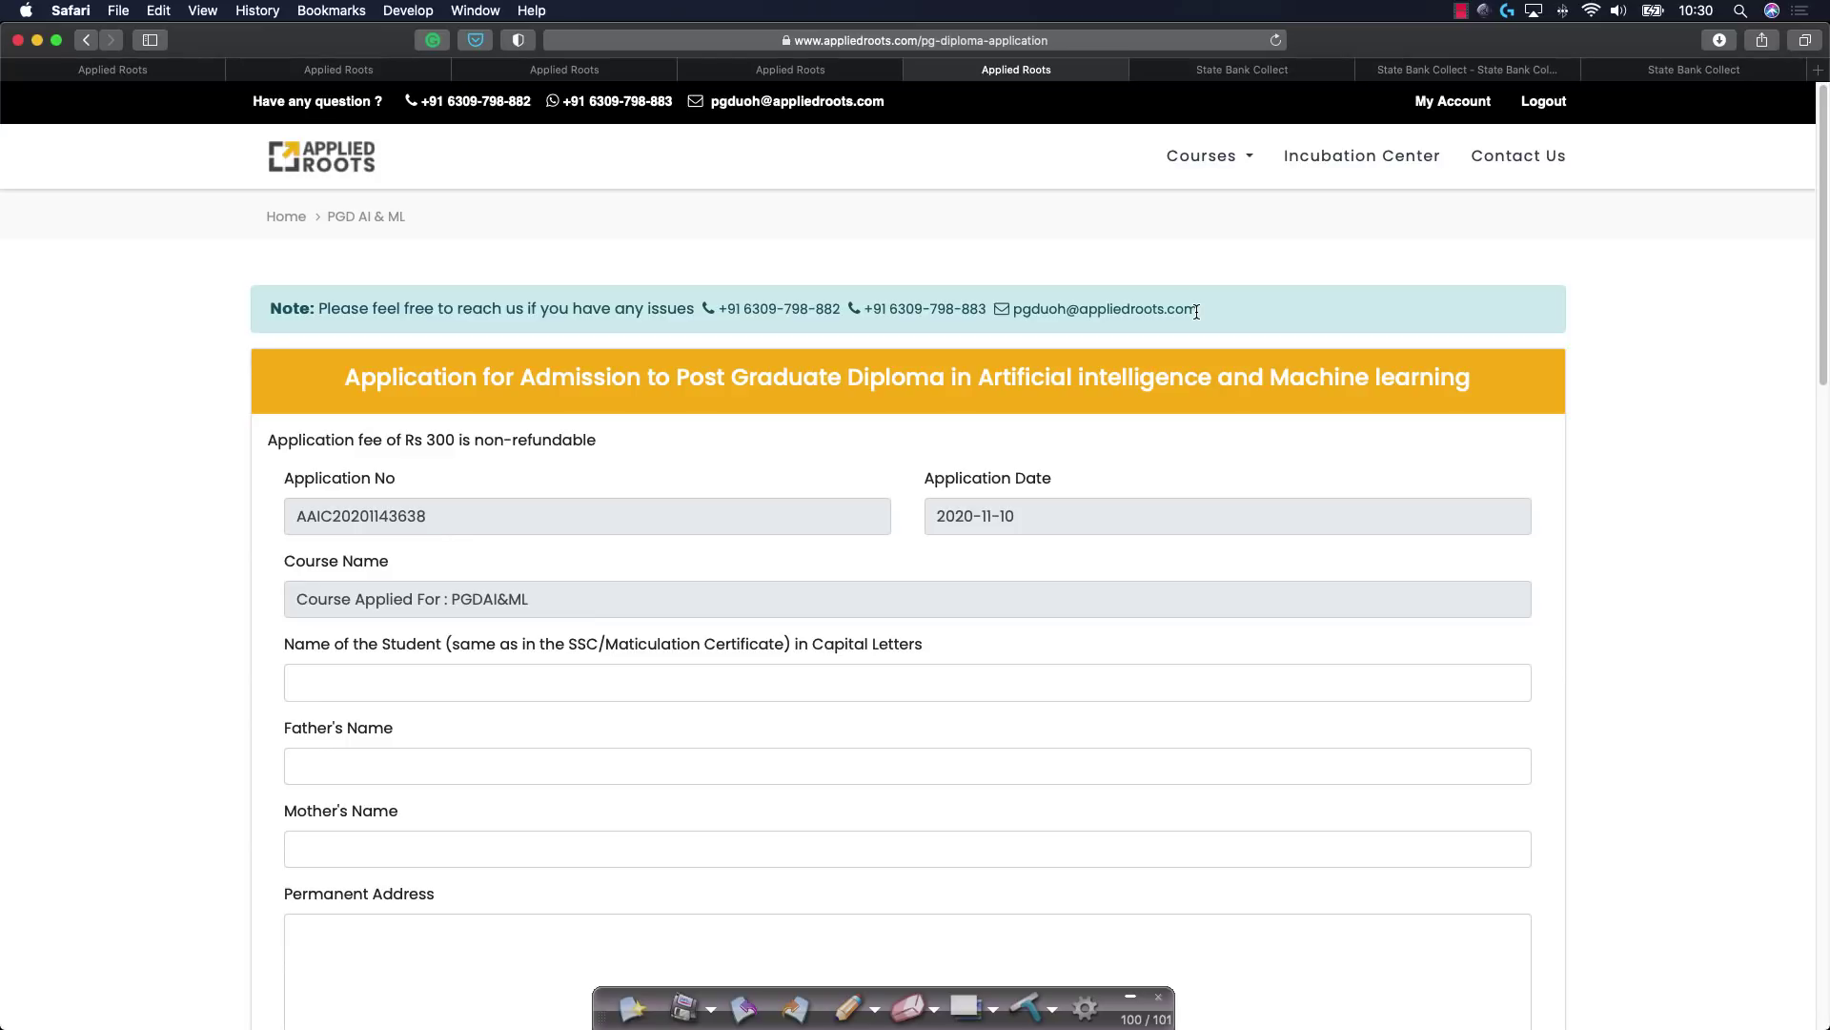
pyautogui.scroll(-15, 1041, 474)
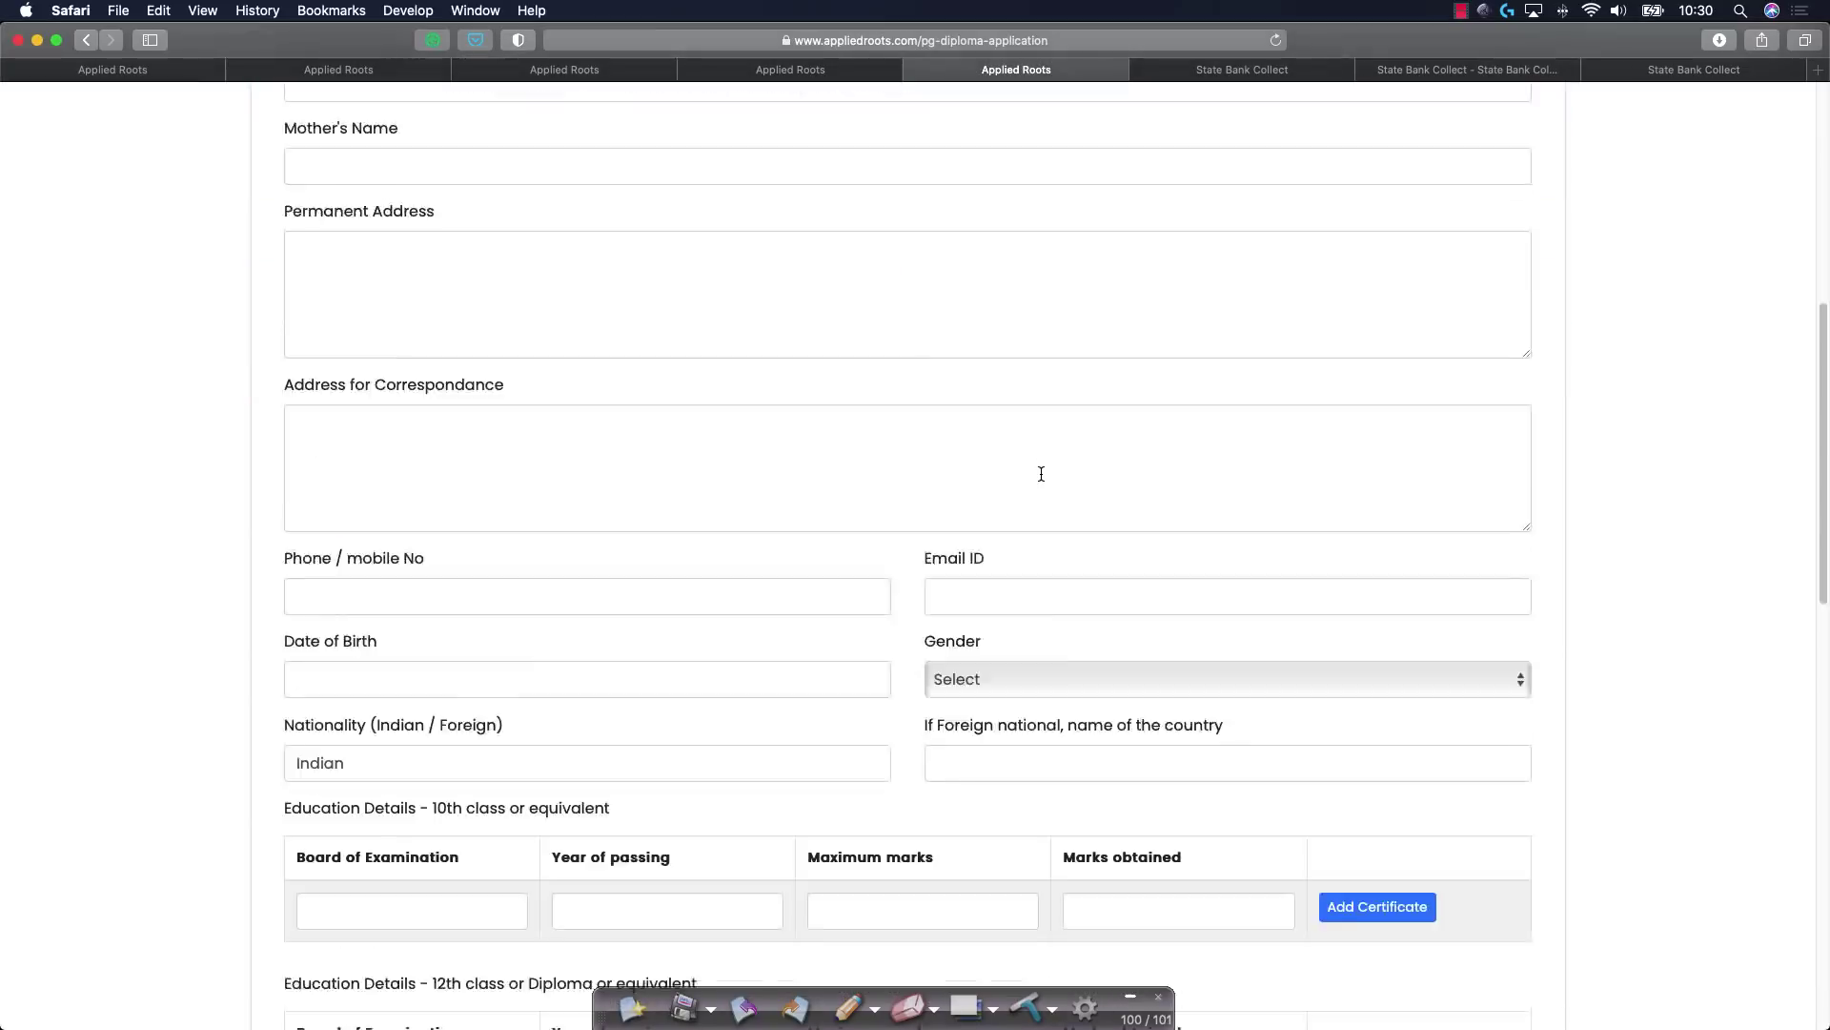
pyautogui.scroll(-4, 1041, 473)
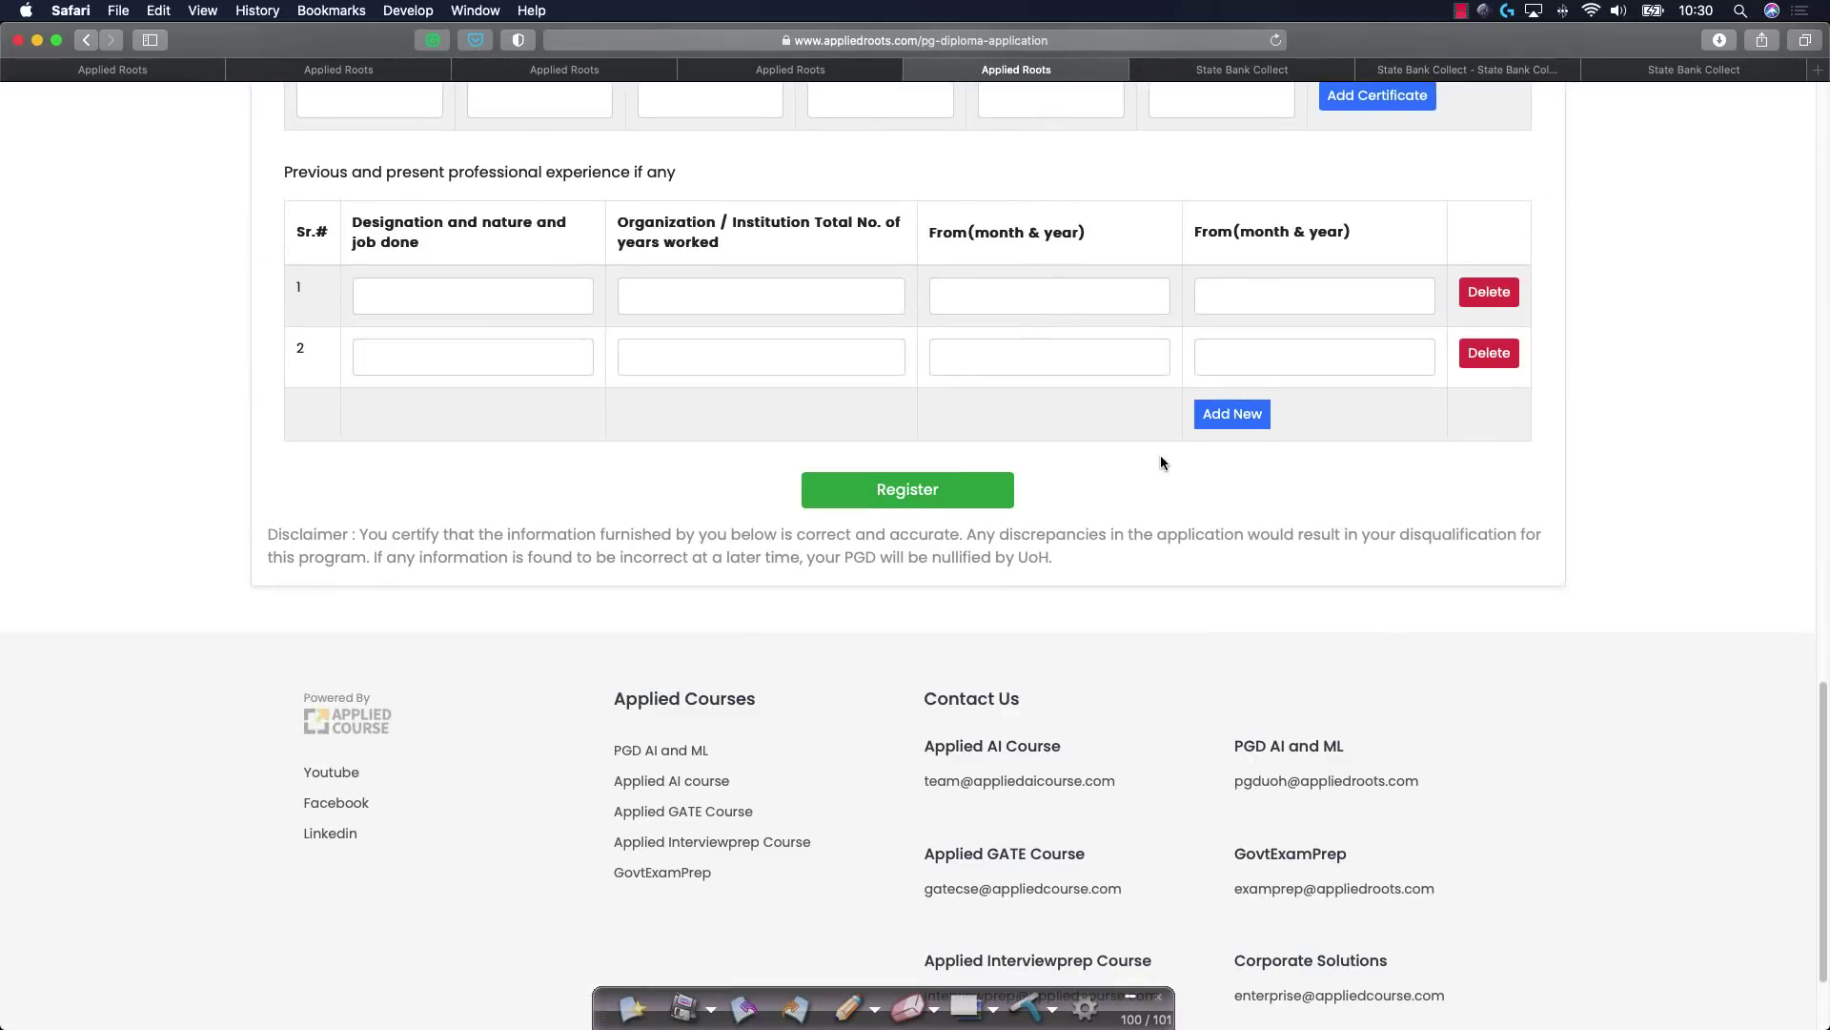
# Step: Recheck the SBI Collect payment page, then return to the top of the application form
pyautogui.click(1678, 73)
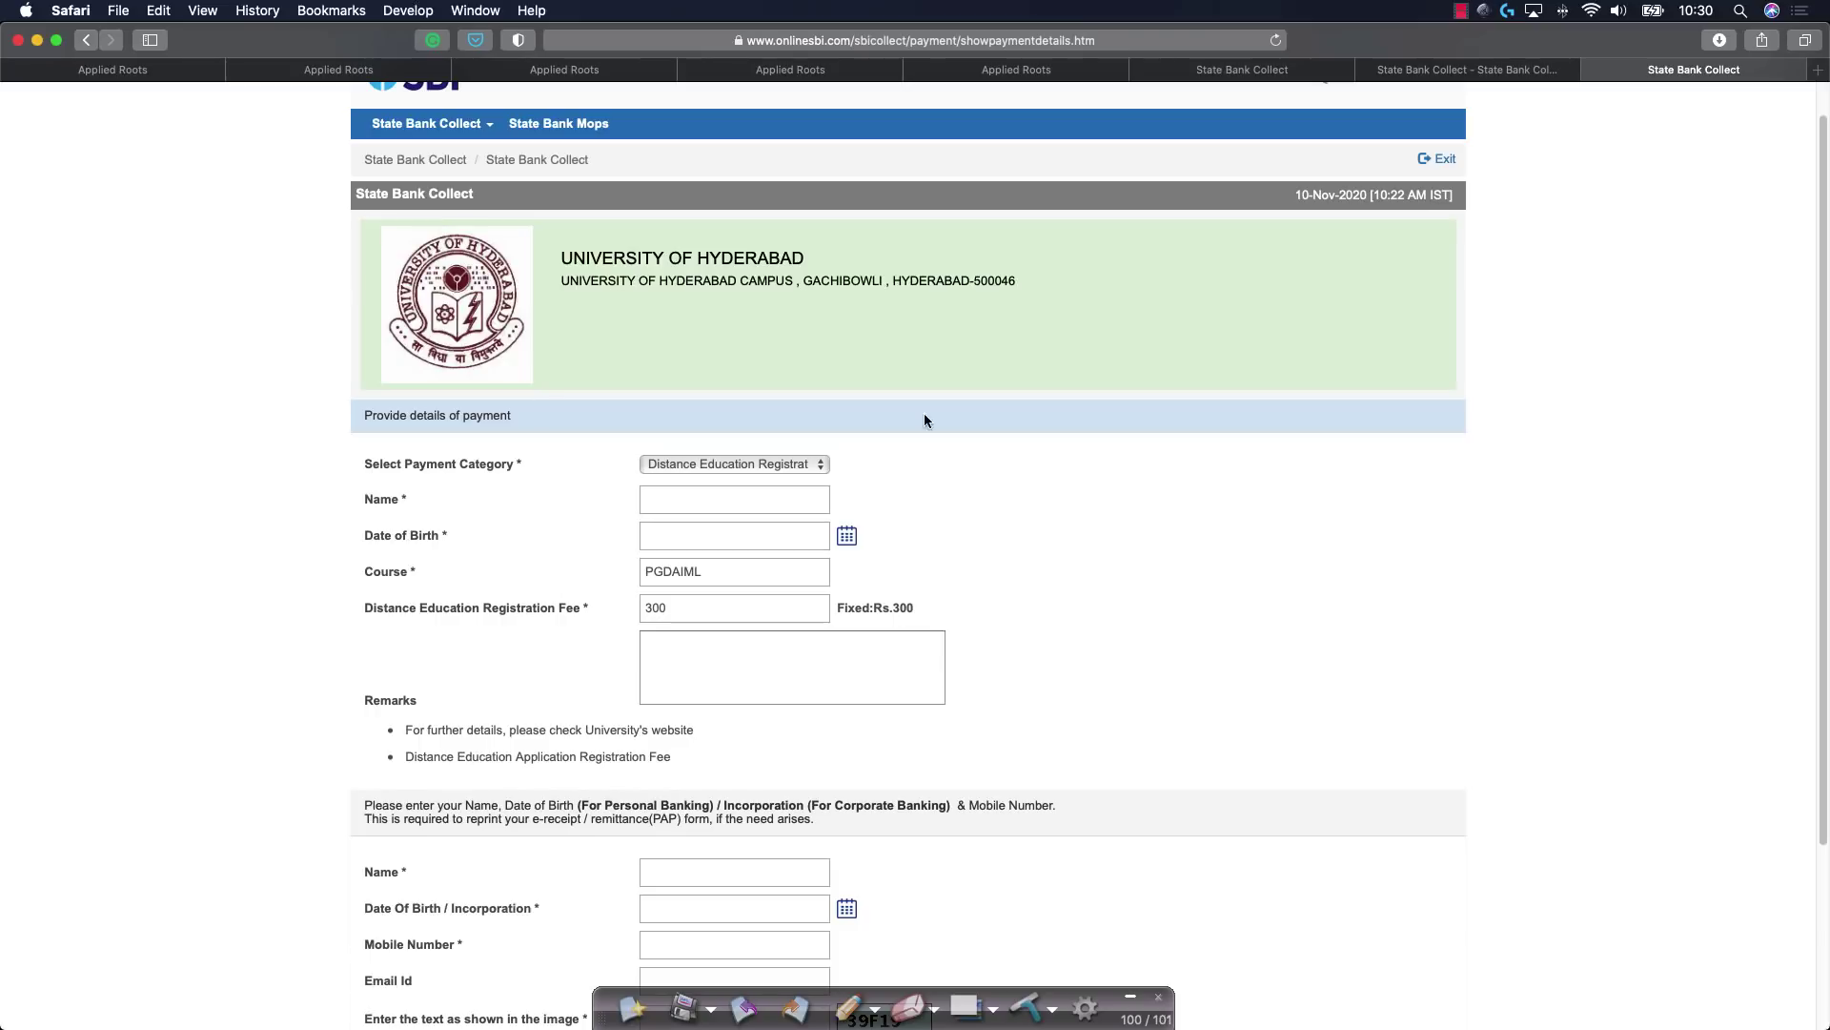
pyautogui.click(1016, 69)
pyautogui.scroll(5, 1218, 627)
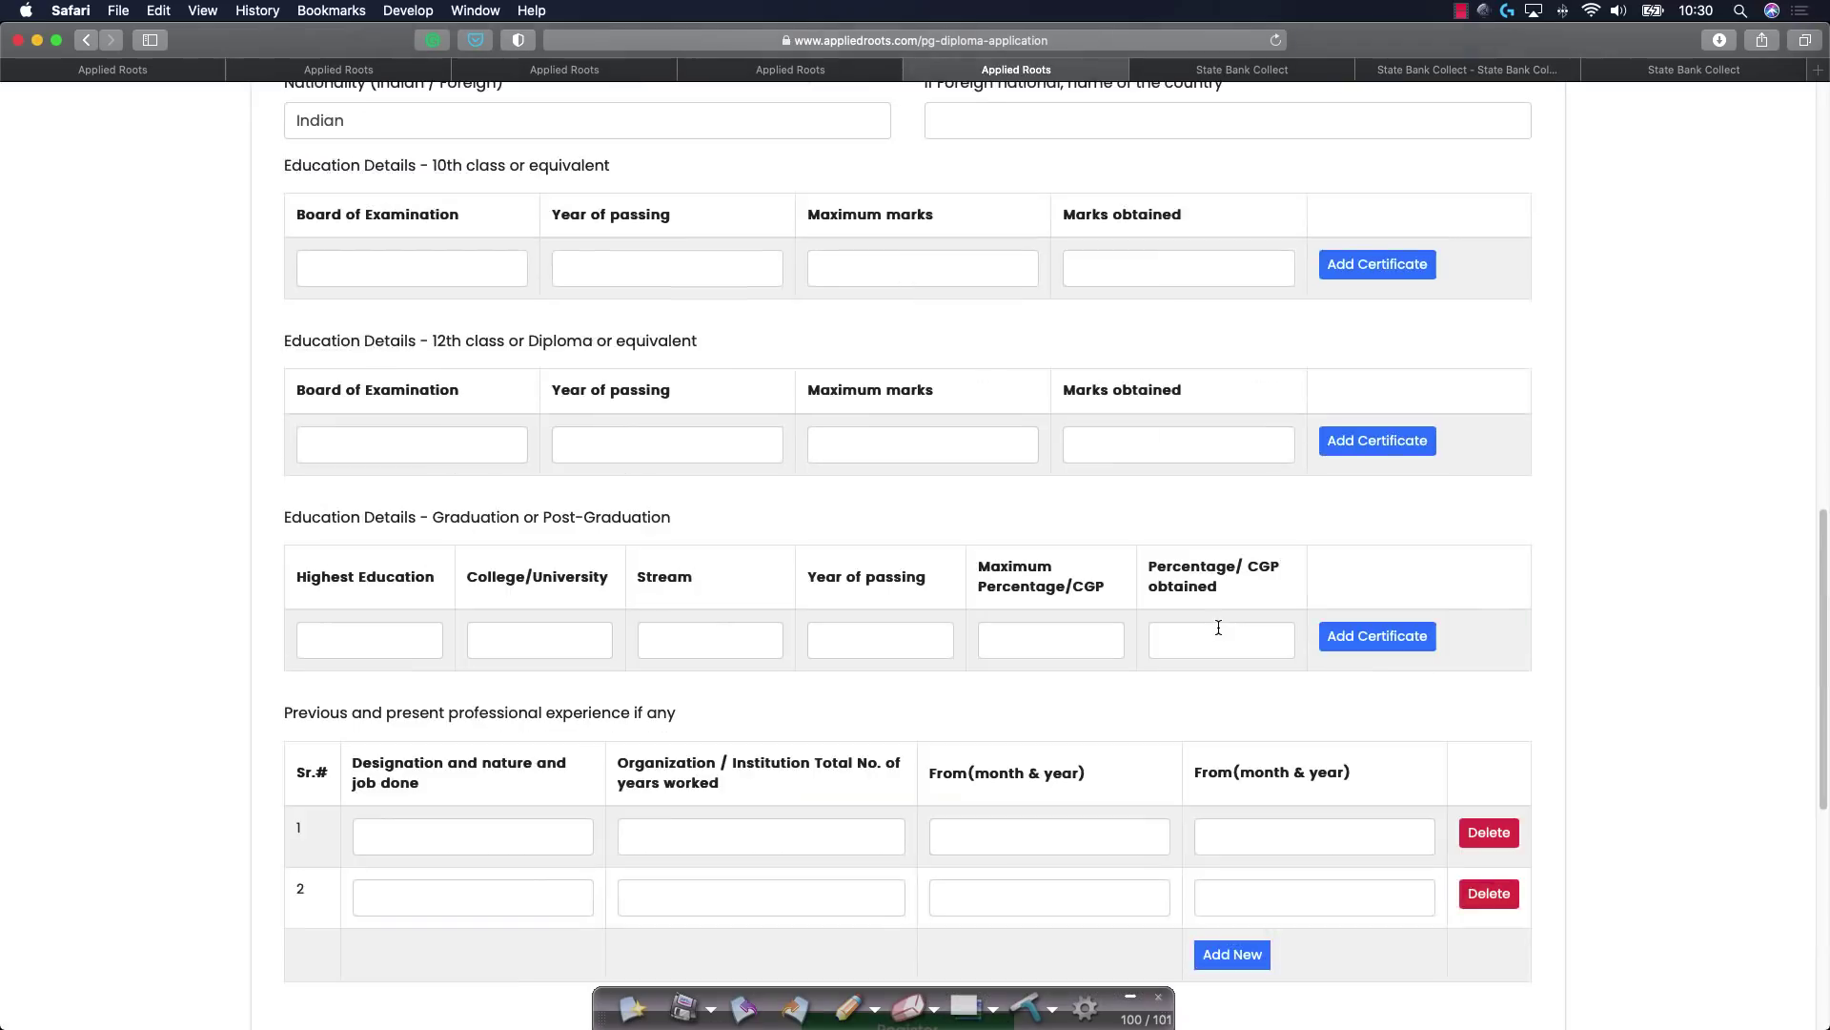
pyautogui.scroll(10, 1218, 628)
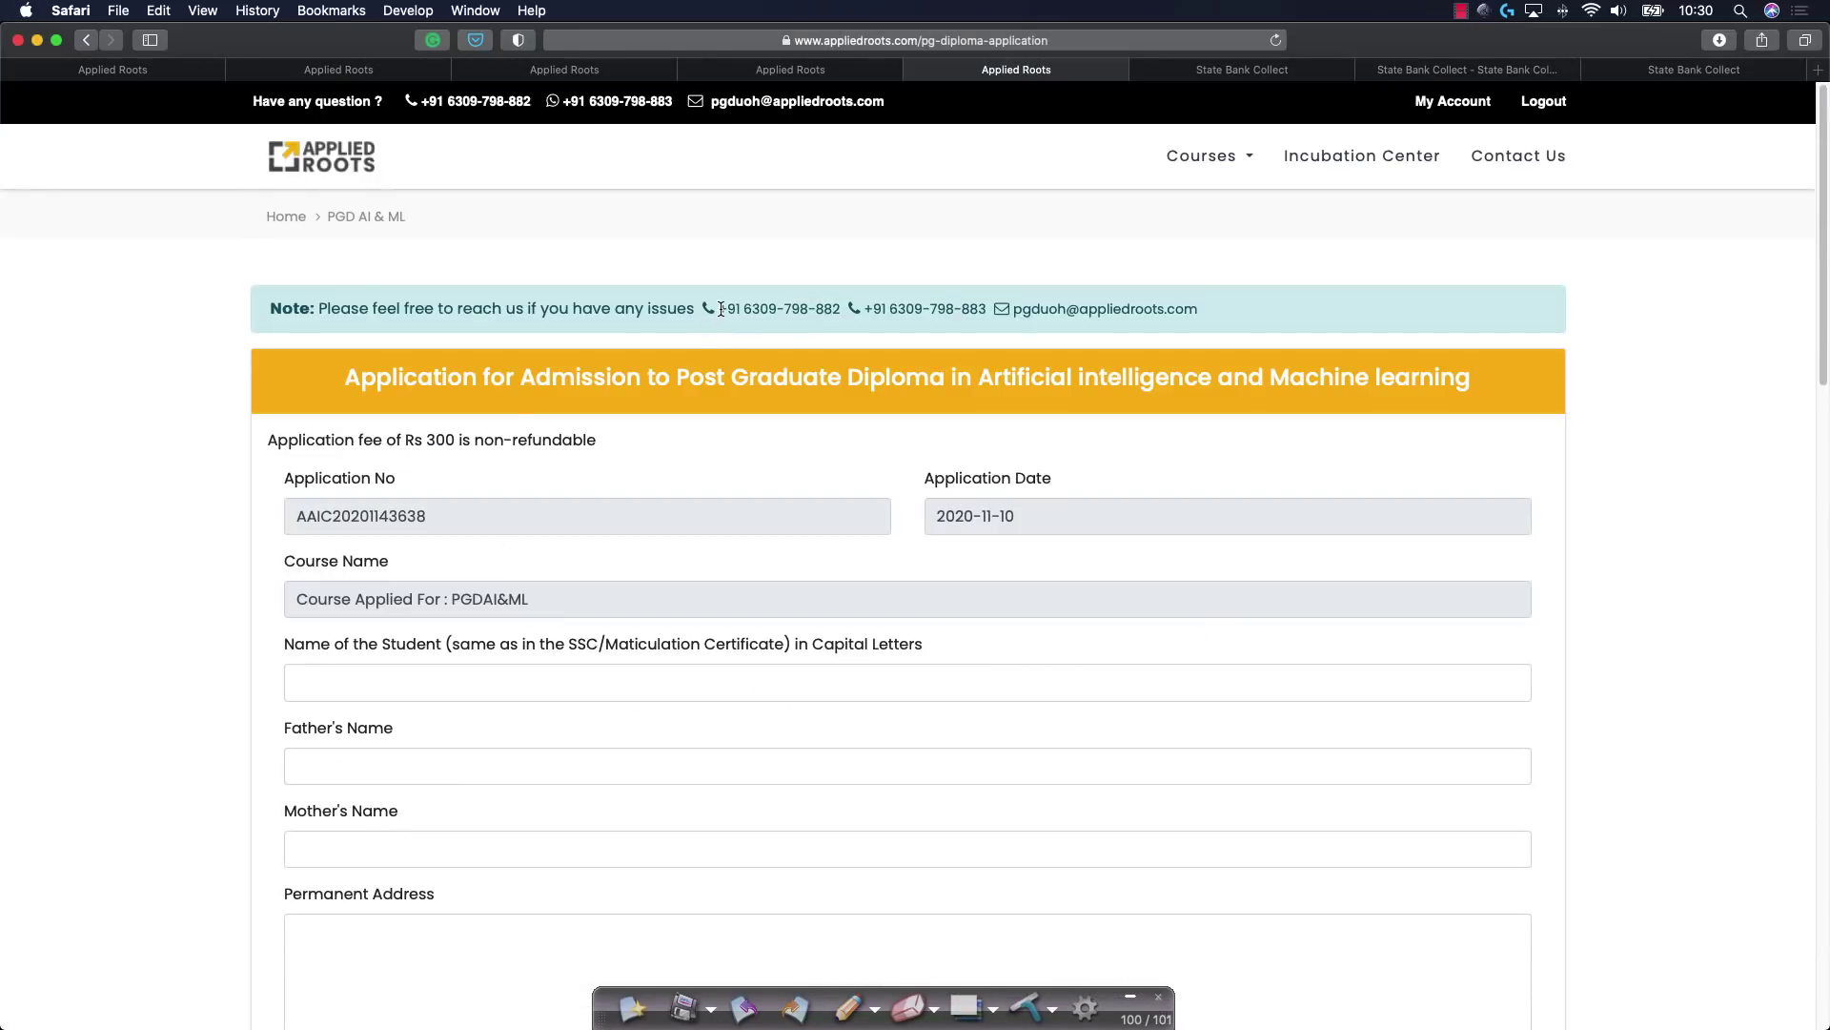
pyautogui.moveTo(718, 309); pyautogui.dragTo(987, 309)
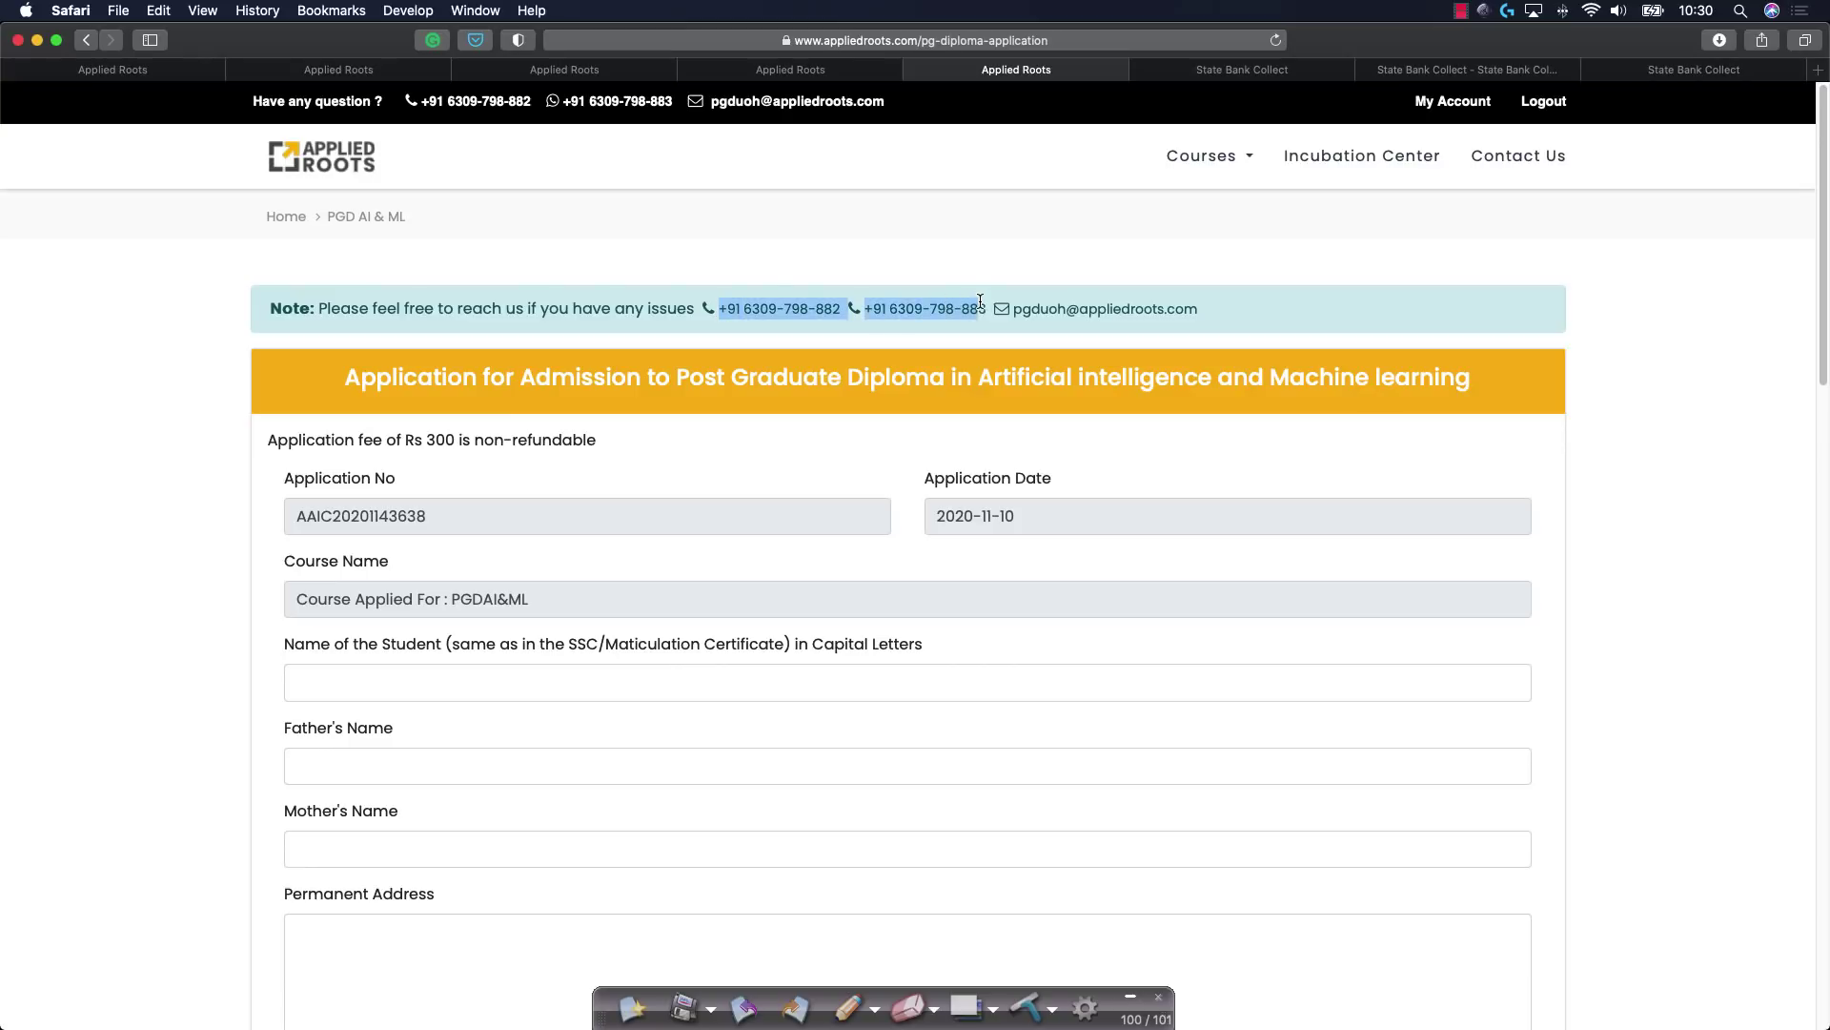
pyautogui.click(891, 615)
pyautogui.scroll(-6, 648, 752)
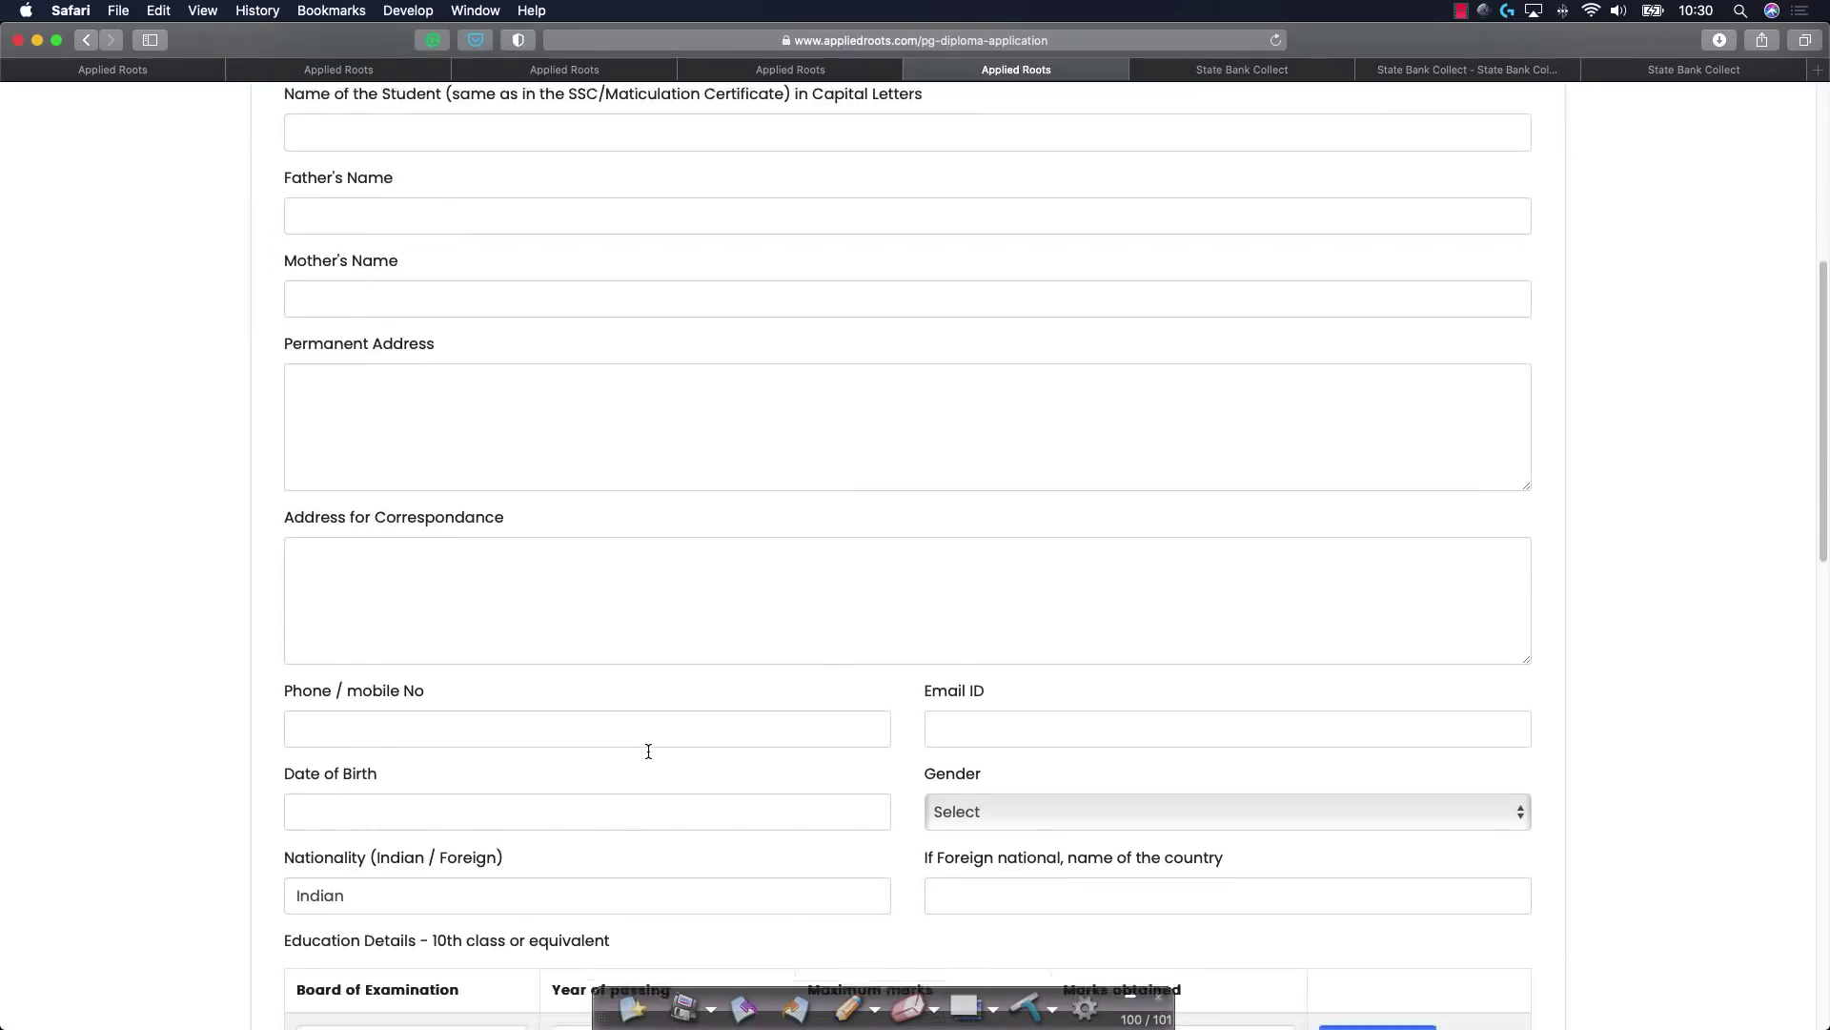
pyautogui.scroll(-15, 648, 751)
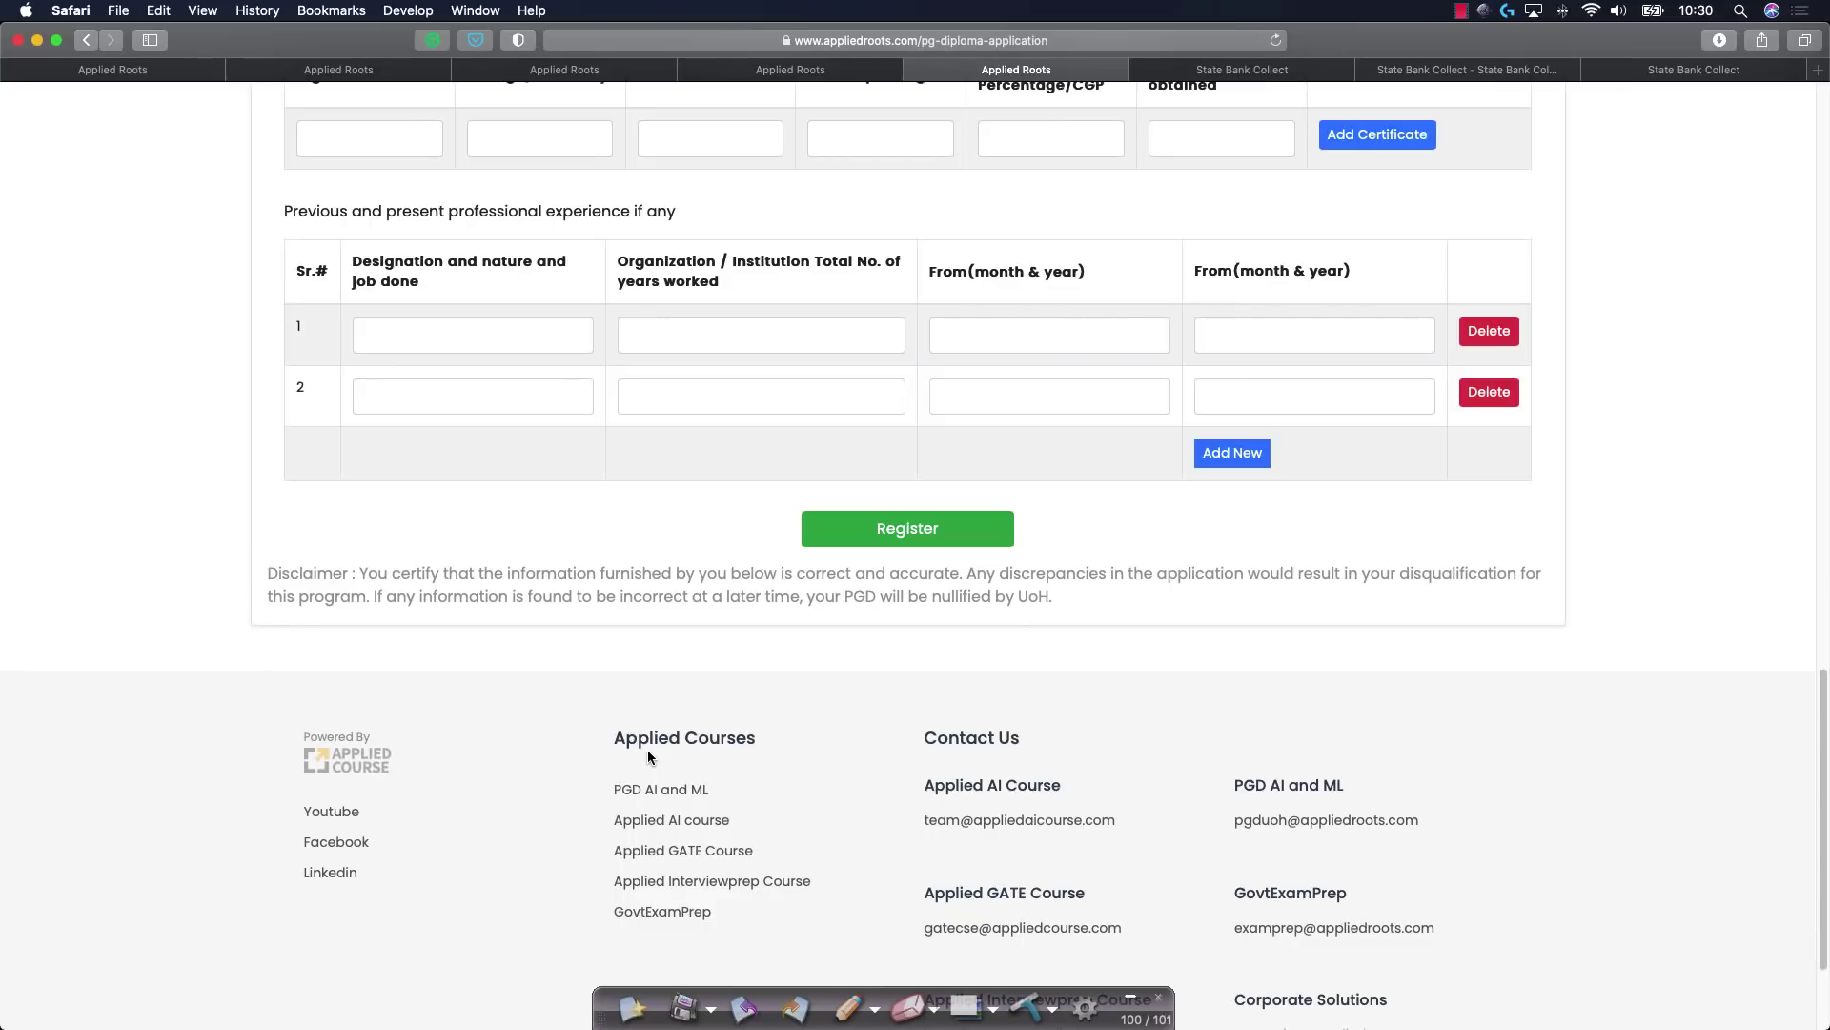
pyautogui.scroll(20, 648, 757)
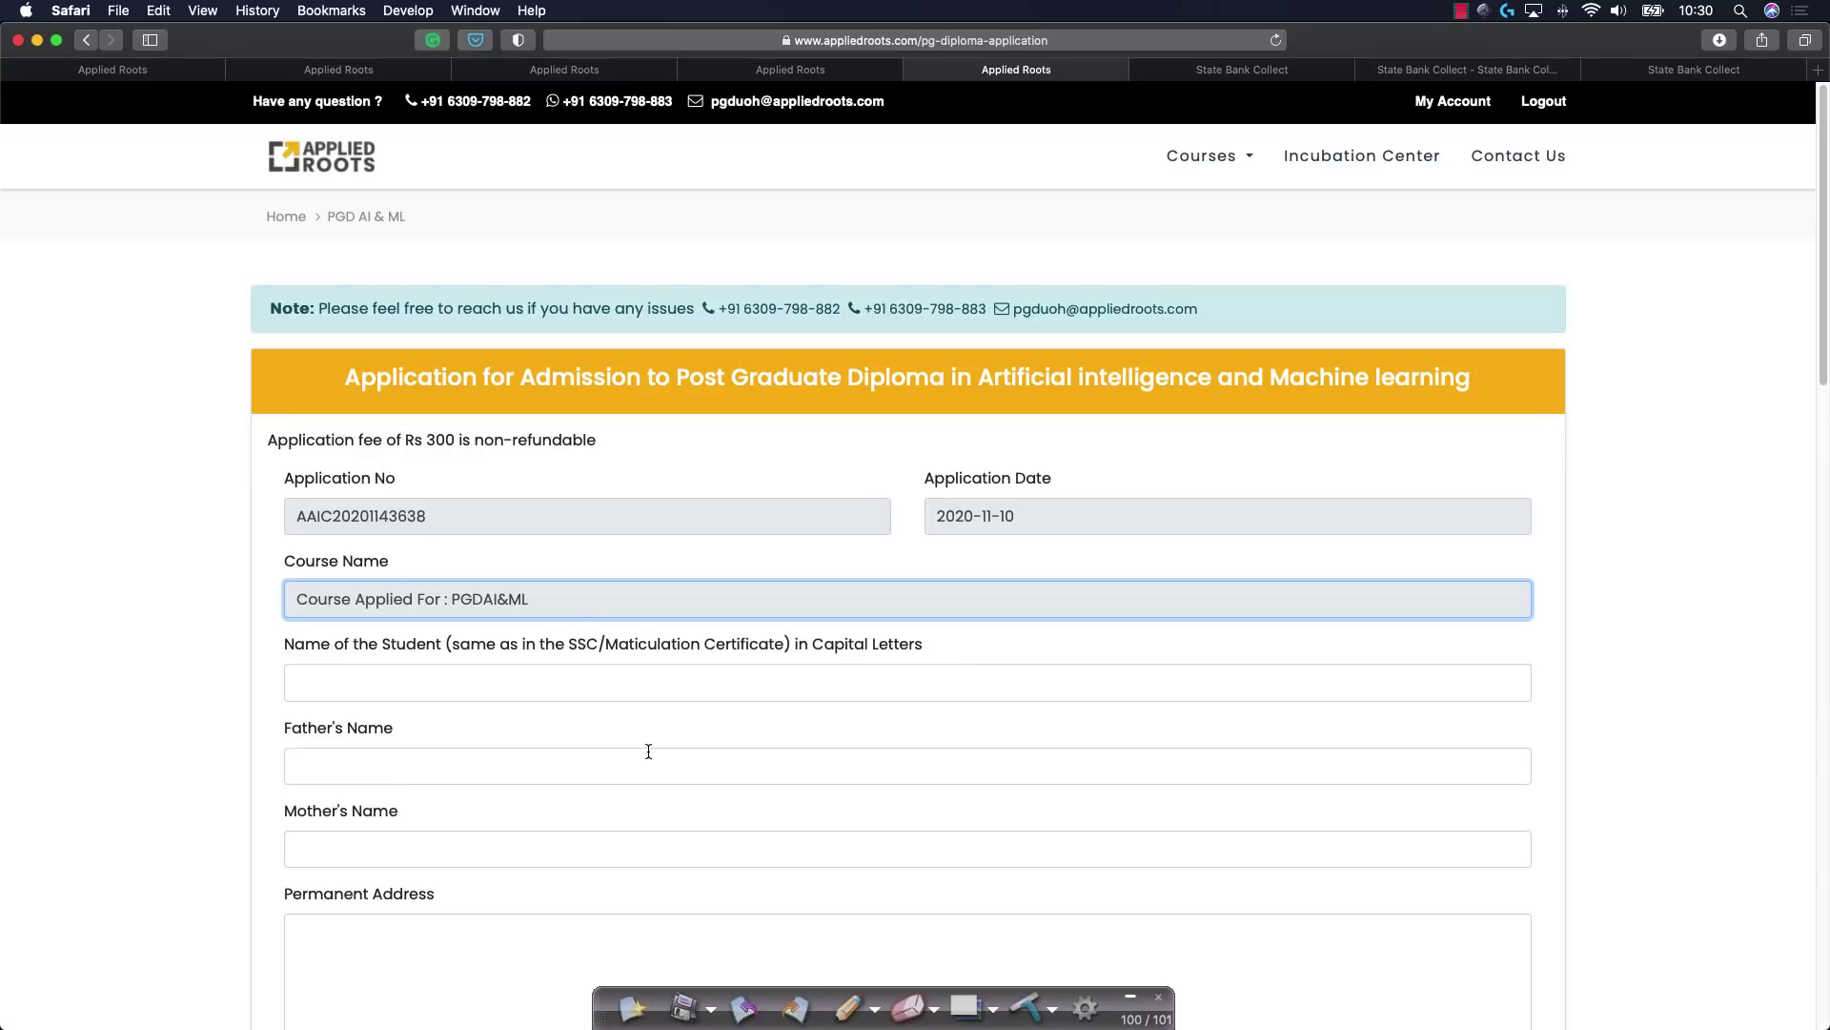